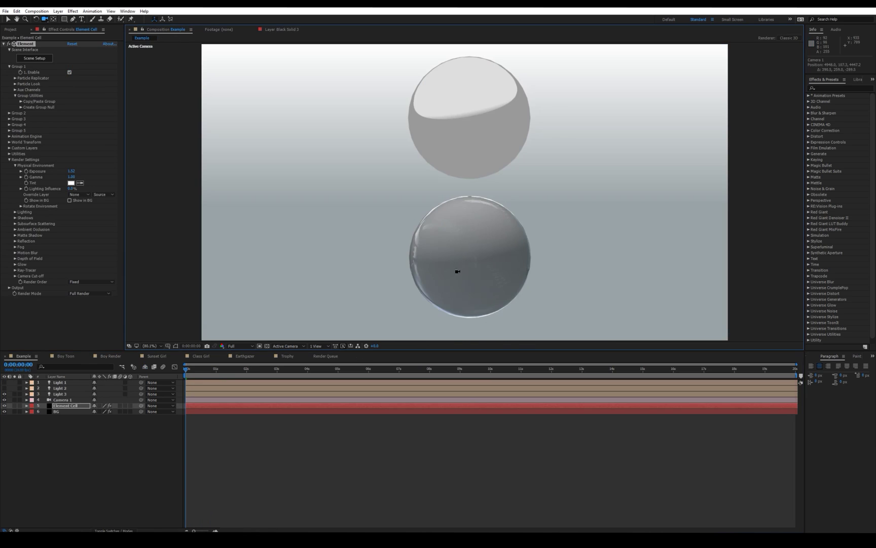
# - Open the Element scene setup for the Element Cell layer
pyautogui.moveTo(456, 270); pyautogui.dragTo(417, 259)
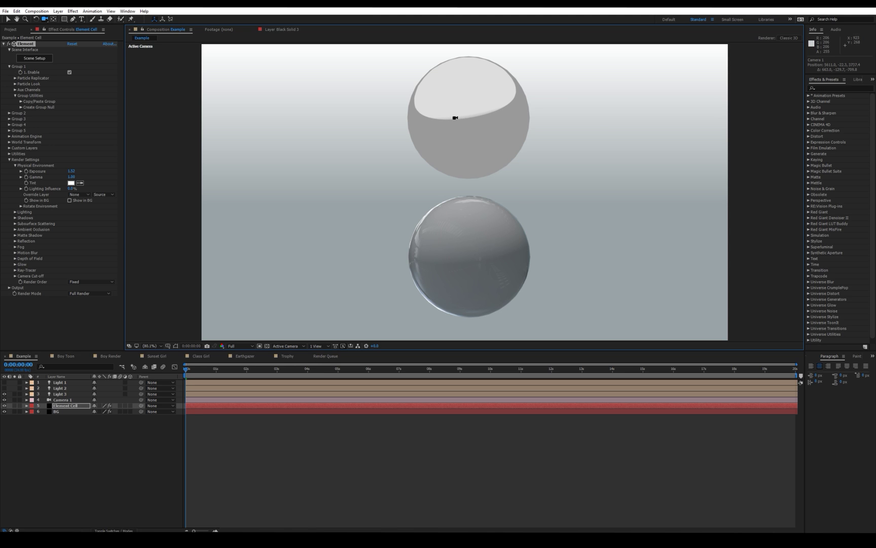
pyautogui.moveTo(483, 172)
pyautogui.mouseDown()
pyautogui.moveTo(521, 171)
pyautogui.moveTo(440, 174)
pyautogui.moveTo(513, 165)
pyautogui.mouseUp()
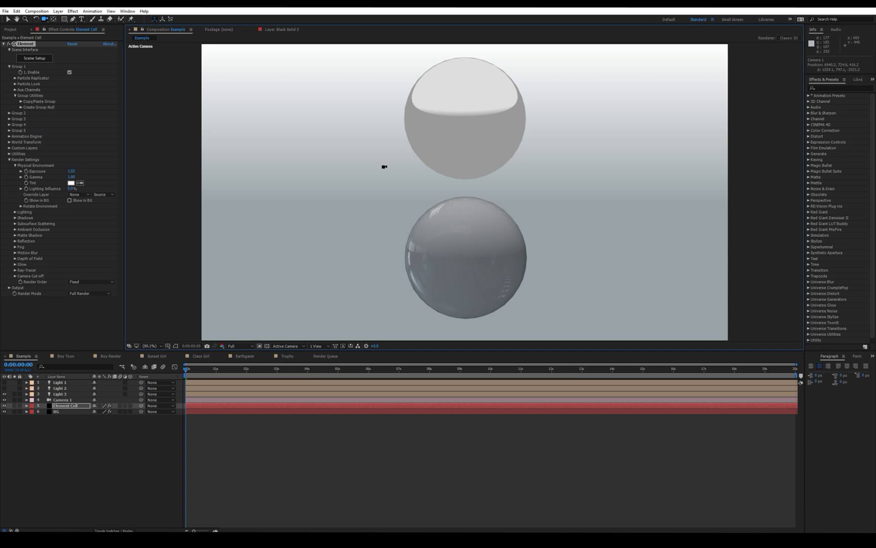
pyautogui.click(80, 406)
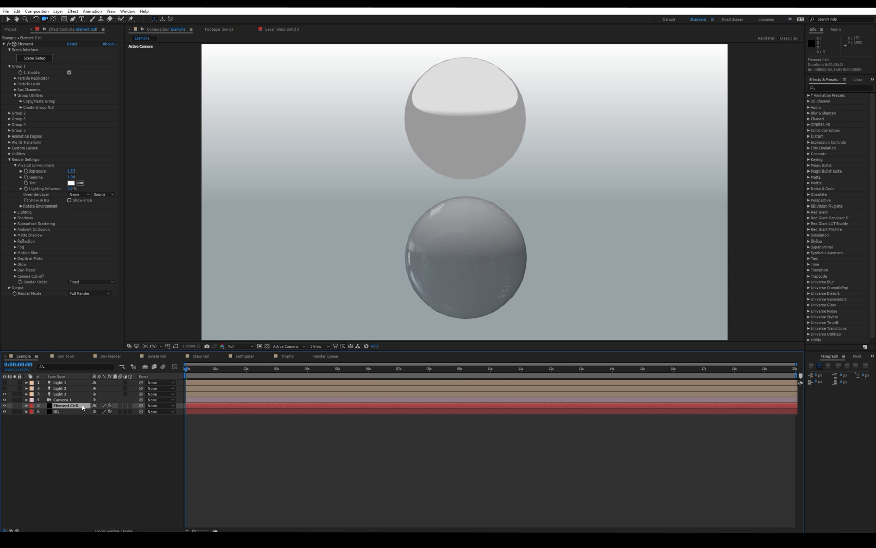
pyautogui.click(45, 59)
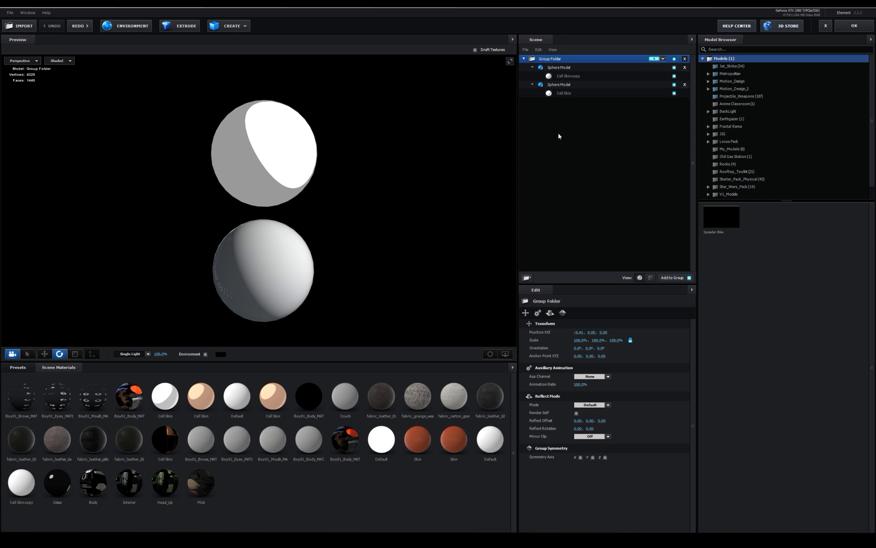
# - Hide the sphere that uses the Cell Skin copy material, keeping the Cell Skin sphere enabled
pyautogui.click(674, 84)
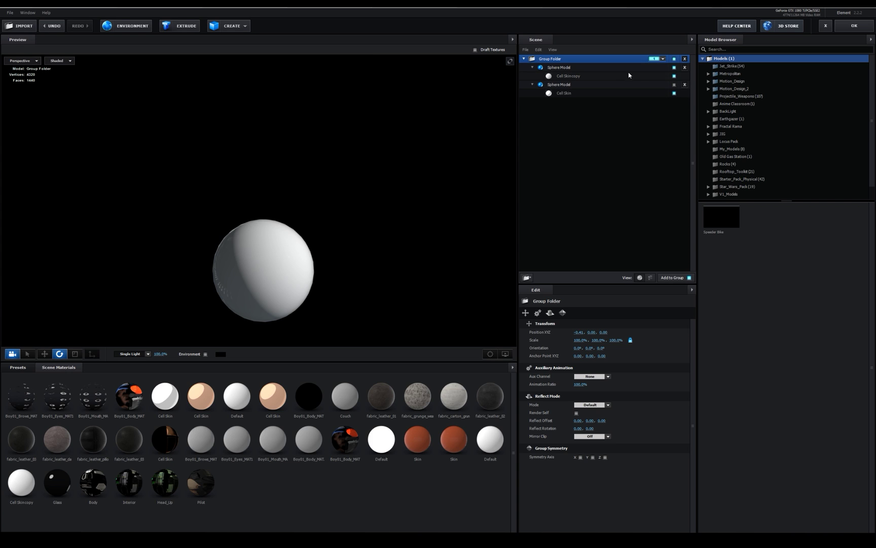
pyautogui.click(674, 85)
pyautogui.click(674, 67)
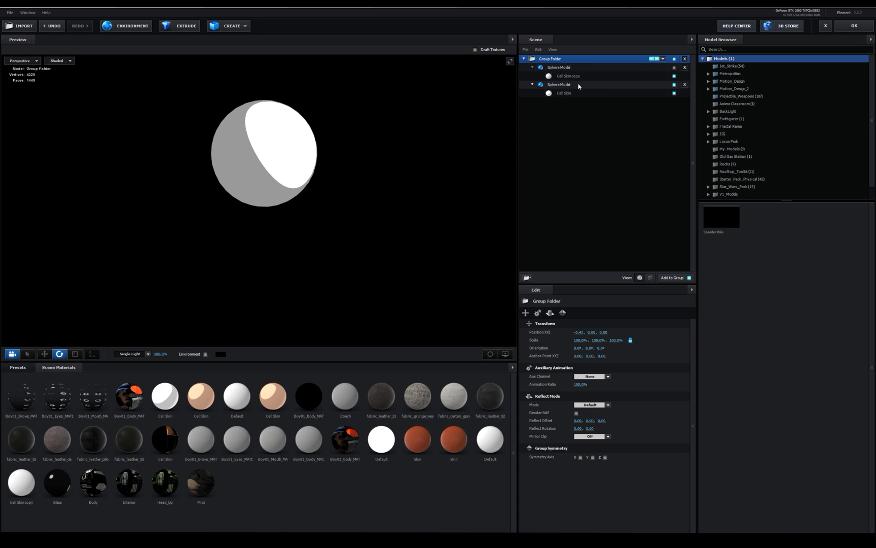
# - Reset the Cell Skin material to its default settings
pyautogui.click(559, 84)
pyautogui.click(568, 76)
pyautogui.moveTo(368, 109); pyautogui.dragTo(364, 129, button='middle')
pyautogui.scroll(2, 364, 128)
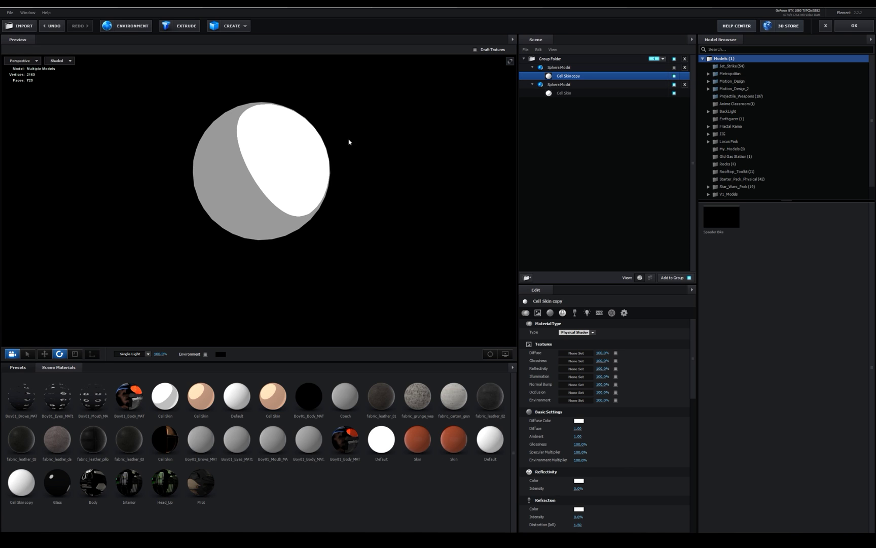
pyautogui.rightClick(286, 150)
pyautogui.click(559, 94)
pyautogui.rightClick(559, 93)
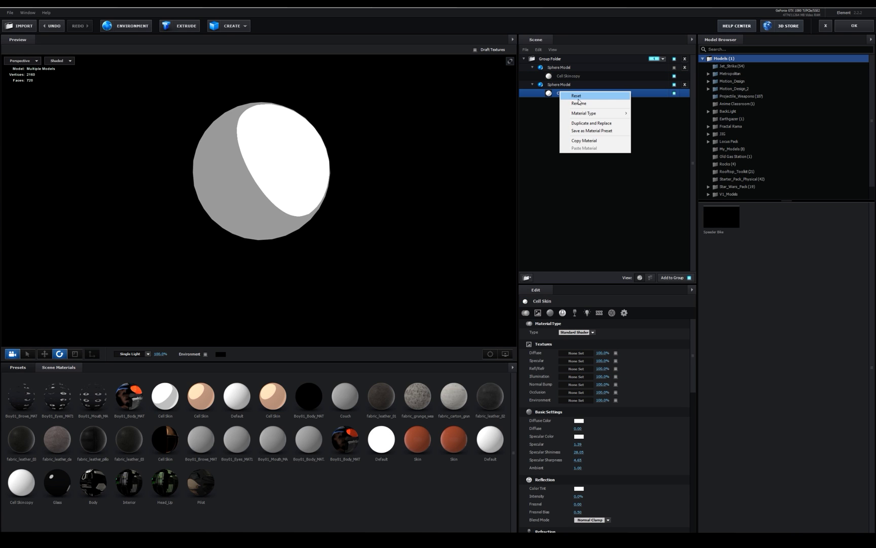
pyautogui.click(577, 96)
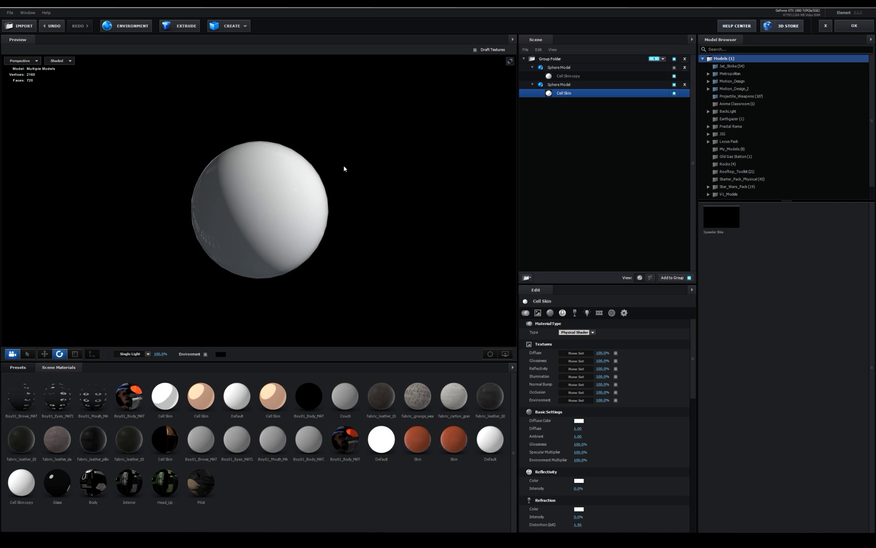
# - Change the Cell Skin material type to Standard Shader and set its Diffuse to 0.00
pyautogui.moveTo(325, 192)
pyautogui.mouseDown()
pyautogui.moveTo(382, 189)
pyautogui.moveTo(317, 229)
pyautogui.moveTo(247, 222)
pyautogui.moveTo(345, 210)
pyautogui.moveTo(307, 221)
pyautogui.moveTo(324, 219)
pyautogui.moveTo(294, 208)
pyautogui.mouseUp()
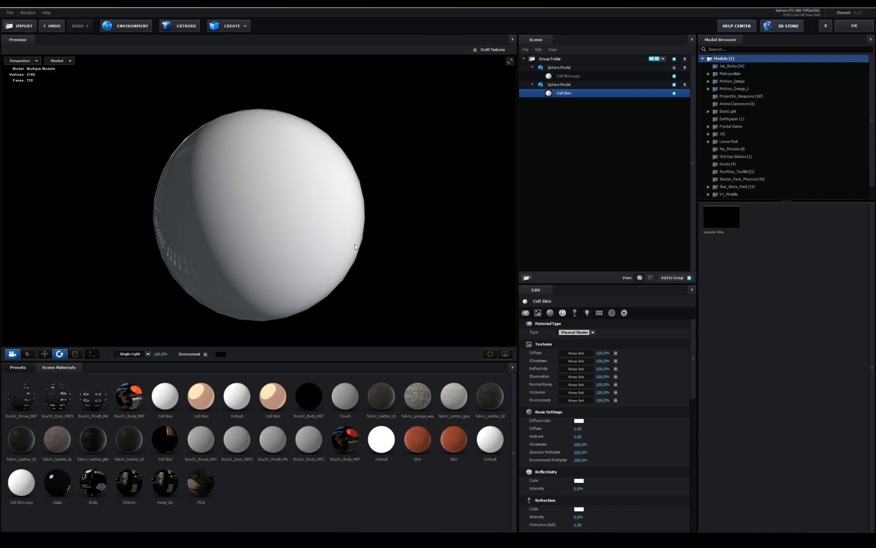
pyautogui.click(583, 332)
pyautogui.click(586, 334)
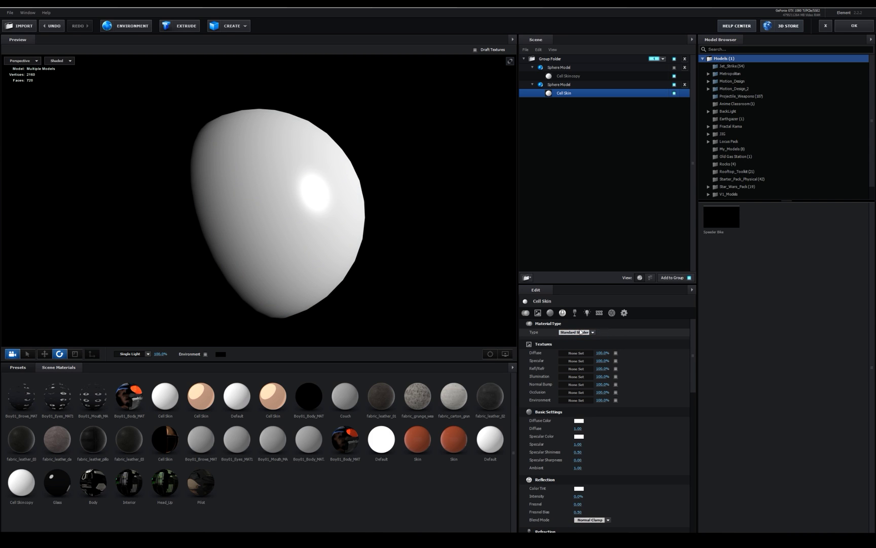
pyautogui.moveTo(313, 211); pyautogui.dragTo(407, 206)
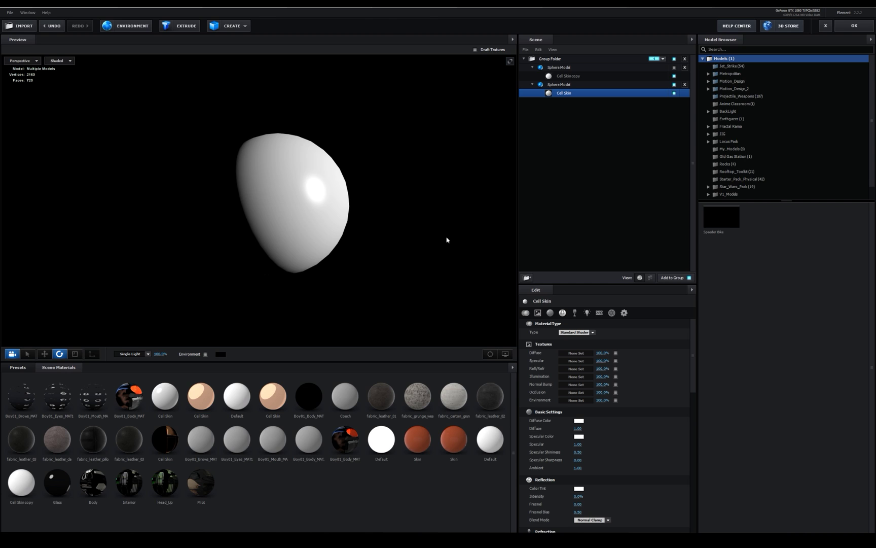
pyautogui.scroll(2, 446, 239)
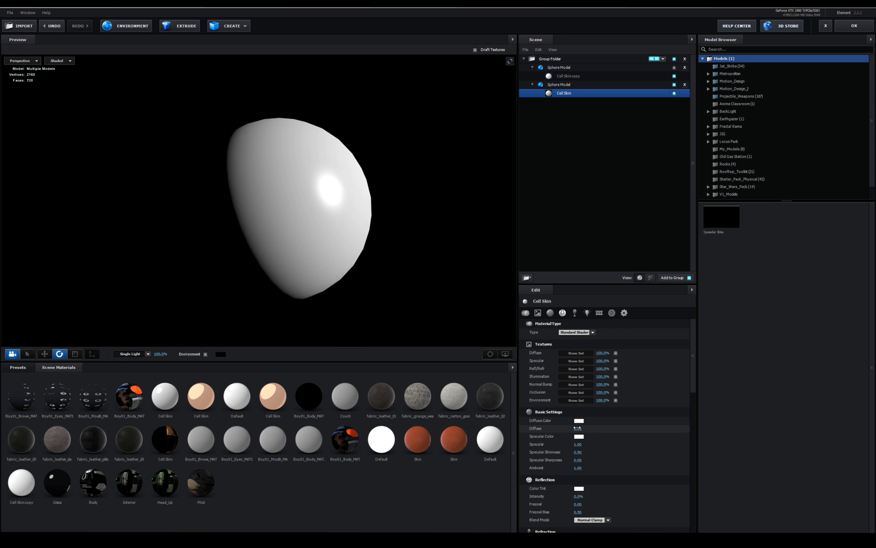
pyautogui.moveTo(577, 428); pyautogui.dragTo(356, 323)
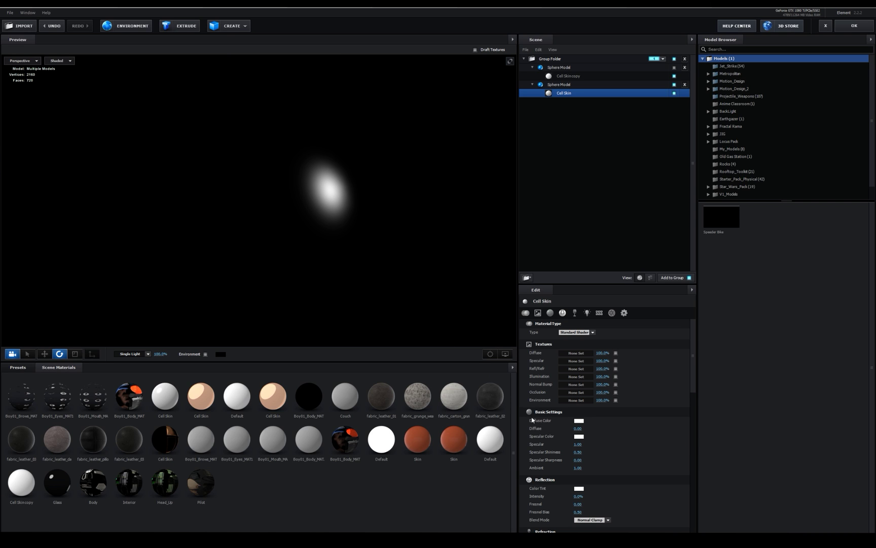
pyautogui.moveTo(401, 274); pyautogui.dragTo(383, 268)
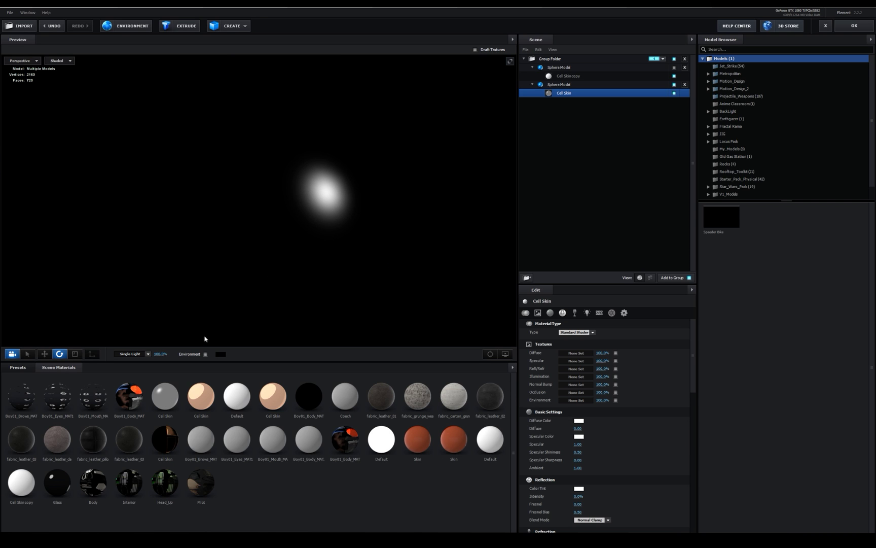
# - Set the preview background colour to dark grey 1F1F1F
pyautogui.click(220, 354)
pyautogui.moveTo(205, 358); pyautogui.dragTo(149, 403)
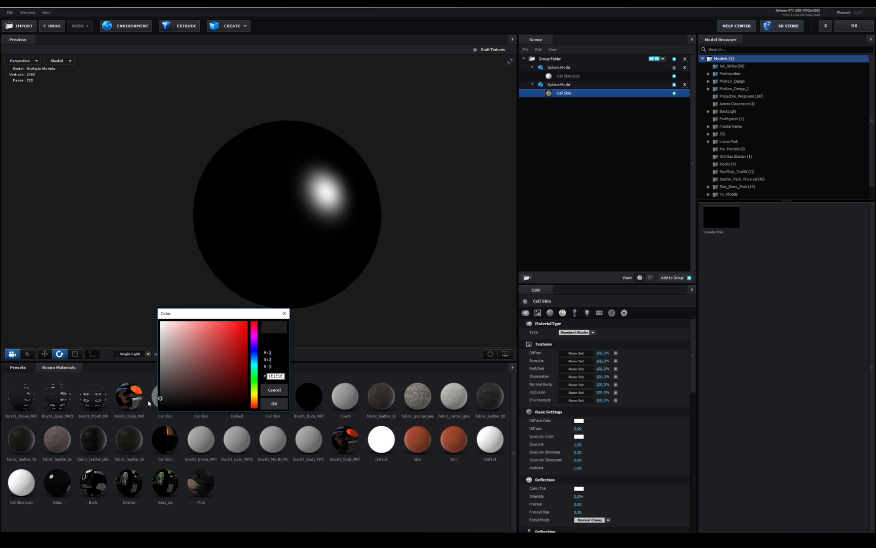
pyautogui.click(274, 403)
pyautogui.moveTo(284, 293); pyautogui.dragTo(309, 277)
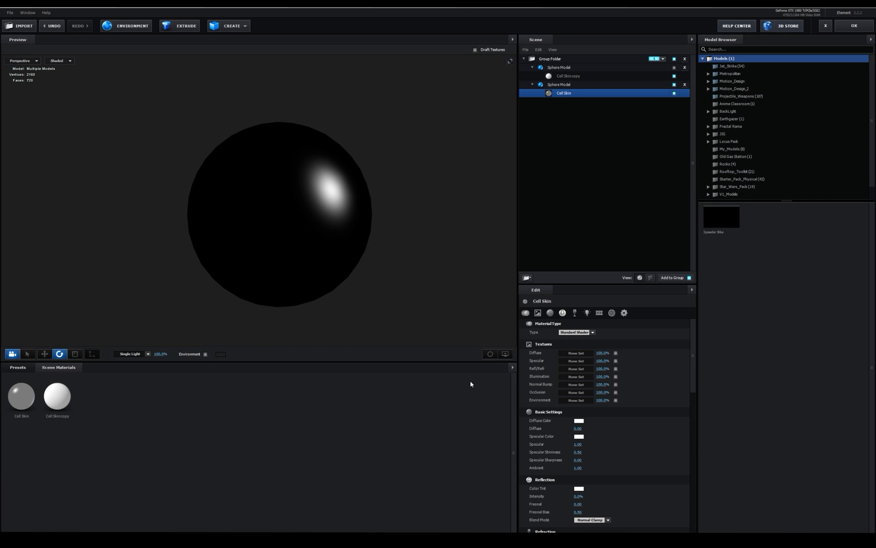
# - Raise Cell Skin's Specular to 2.01 and increase its Specular Shininess and Specular Sharpness to form a large, hard-edged highlight
pyautogui.scroll(-1, 563, 424)
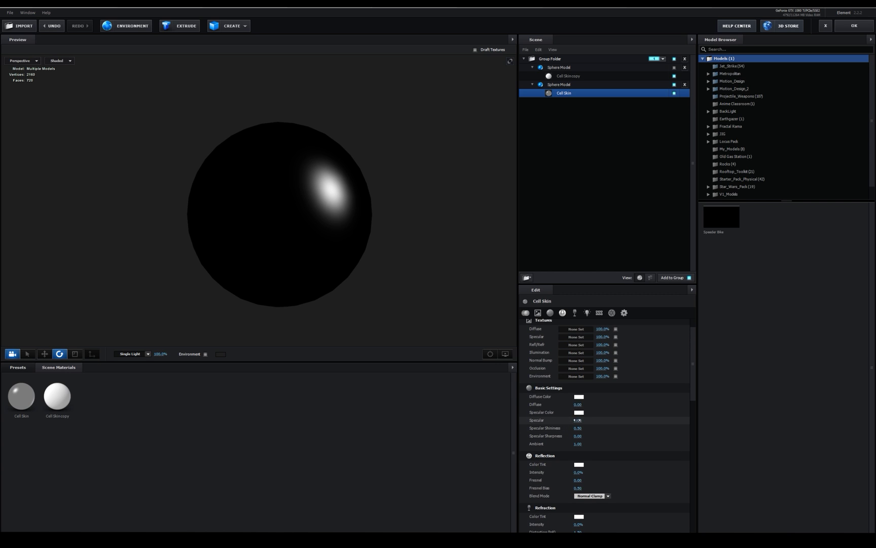
pyautogui.moveTo(577, 420); pyautogui.dragTo(609, 420)
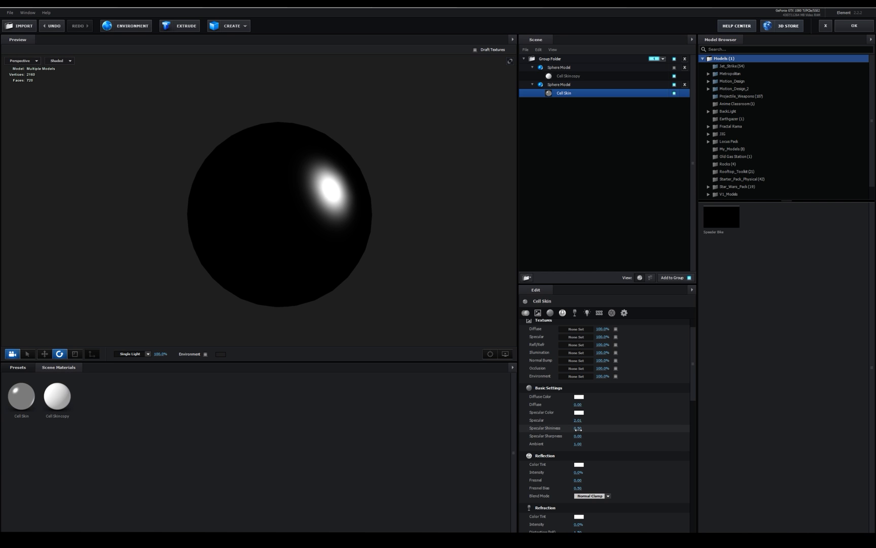
pyautogui.moveTo(577, 428)
pyautogui.mouseDown()
pyautogui.moveTo(591, 428)
pyautogui.moveTo(588, 436)
pyautogui.mouseUp()
pyautogui.moveTo(406, 297); pyautogui.dragTo(395, 253)
pyautogui.click(391, 248)
pyautogui.moveTo(363, 190); pyautogui.dragTo(359, 229, button='middle')
pyautogui.scroll(3, 360, 225)
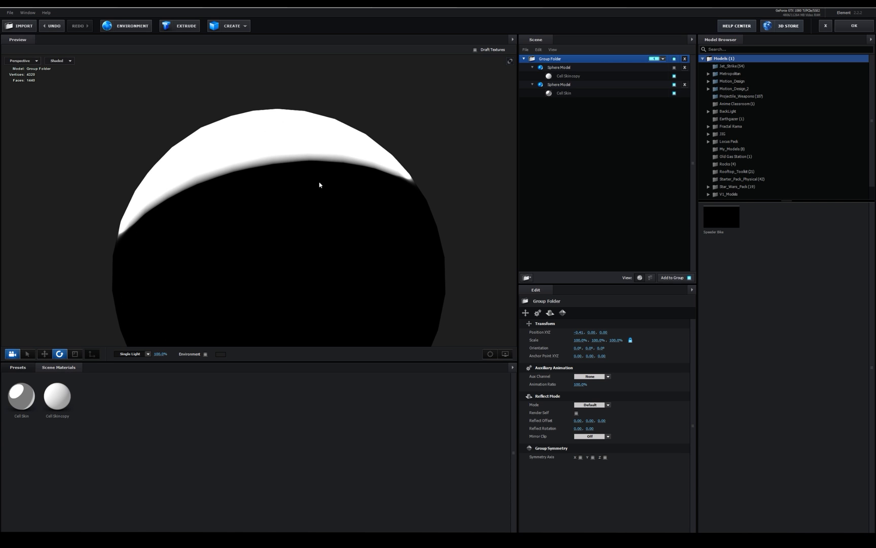
# - Set Cell Skin's Specular Shininess to 17.25 and fine-tune its Specular Sharpness for a smaller, crisp highlight
pyautogui.rightClick(297, 163)
pyautogui.click(264, 172)
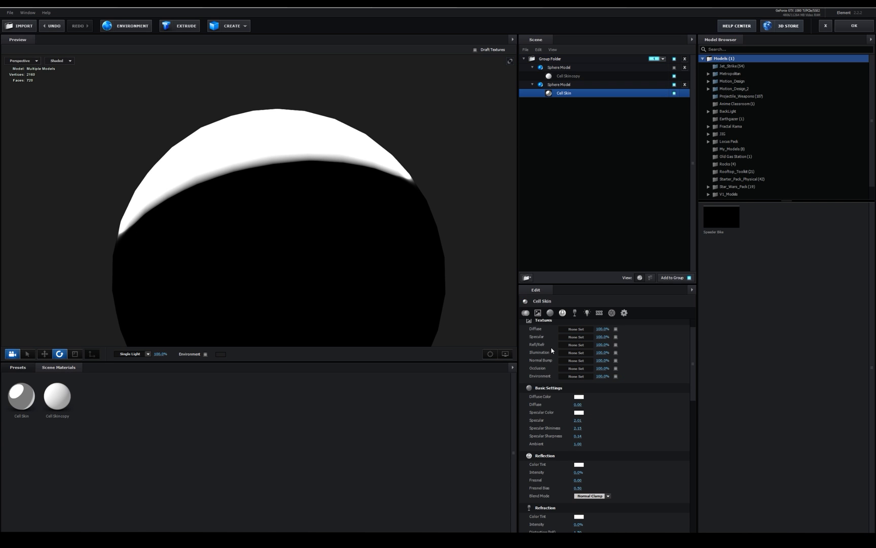
pyautogui.moveTo(578, 428); pyautogui.dragTo(691, 424)
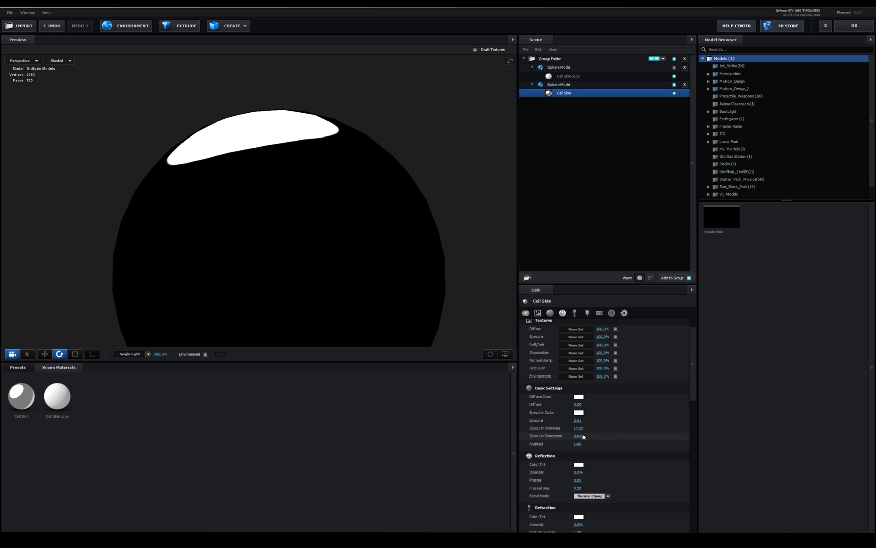
pyautogui.moveTo(577, 436); pyautogui.dragTo(580, 433)
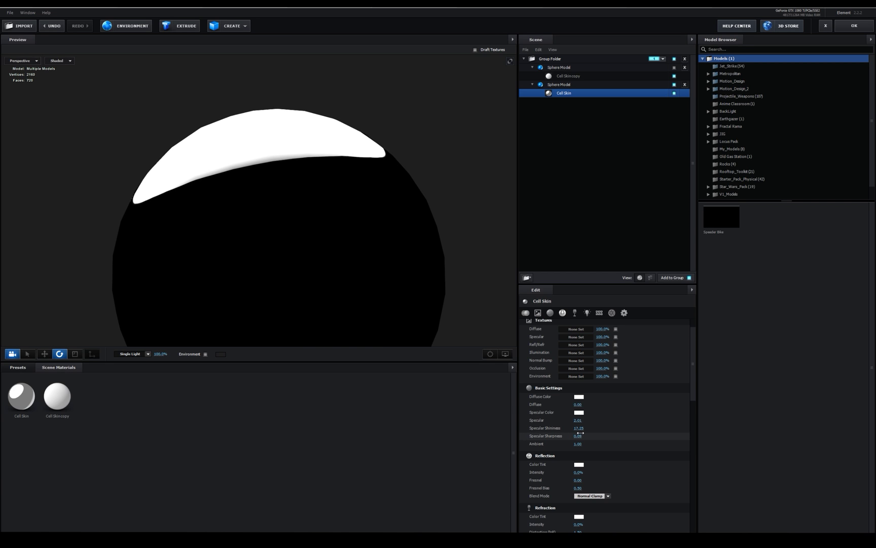
pyautogui.scroll(-3, 395, 284)
pyautogui.moveTo(395, 283); pyautogui.dragTo(292, 270)
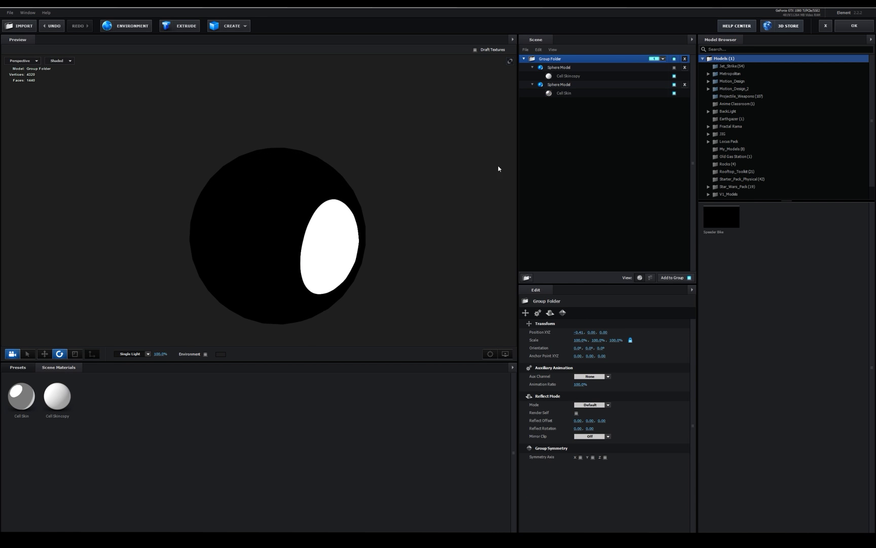
pyautogui.click(563, 92)
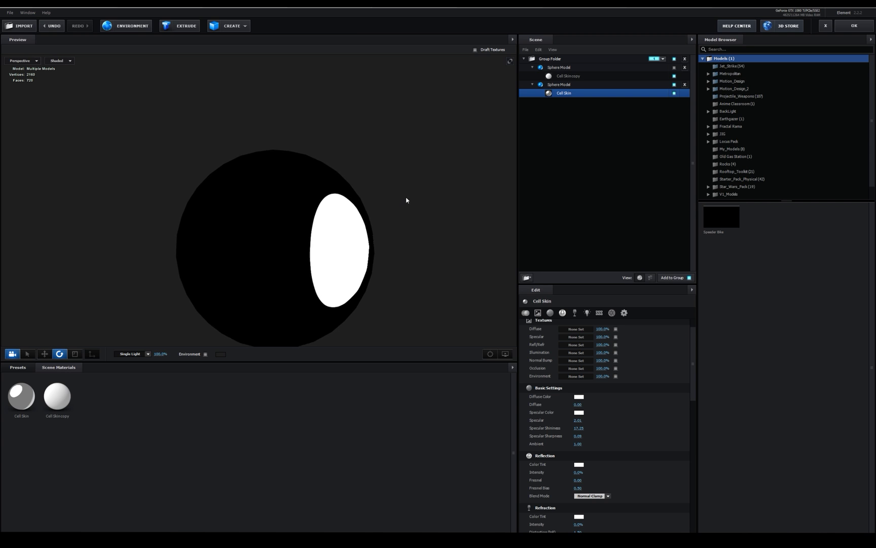
pyautogui.click(578, 399)
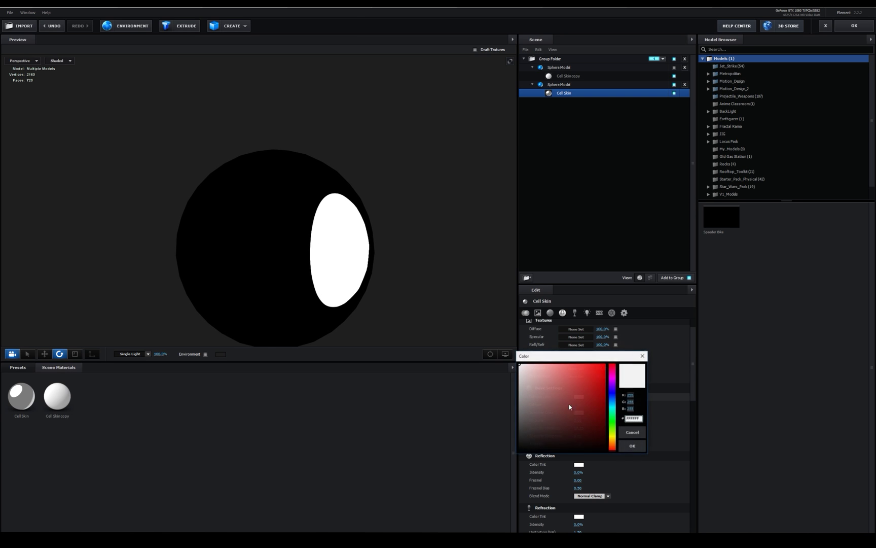
pyautogui.moveTo(569, 405)
pyautogui.mouseDown()
pyautogui.moveTo(551, 391)
pyautogui.moveTo(619, 357)
pyautogui.moveTo(514, 371)
pyautogui.moveTo(524, 384)
pyautogui.moveTo(555, 384)
pyautogui.moveTo(587, 361)
pyautogui.moveTo(536, 363)
pyautogui.mouseUp()
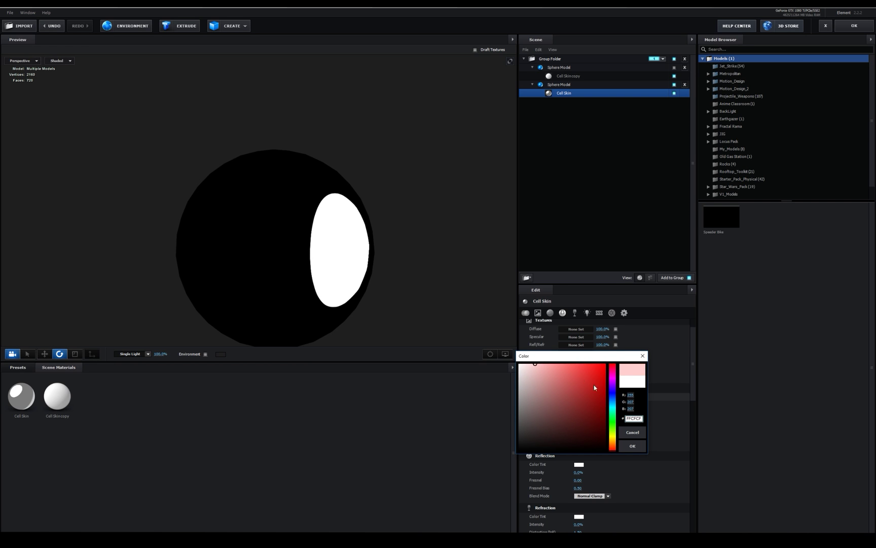
pyautogui.click(632, 432)
# - Set Cell Skin's Illumination Intensity to 15% and enable Use Diffuse Color for it
pyautogui.scroll(-7, 599, 404)
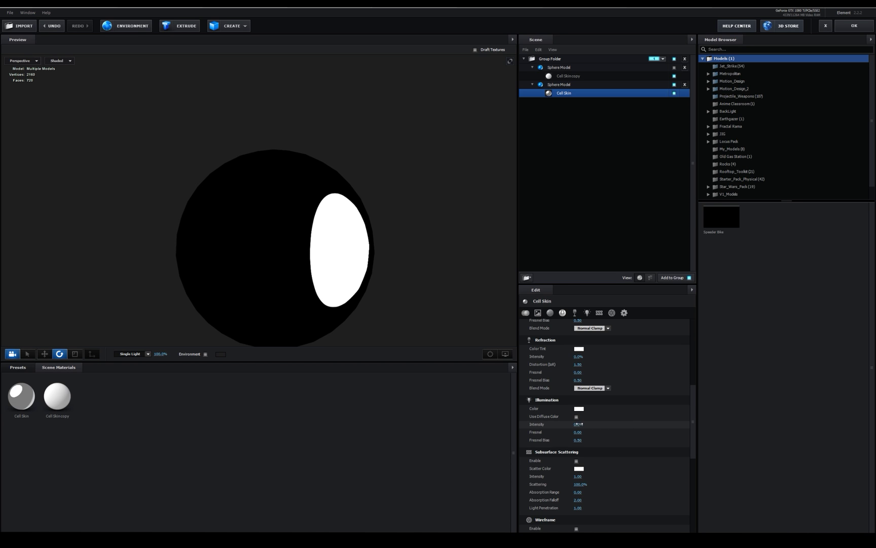
pyautogui.moveTo(578, 424); pyautogui.dragTo(581, 423)
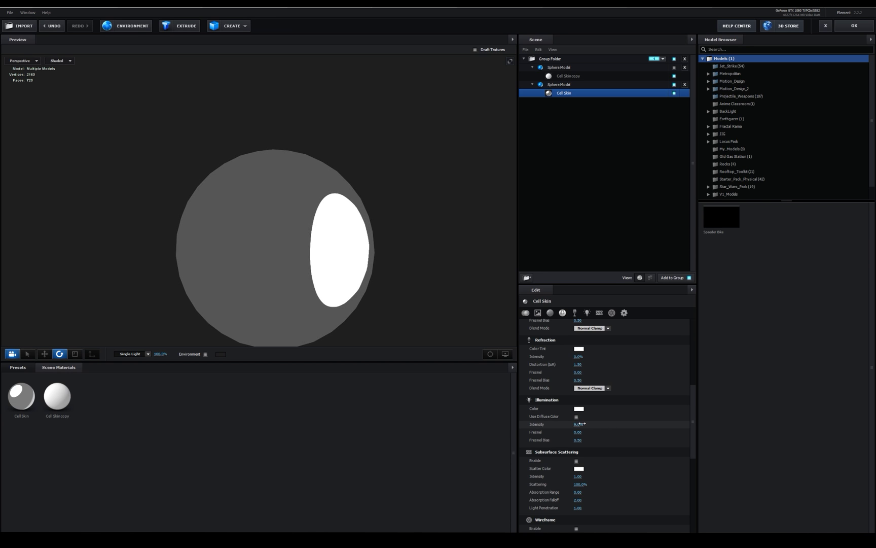
pyautogui.click(578, 424)
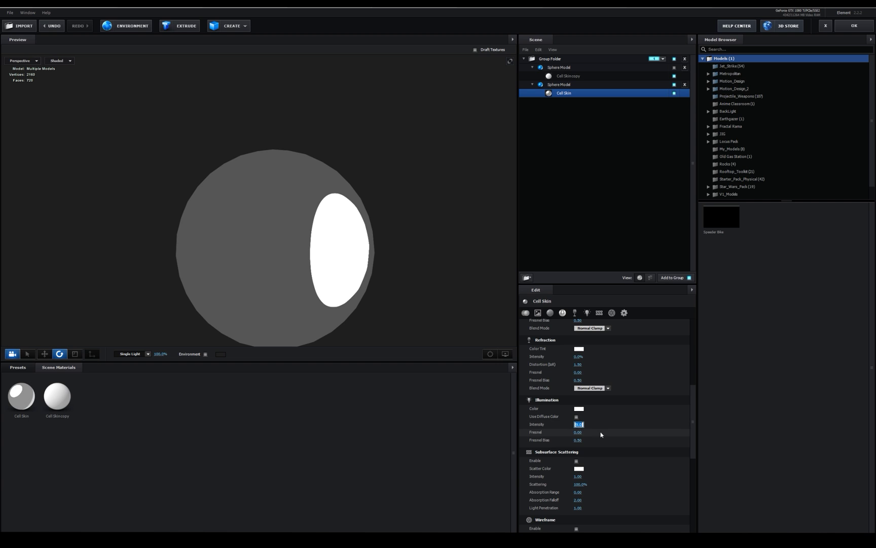
pyautogui.write('15')
pyautogui.press('Return')
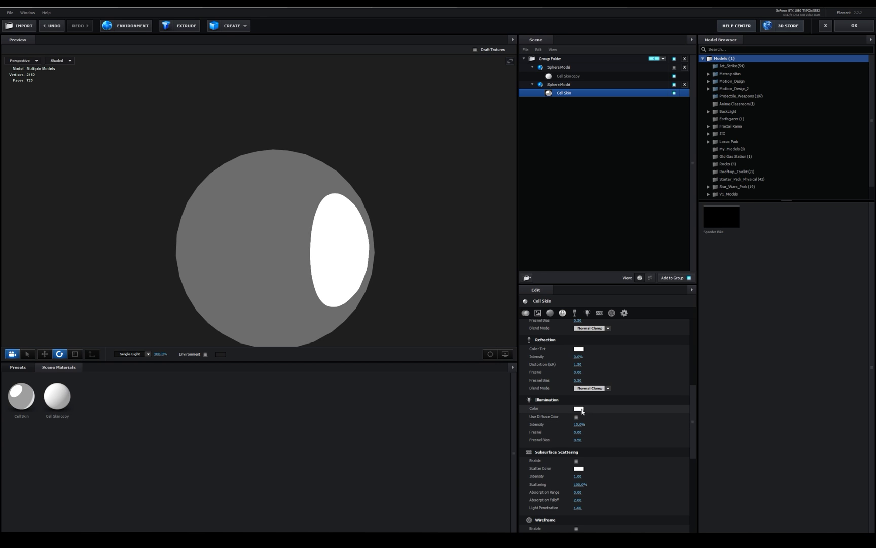
pyautogui.click(576, 417)
# - Set Cell Skin's Diffuse Color to bright green
pyautogui.moveTo(692, 426); pyautogui.dragTo(707, 342)
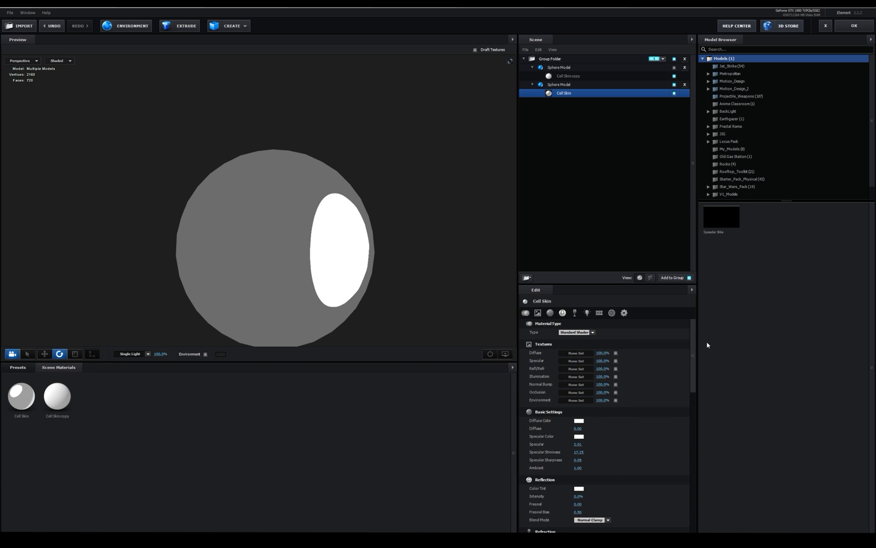
pyautogui.click(579, 420)
pyautogui.click(531, 398)
pyautogui.moveTo(531, 399)
pyautogui.mouseDown()
pyautogui.moveTo(601, 380)
pyautogui.moveTo(583, 429)
pyautogui.moveTo(577, 414)
pyautogui.moveTo(612, 424)
pyautogui.moveTo(584, 388)
pyautogui.mouseUp()
pyautogui.click(612, 448)
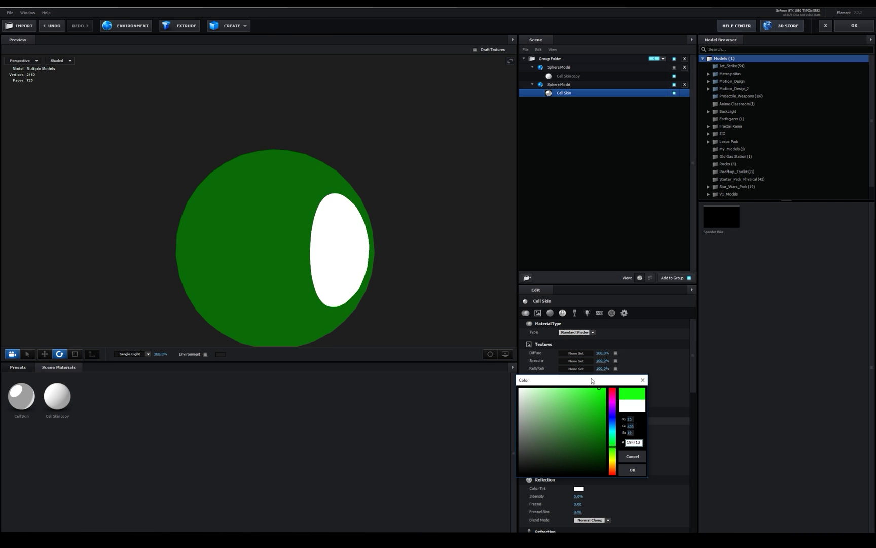
pyautogui.click(632, 469)
pyautogui.scroll(-3, 379, 305)
pyautogui.scroll(3, 379, 305)
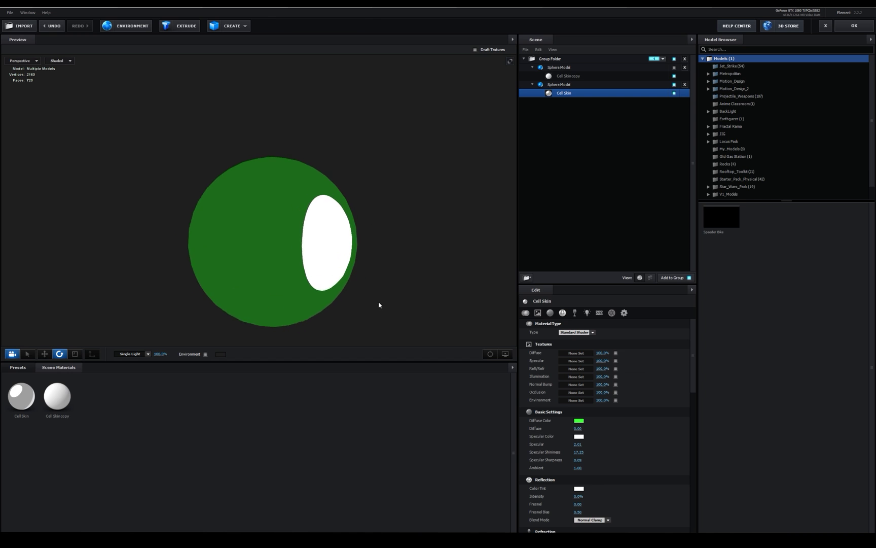
pyautogui.moveTo(379, 305); pyautogui.dragTo(444, 281)
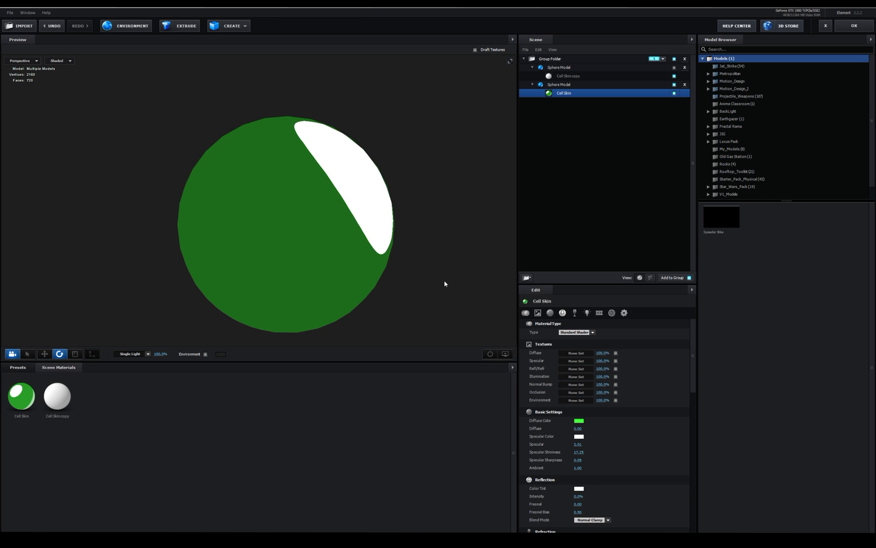
# - Set Cell Skin's Specular Shininess to 100 and Specular Sharpness to 0 to shrink the highlight to a tiny dot
pyautogui.click(423, 225)
pyautogui.moveTo(424, 232); pyautogui.dragTo(416, 282)
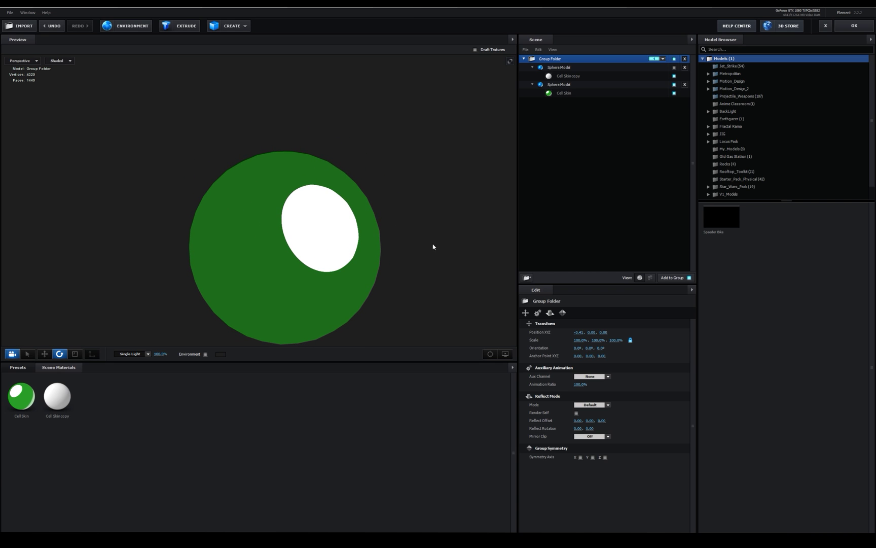
pyautogui.moveTo(356, 271)
pyautogui.mouseDown()
pyautogui.moveTo(386, 271)
pyautogui.moveTo(361, 273)
pyautogui.mouseUp()
pyautogui.click(550, 94)
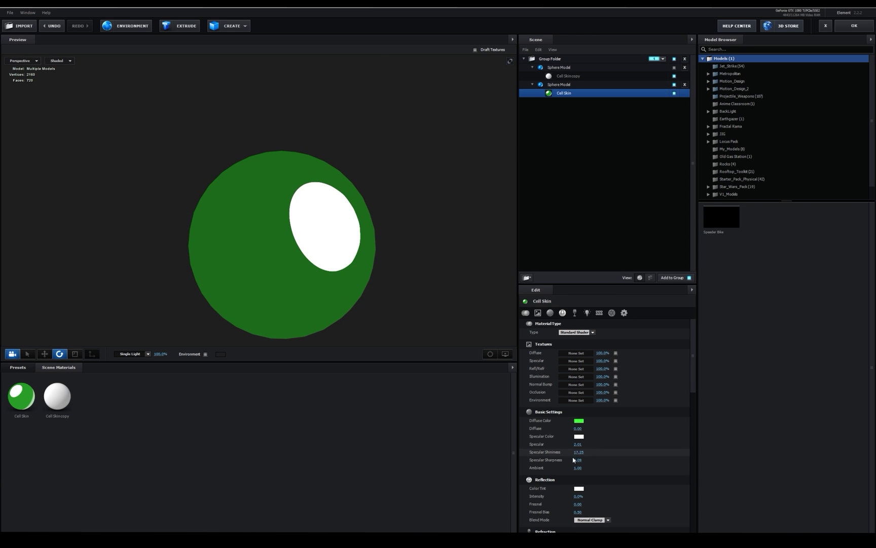
pyautogui.moveTo(574, 459); pyautogui.dragTo(547, 459)
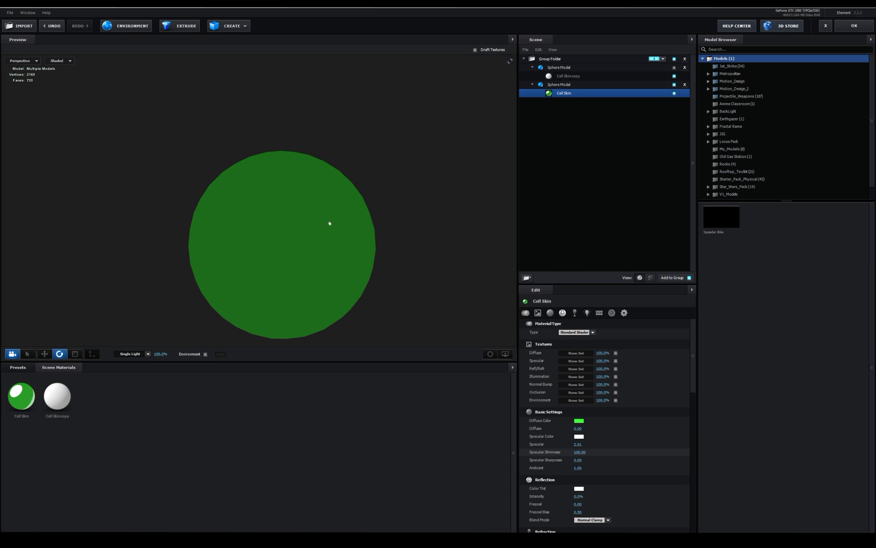
# - Undo the last specular change on Cell Skin and look at the sphere from another angle
pyautogui.rightClick(376, 242)
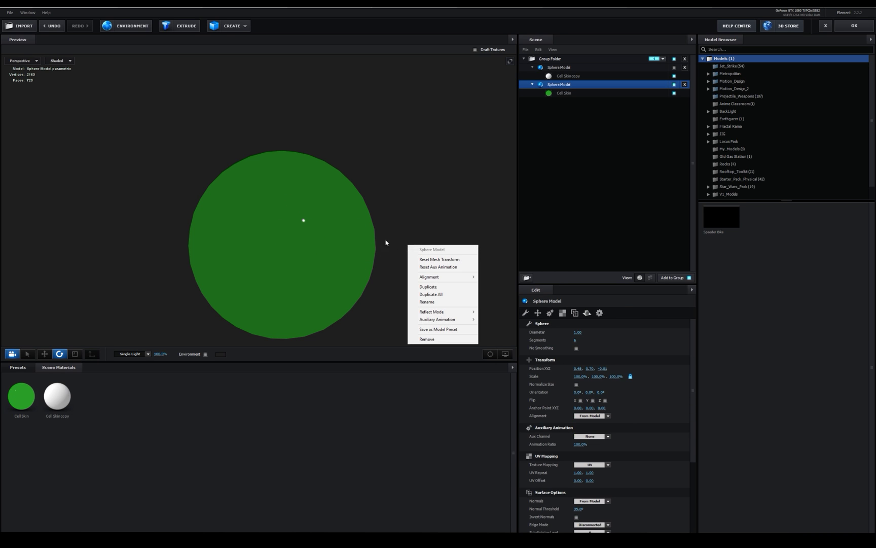
pyautogui.click(96, 28)
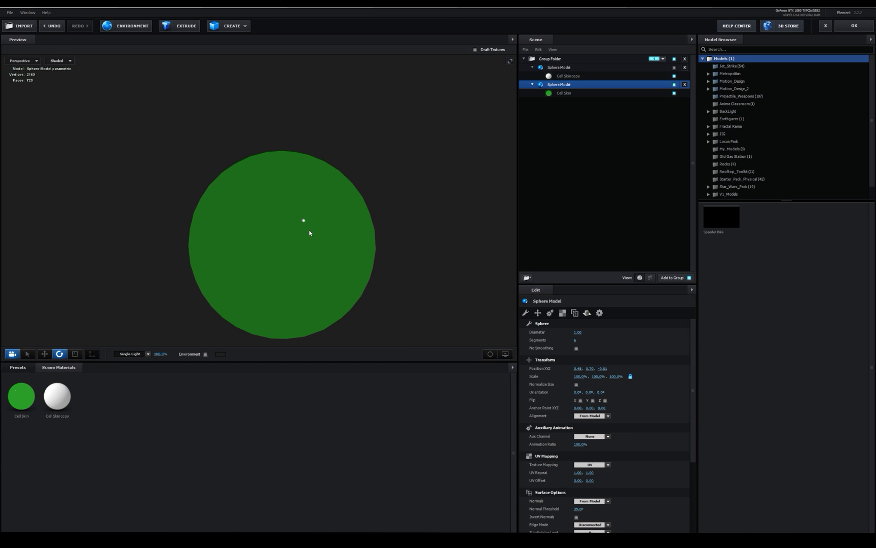
pyautogui.click(63, 30)
pyautogui.moveTo(391, 233); pyautogui.dragTo(452, 180)
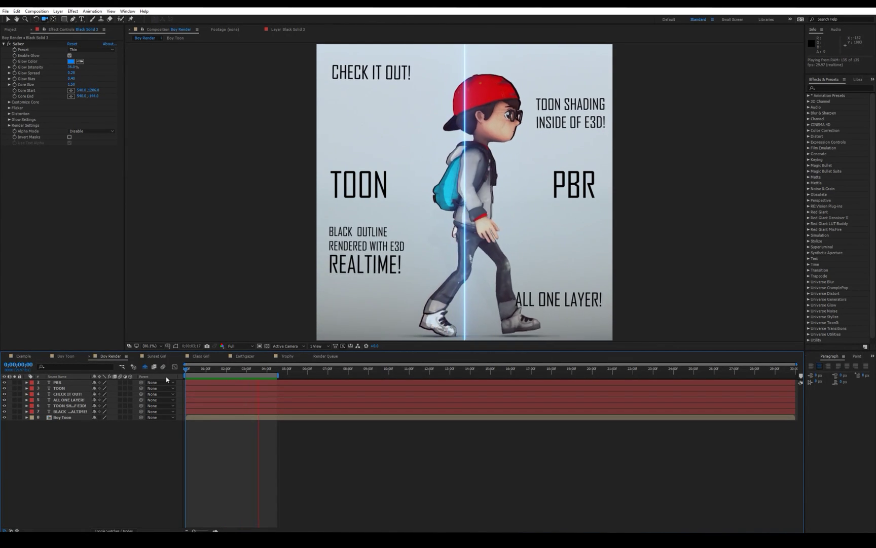
# - Inspect the toon and PBR halves of the Boy Render composition up close during playback, and fit the whole frame in view again
pyautogui.scroll(5, 473, 153)
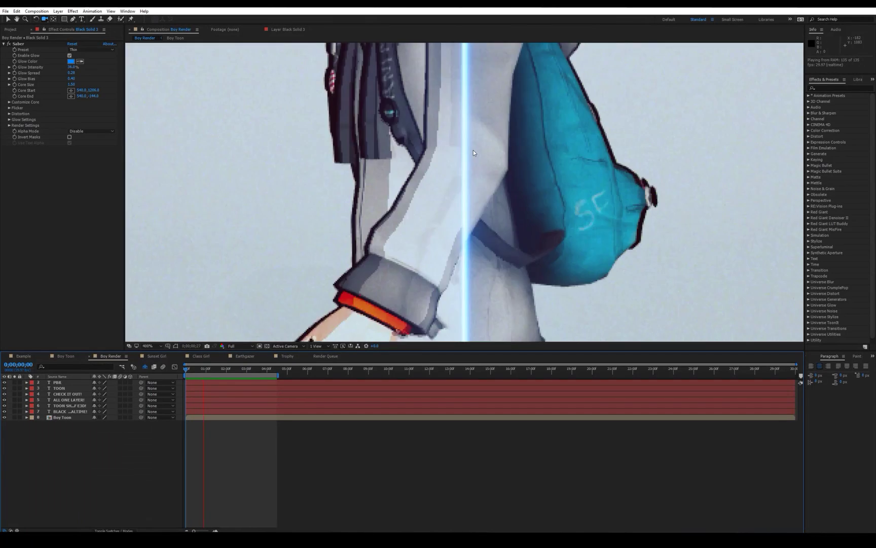
pyautogui.press('space')
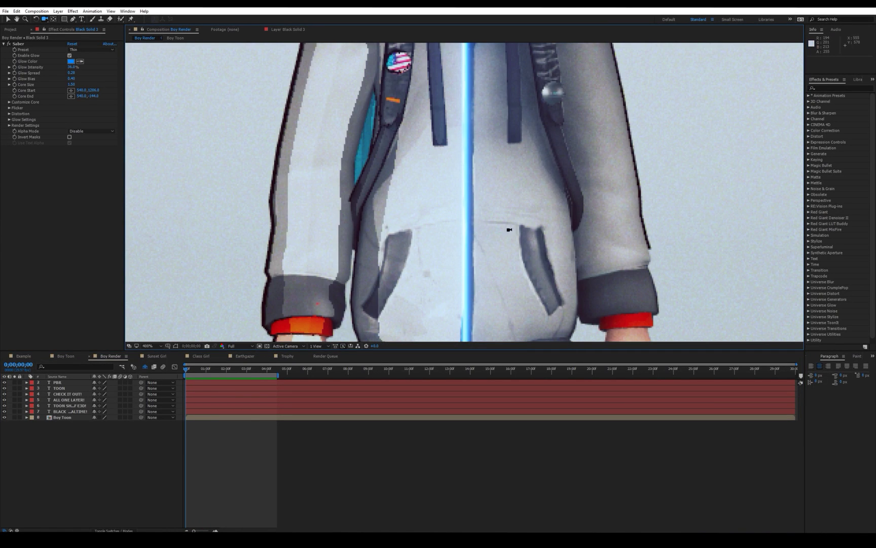
pyautogui.scroll(-2, 484, 131)
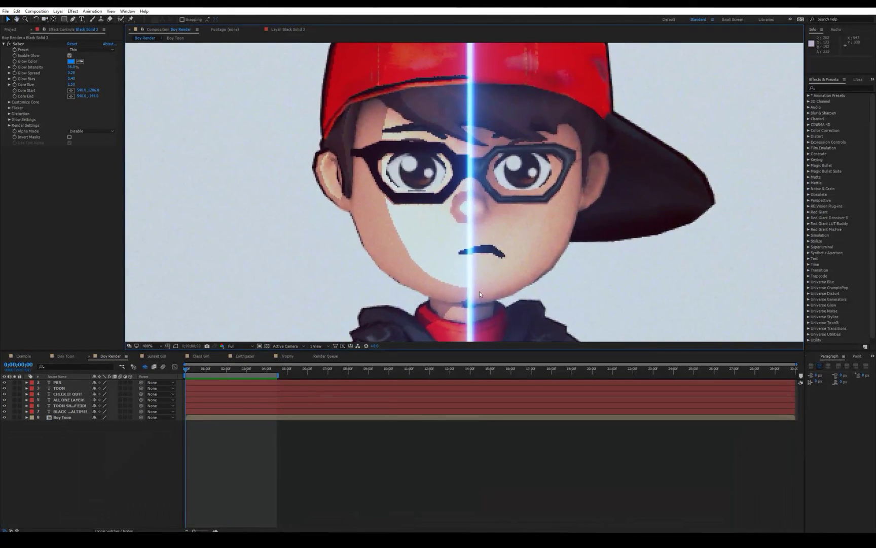
pyautogui.press('space')
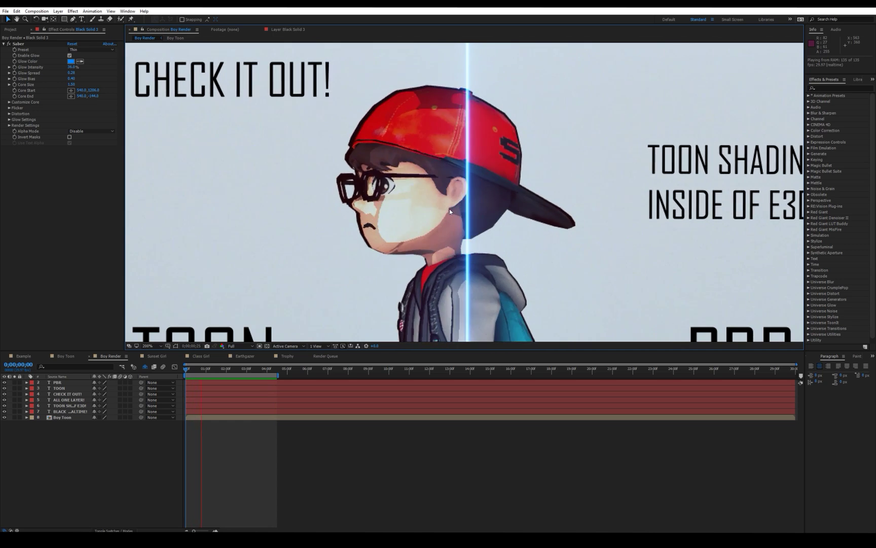
pyautogui.scroll(-1, 520, 261)
pyautogui.press('space')
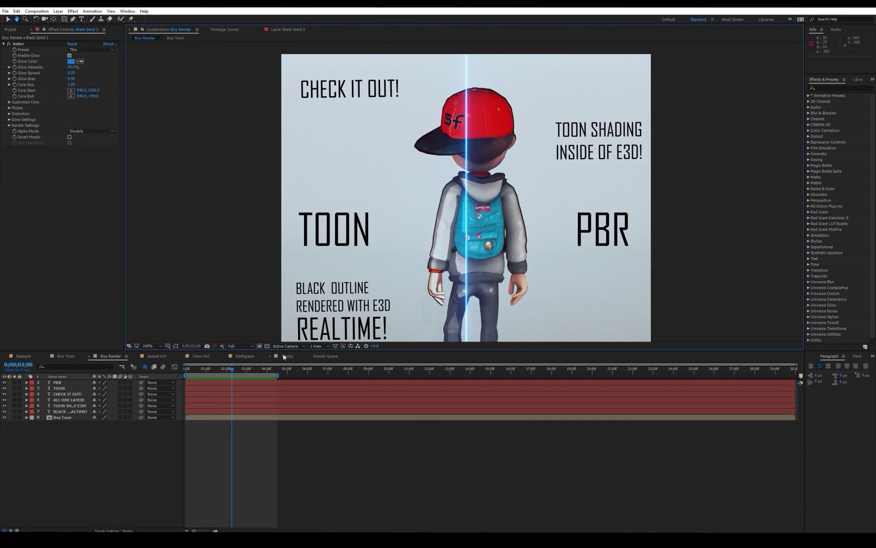
pyautogui.click(150, 346)
pyautogui.click(152, 359)
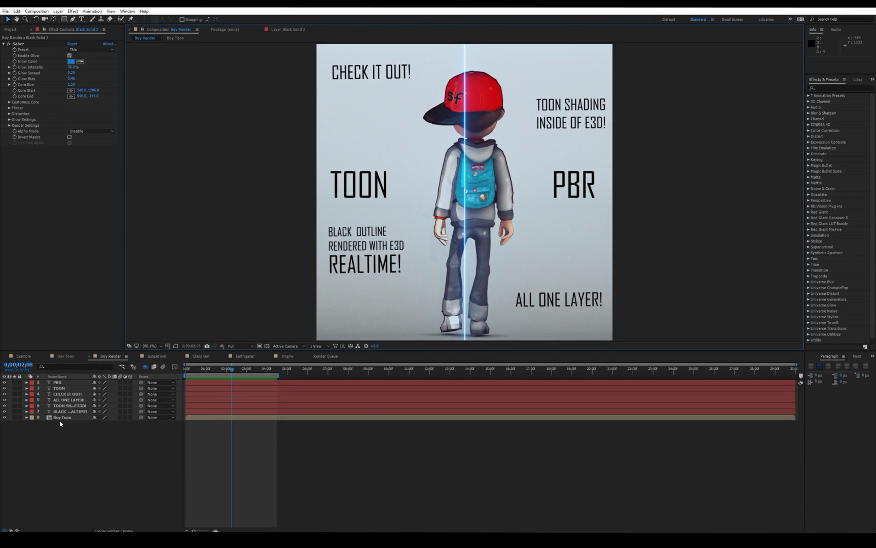
# - Hide the Element PBR layer in the Boy Toon composition and open the Element scene setup of the Element Cell layer
pyautogui.click(67, 356)
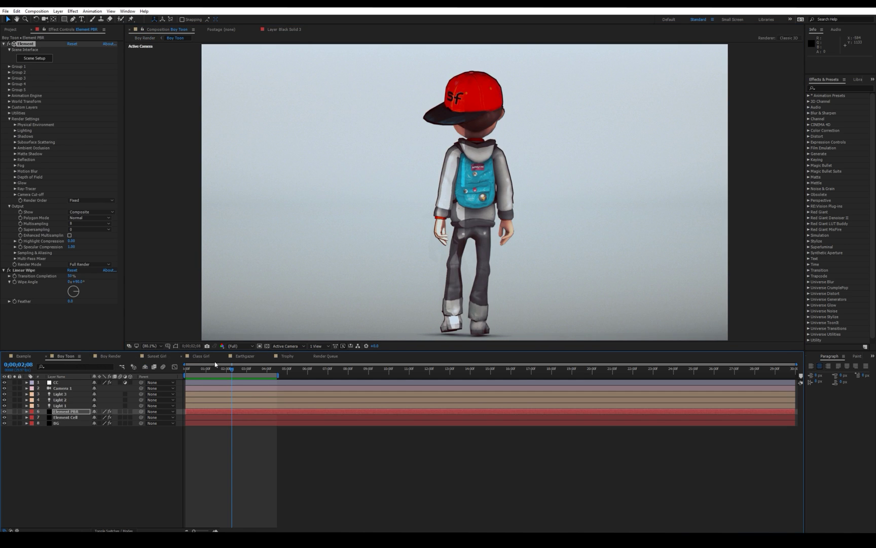
pyautogui.click(4, 416)
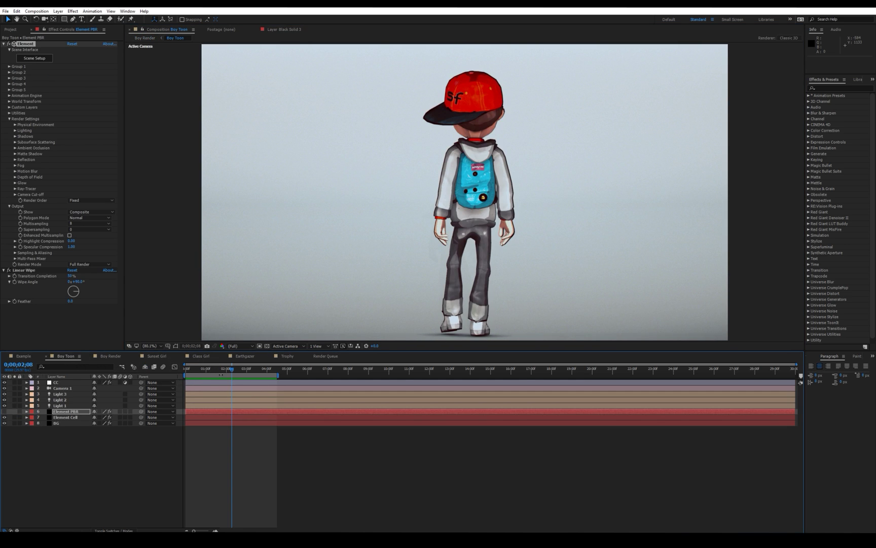
pyautogui.press('Home')
pyautogui.click(62, 418)
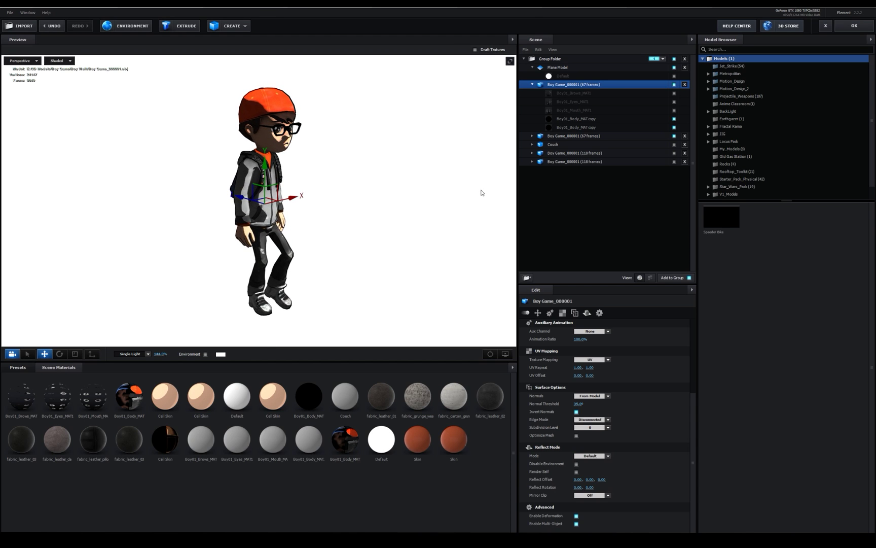
# - Examine the boy model's toon shading and black outline up close and from different angles
pyautogui.scroll(6, 372, 182)
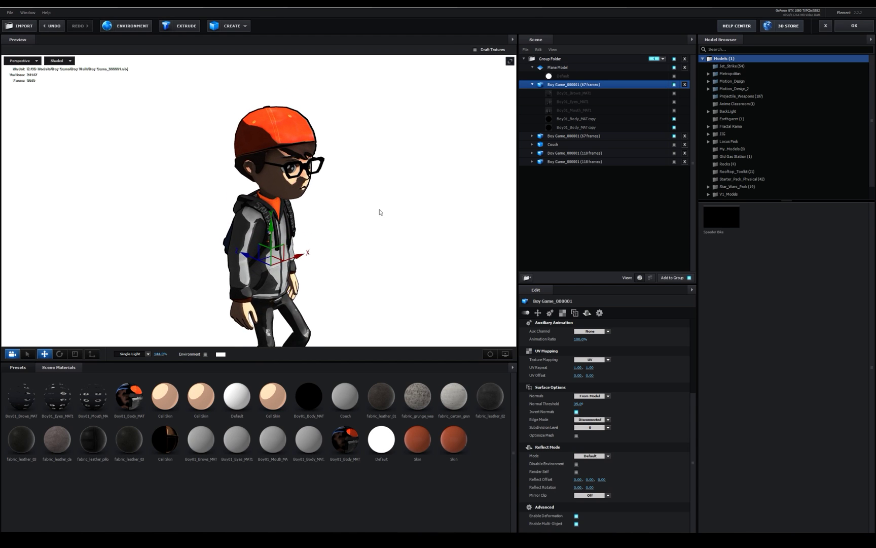
pyautogui.scroll(3, 381, 177)
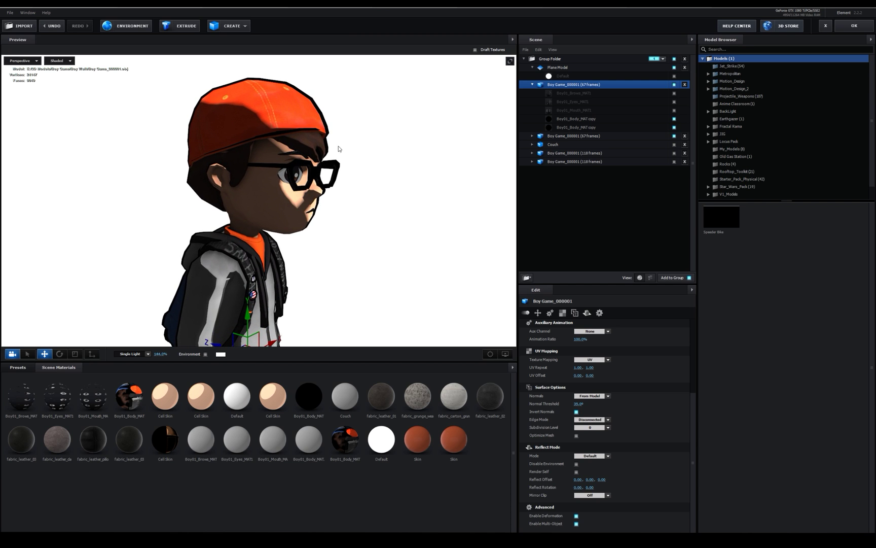
pyautogui.scroll(-5, 315, 149)
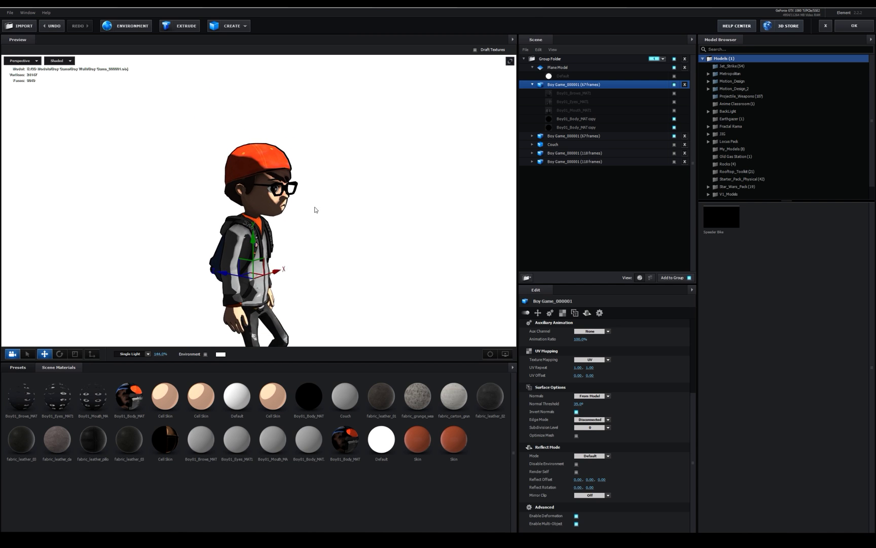
pyautogui.moveTo(314, 208); pyautogui.dragTo(319, 180, button='middle')
pyautogui.moveTo(319, 183); pyautogui.dragTo(342, 171)
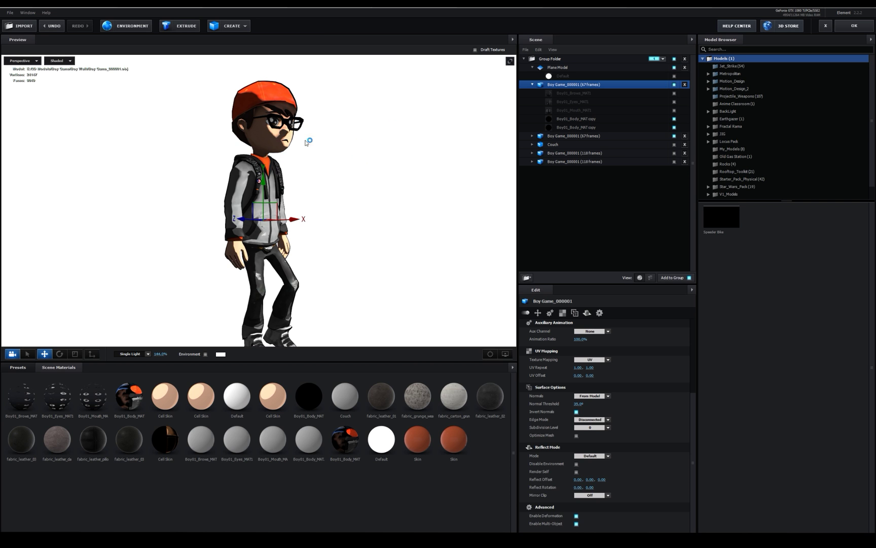
# - Move the black outline copy of the boy away from the textured model along Z to expose it, and undo the move
pyautogui.moveTo(266, 158); pyautogui.dragTo(323, 165)
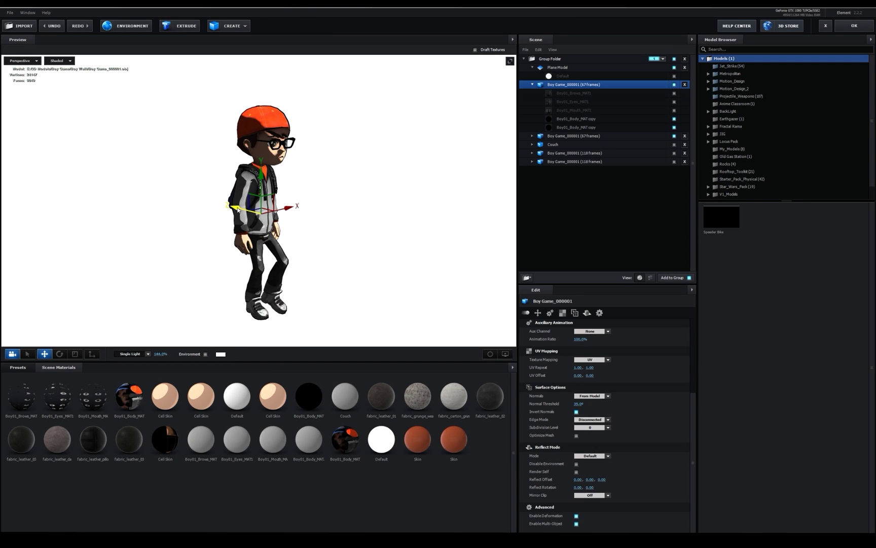
pyautogui.moveTo(237, 207); pyautogui.dragTo(334, 219)
pyautogui.moveTo(387, 190); pyautogui.dragTo(413, 178)
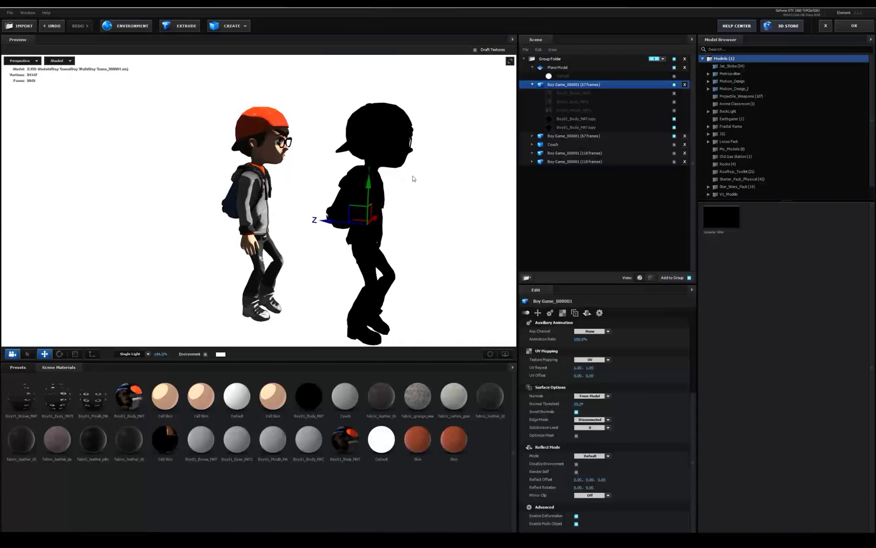
pyautogui.click(53, 28)
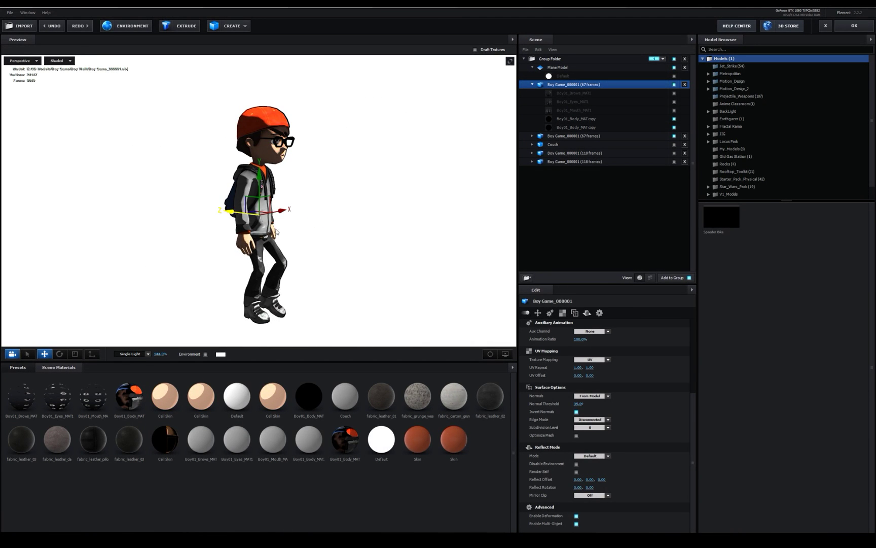
pyautogui.hotkey('ctrl', 'y')
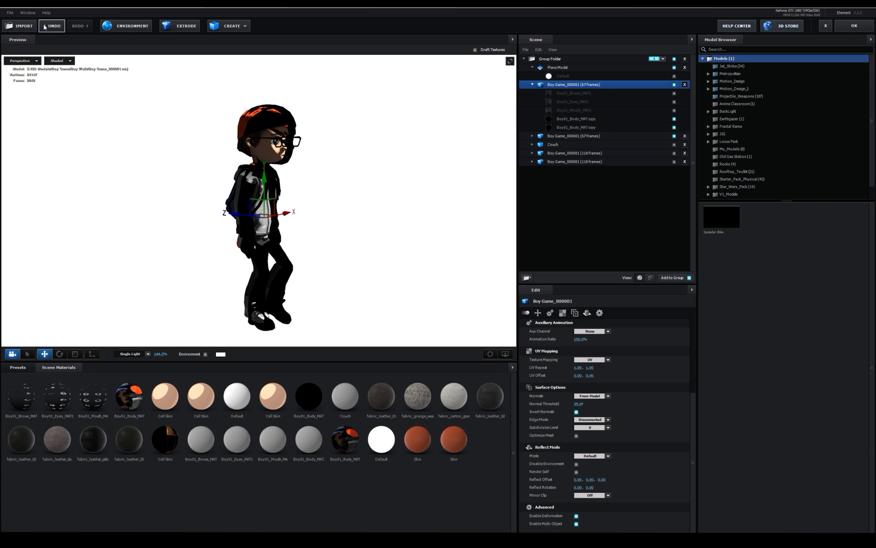
pyautogui.click(50, 26)
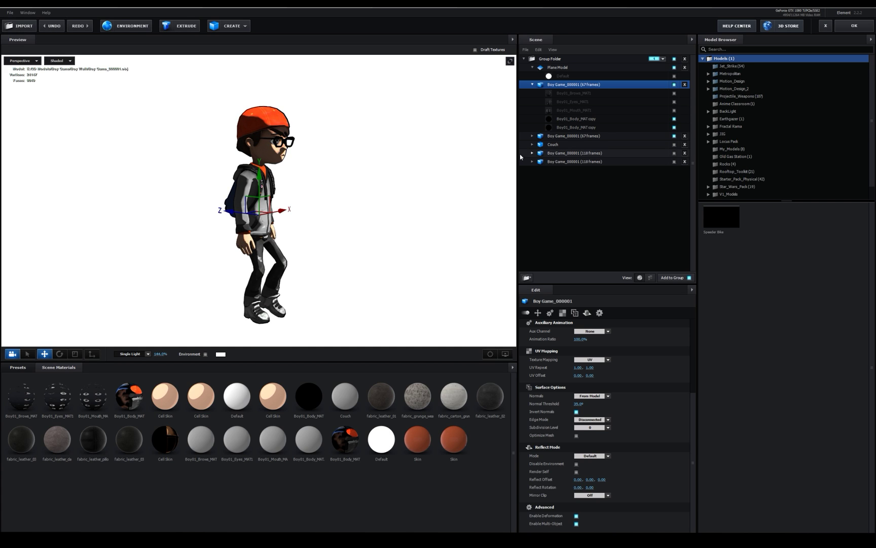
# - Hide the textured boy model and set Boy01_Body_MAT copy's Diffuse Color and Specular Color to white on the outline model
pyautogui.click(583, 119)
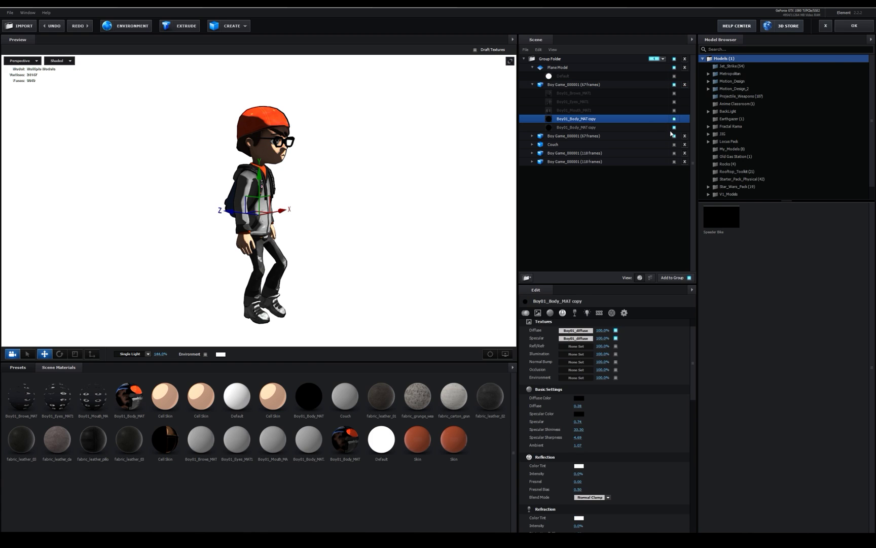
pyautogui.click(674, 135)
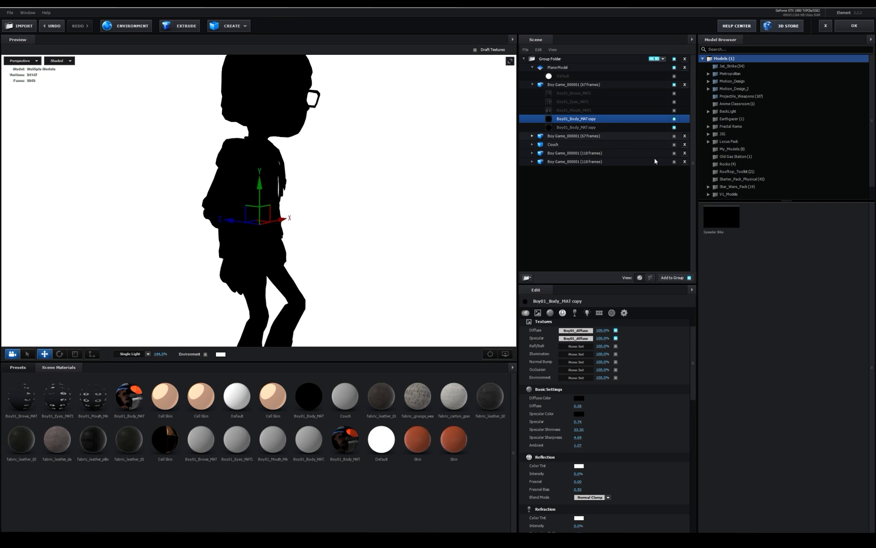
pyautogui.click(579, 399)
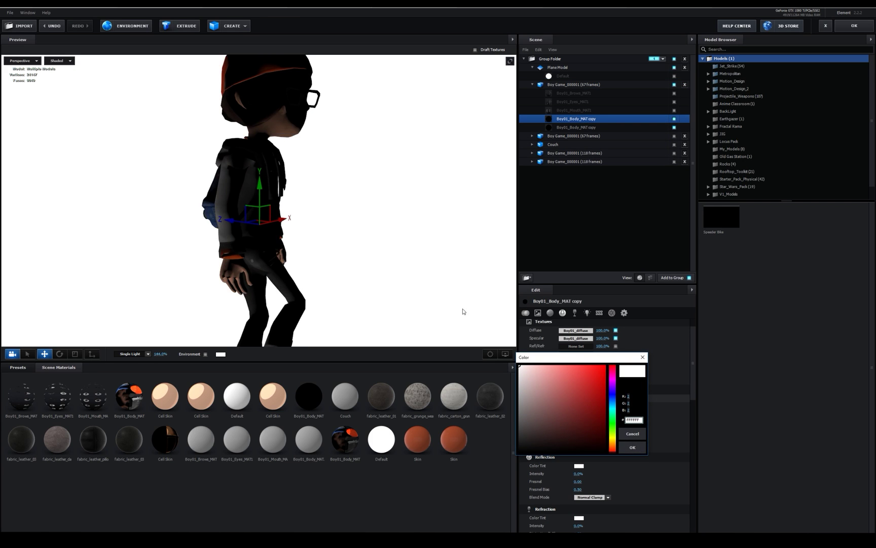
pyautogui.click(642, 446)
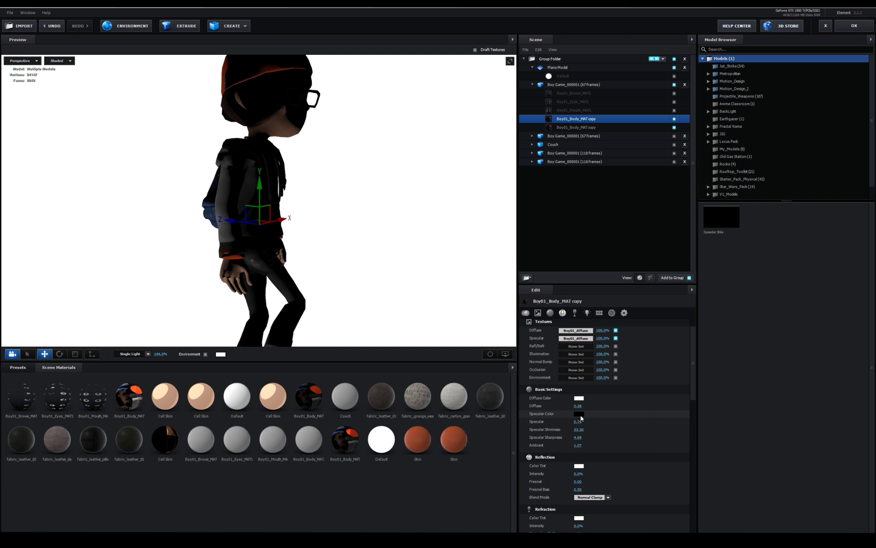
pyautogui.click(579, 414)
pyautogui.moveTo(539, 420); pyautogui.dragTo(455, 327)
pyautogui.click(632, 462)
# - Examine the inside-out faces of the outline model's head up close, along with the model's surface and transform settings
pyautogui.moveTo(454, 248); pyautogui.dragTo(450, 319, button='middle')
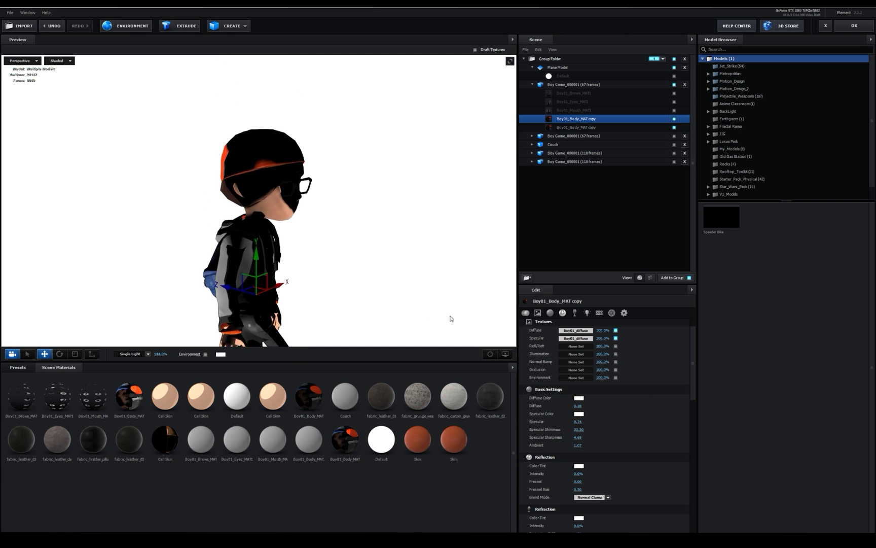
pyautogui.scroll(4, 406, 284)
pyautogui.moveTo(340, 210); pyautogui.dragTo(284, 158)
pyautogui.rightClick(370, 200)
pyautogui.moveTo(346, 207)
pyautogui.mouseDown()
pyautogui.moveTo(316, 216)
pyautogui.moveTo(356, 210)
pyautogui.moveTo(382, 217)
pyautogui.moveTo(334, 219)
pyautogui.moveTo(351, 215)
pyautogui.mouseUp()
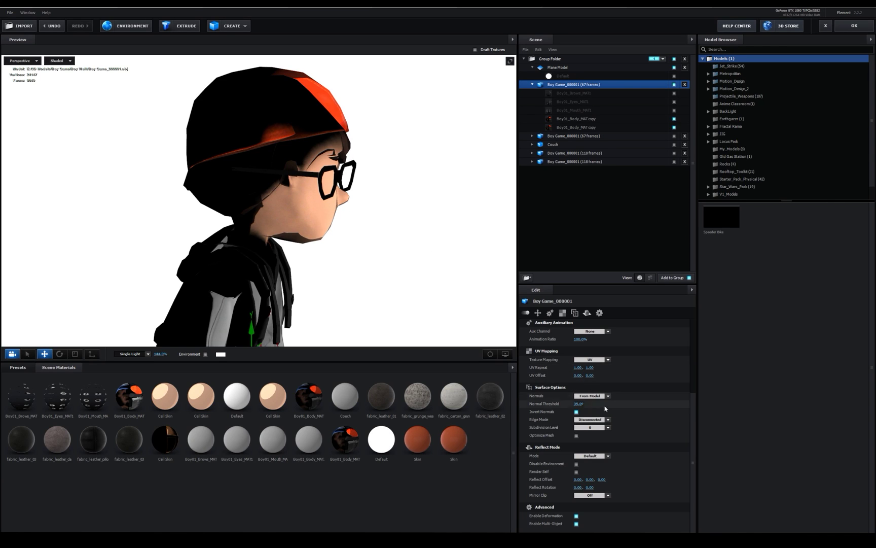
pyautogui.scroll(3, 584, 413)
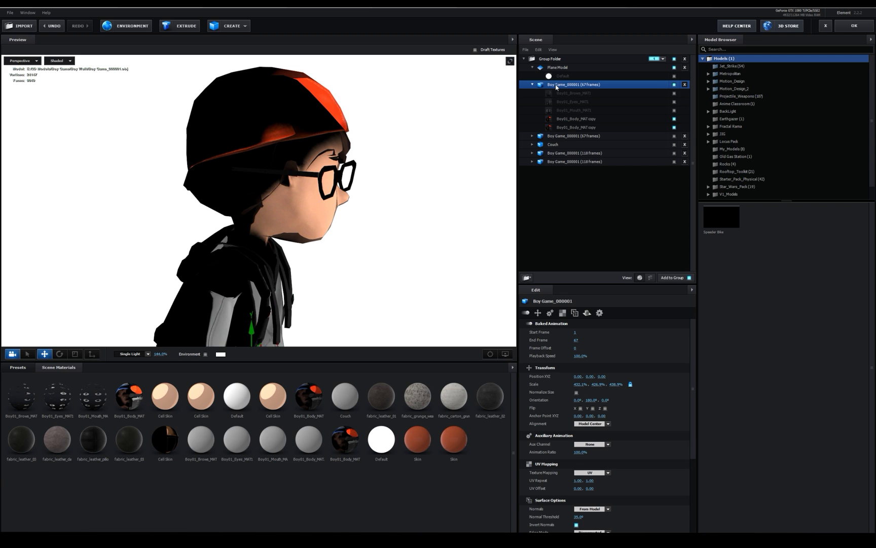
# - Set Boy01_Body_MAT copy's Diffuse Color and Specular Color to black (000000) on the outline model
pyautogui.click(599, 118)
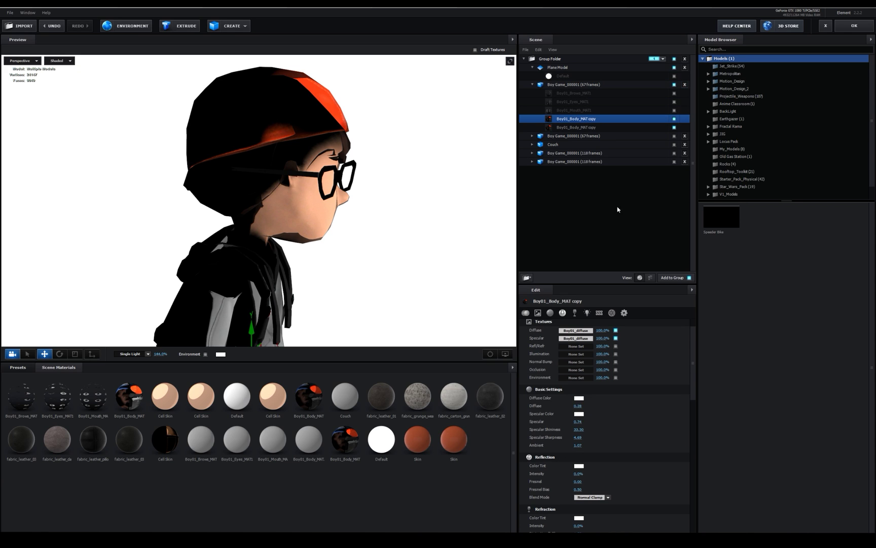
pyautogui.click(578, 399)
pyautogui.moveTo(546, 415)
pyautogui.mouseDown()
pyautogui.moveTo(518, 452)
pyautogui.moveTo(503, 501)
pyautogui.mouseUp()
pyautogui.click(636, 448)
pyautogui.click(578, 413)
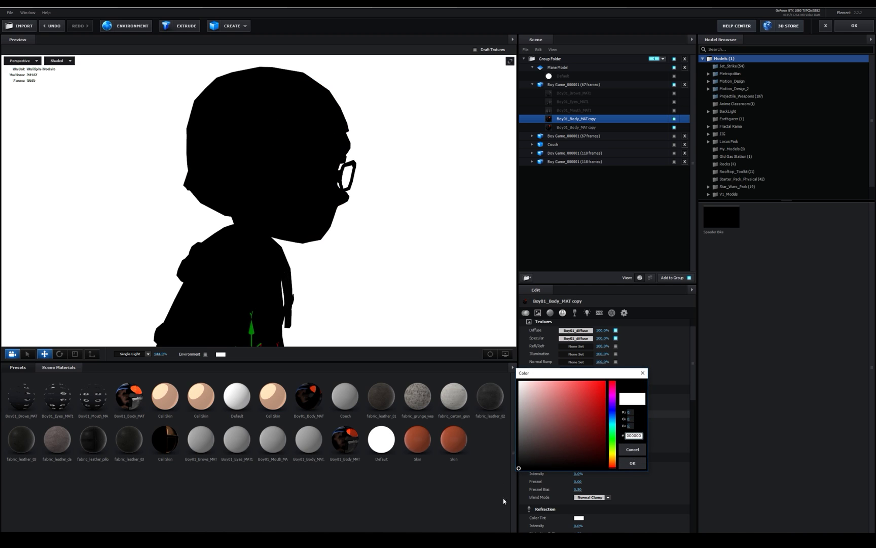
pyautogui.click(632, 463)
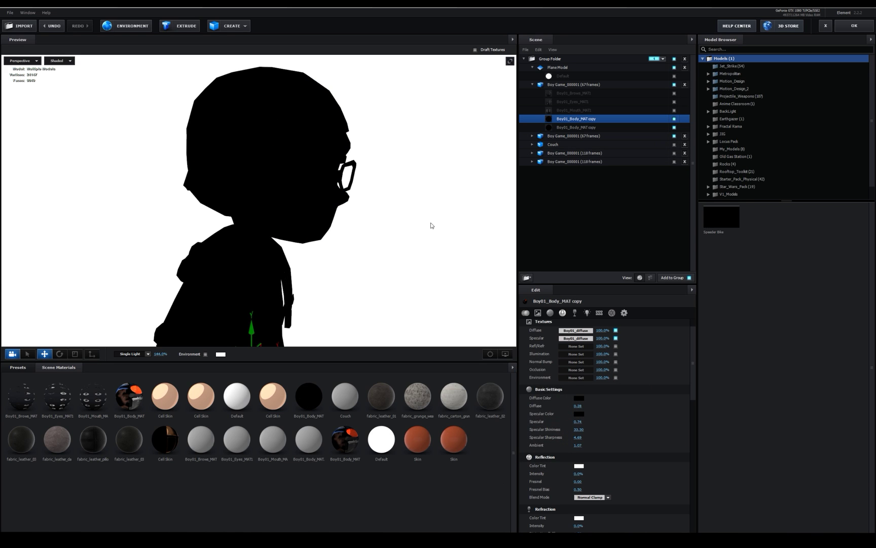
pyautogui.scroll(-5, 434, 226)
pyautogui.moveTo(401, 227); pyautogui.dragTo(323, 229)
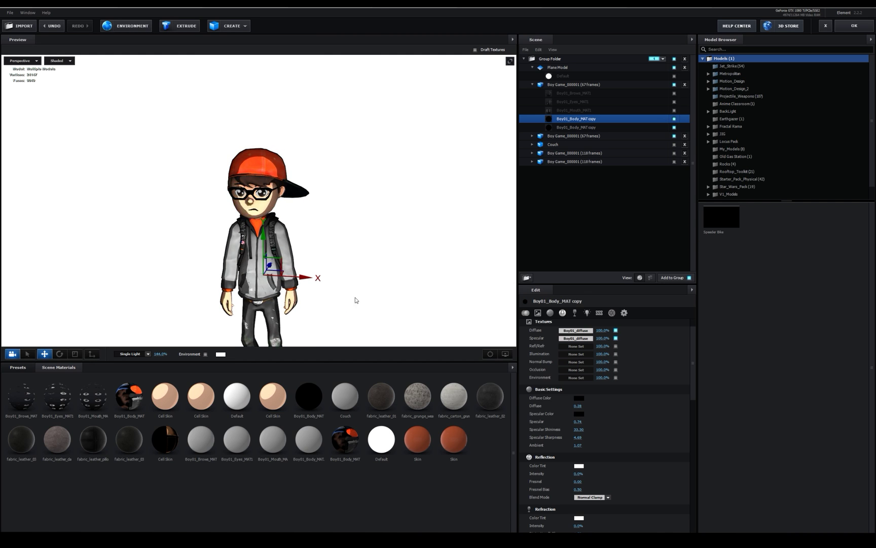
# - Adjust the boy outline model's scale to 429.9%, 424.7%, 436.7%
pyautogui.click(580, 85)
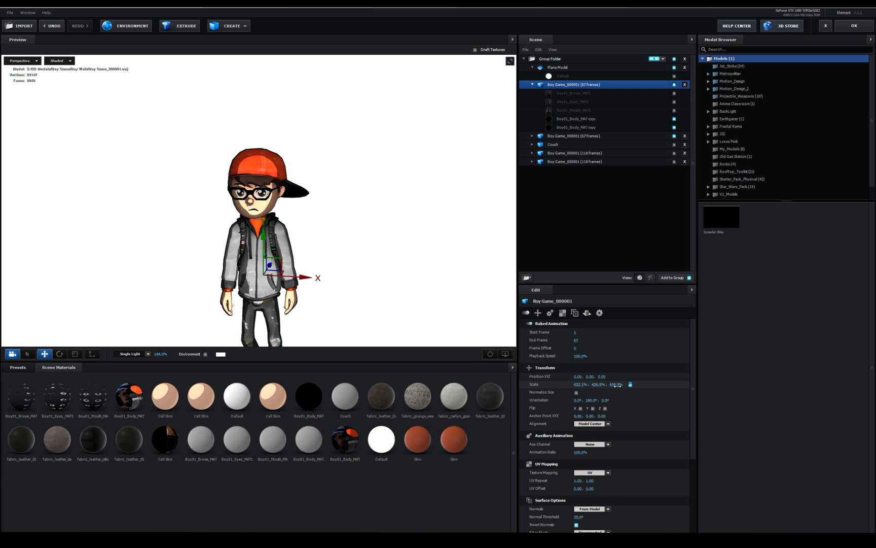
pyautogui.scroll(2, 363, 250)
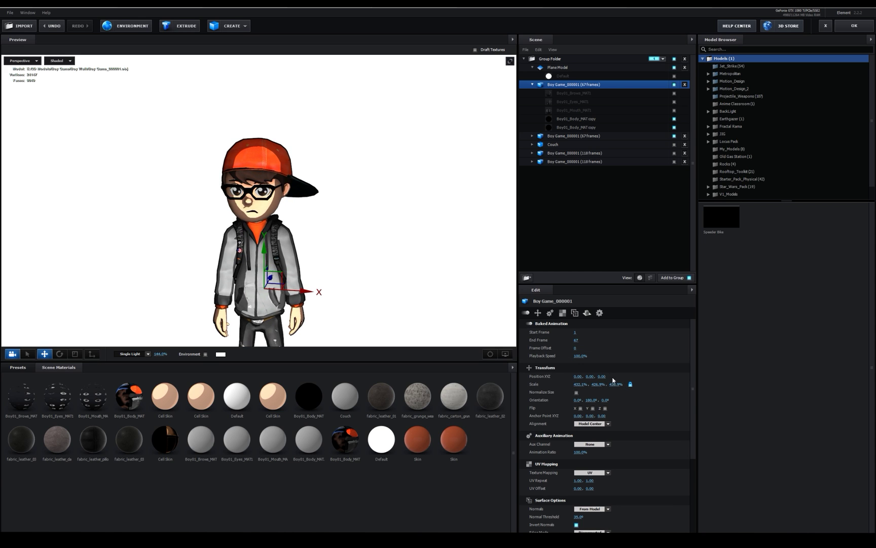
pyautogui.moveTo(615, 384)
pyautogui.mouseDown()
pyautogui.moveTo(648, 383)
pyautogui.moveTo(616, 385)
pyautogui.mouseUp()
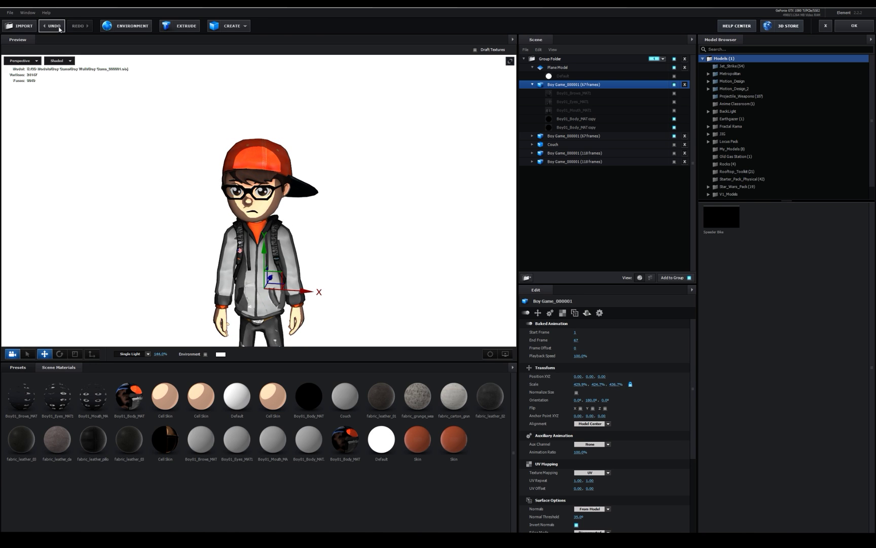
pyautogui.moveTo(222, 132); pyautogui.dragTo(283, 185)
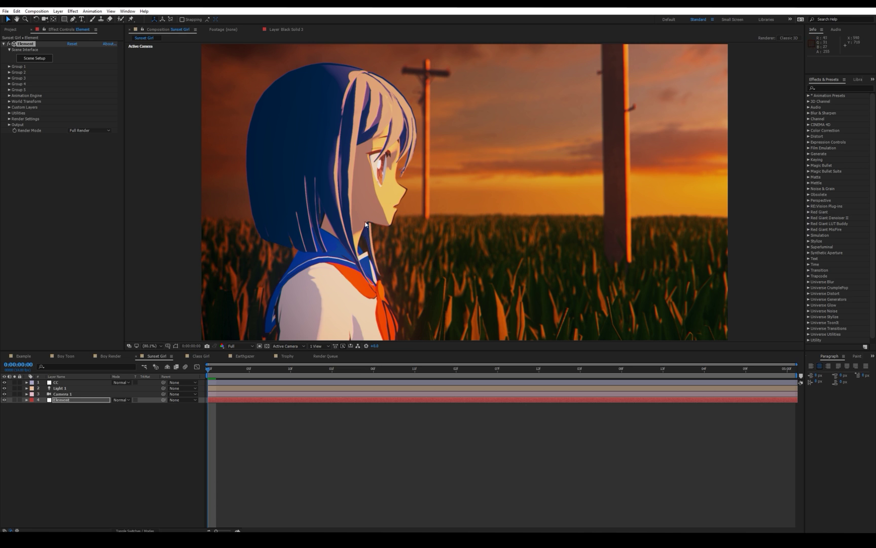
# - Open the Element scene of the Sunset Girl composition and collapse the first cocona model's material list
pyautogui.click(40, 60)
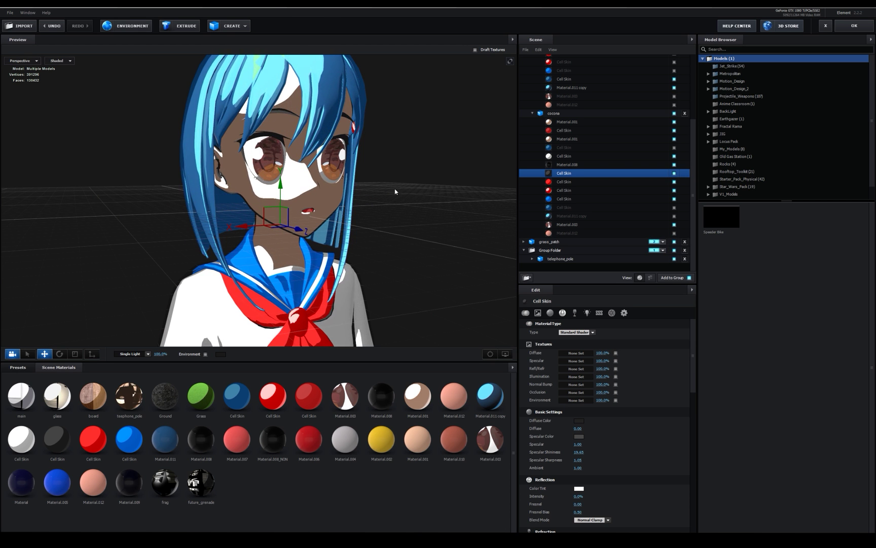
pyautogui.moveTo(362, 199); pyautogui.dragTo(400, 192)
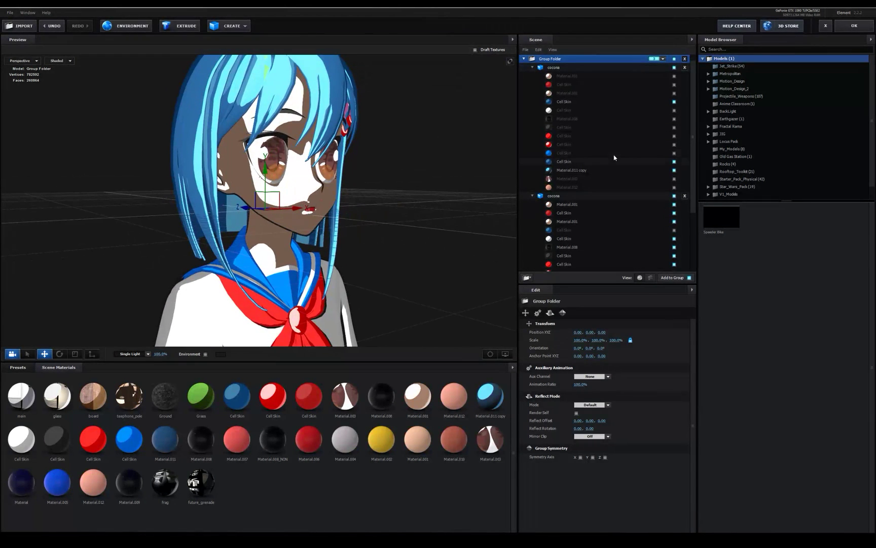
pyautogui.click(533, 68)
pyautogui.moveTo(258, 219)
pyautogui.mouseDown()
pyautogui.moveTo(360, 224)
pyautogui.moveTo(336, 215)
pyautogui.moveTo(369, 188)
pyautogui.moveTo(339, 184)
pyautogui.moveTo(348, 183)
pyautogui.moveTo(476, 213)
pyautogui.moveTo(427, 211)
pyautogui.moveTo(458, 211)
pyautogui.mouseUp()
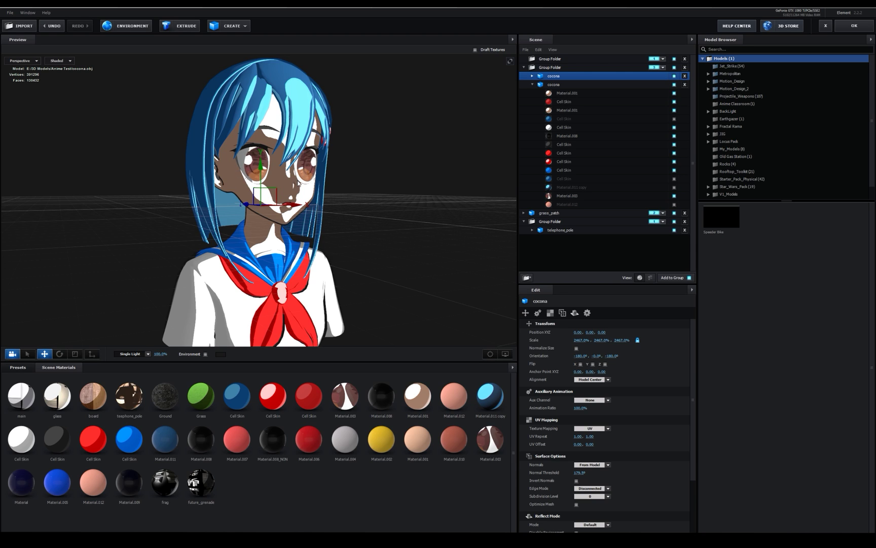
# - Examine the cel shading on the girl's face, hair and uniform from several angles, and return to the composition
pyautogui.scroll(3, 298, 183)
pyautogui.moveTo(298, 182)
pyautogui.mouseDown()
pyautogui.moveTo(330, 202)
pyautogui.moveTo(438, 171)
pyautogui.moveTo(428, 109)
pyautogui.mouseUp()
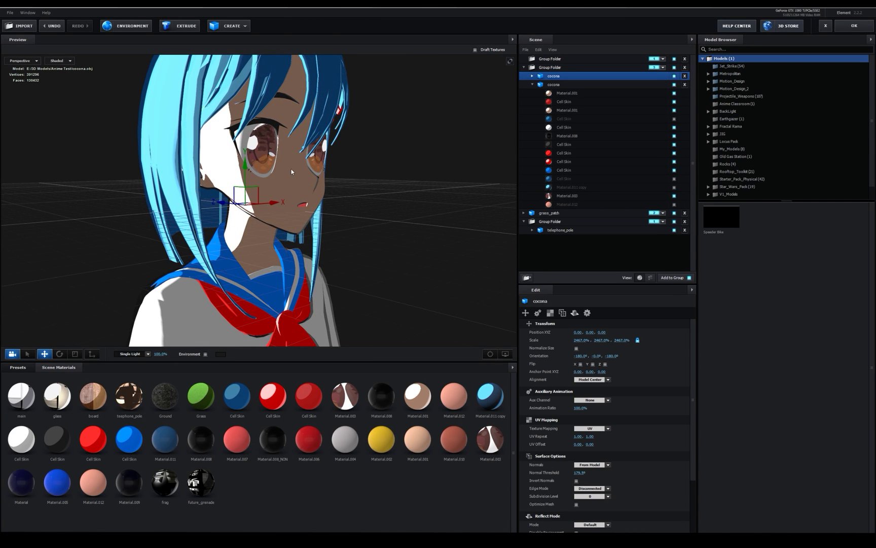
pyautogui.moveTo(291, 172)
pyautogui.mouseDown()
pyautogui.moveTo(511, 135)
pyautogui.moveTo(427, 164)
pyautogui.moveTo(332, 288)
pyautogui.mouseUp()
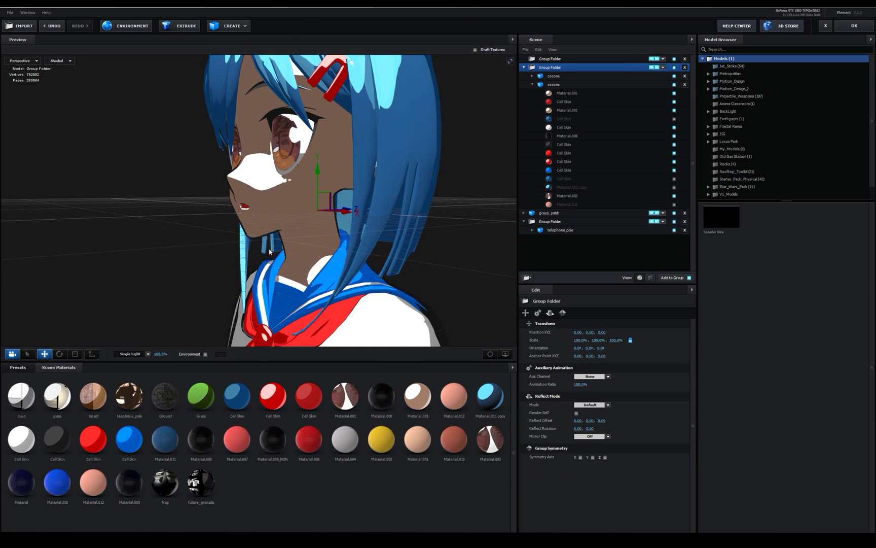
pyautogui.rightClick(280, 146)
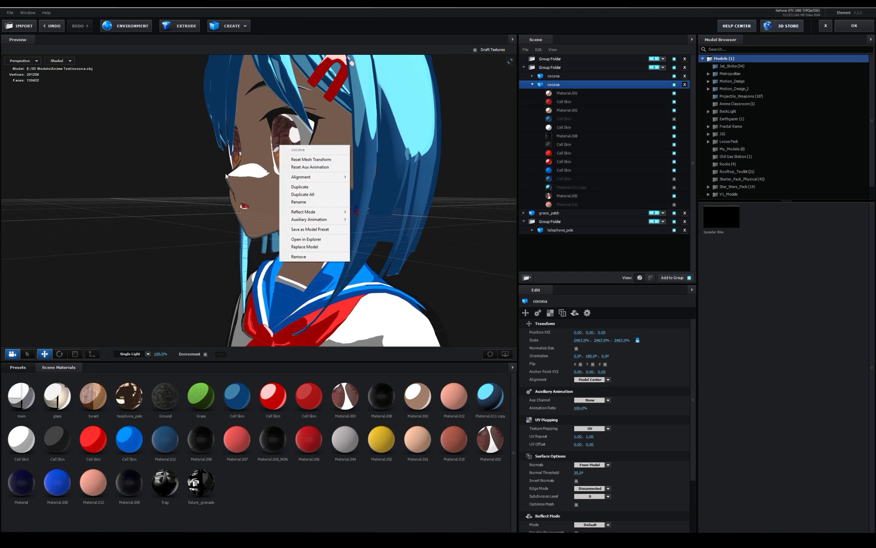
pyautogui.moveTo(235, 174); pyautogui.dragTo(279, 201)
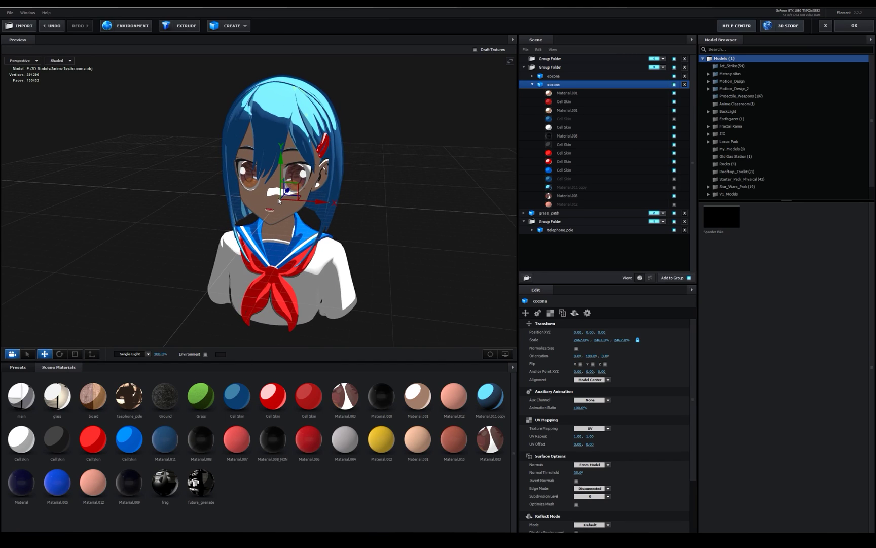
pyautogui.moveTo(336, 253); pyautogui.dragTo(439, 160)
pyautogui.click(854, 26)
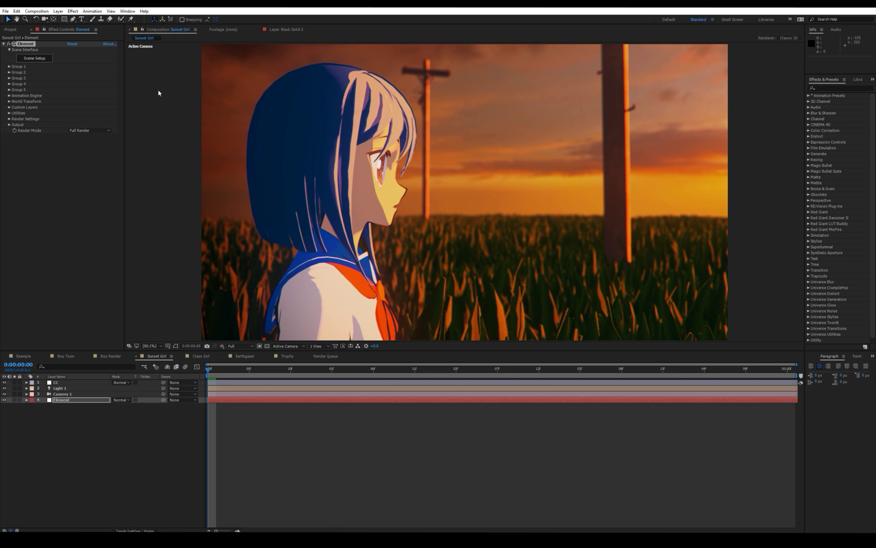
# - Reopen the Sunset Girl Element scene and examine the blades of the grass_patch model up close
pyautogui.click(40, 61)
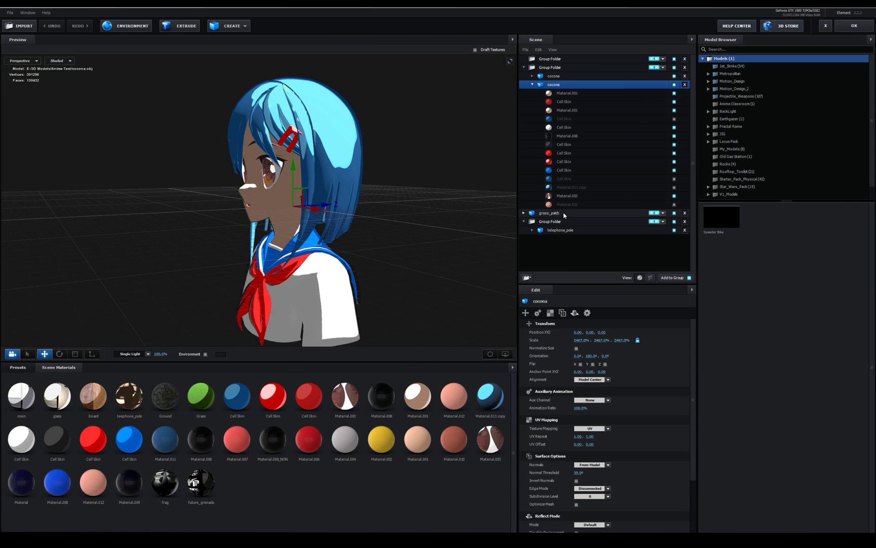
pyautogui.click(563, 213)
pyautogui.moveTo(354, 213)
pyautogui.mouseDown()
pyautogui.moveTo(414, 212)
pyautogui.moveTo(369, 213)
pyautogui.mouseUp()
pyautogui.moveTo(369, 213); pyautogui.dragTo(433, 223, button='right')
pyautogui.moveTo(419, 222); pyautogui.dragTo(178, 176)
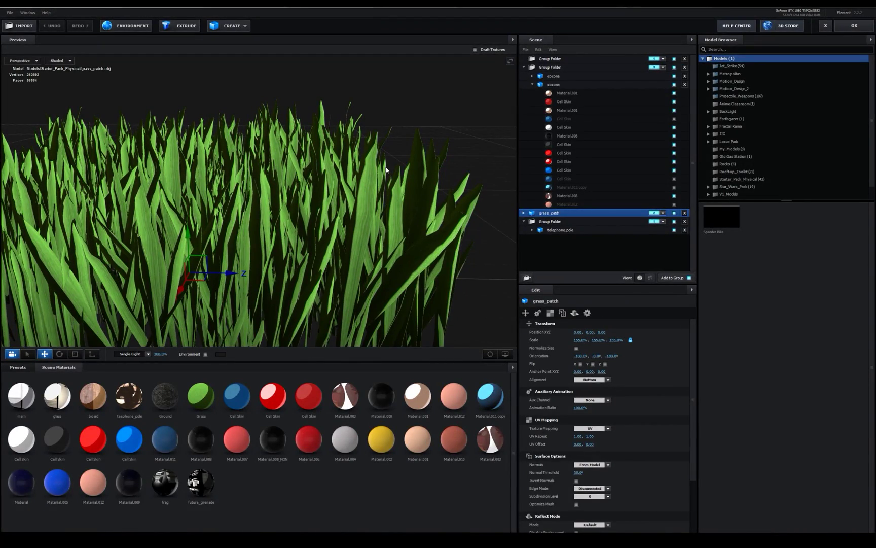
pyautogui.rightClick(402, 190)
pyautogui.click(297, 225)
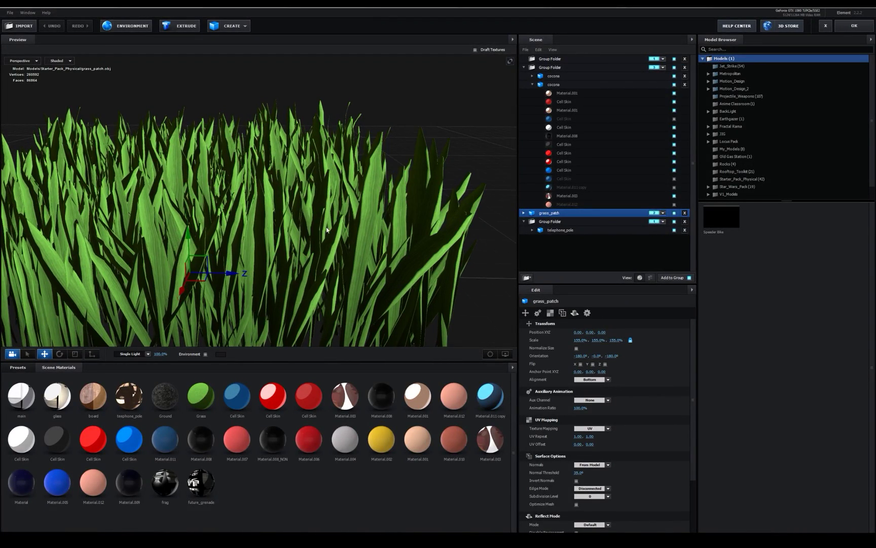
pyautogui.moveTo(297, 226); pyautogui.dragTo(363, 228, button='right')
pyautogui.moveTo(363, 228); pyautogui.dragTo(319, 210, button='middle')
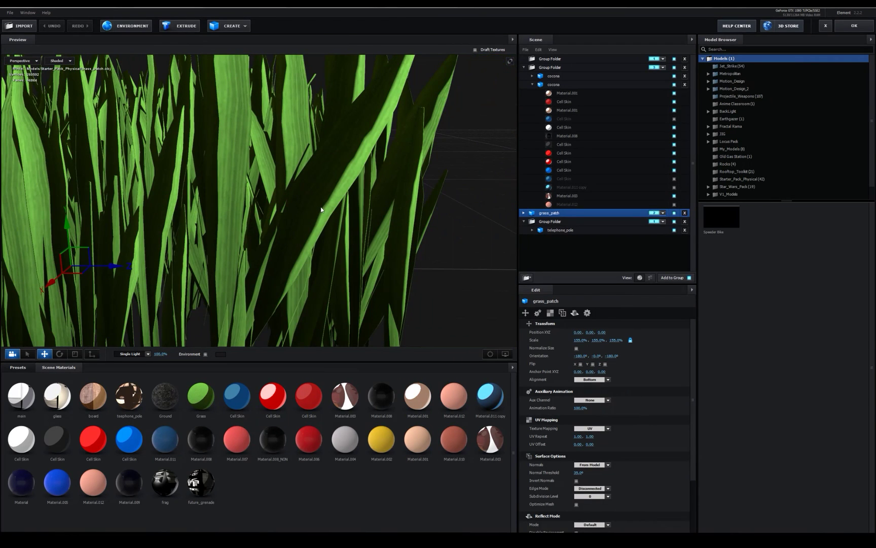
pyautogui.scroll(-3, 327, 201)
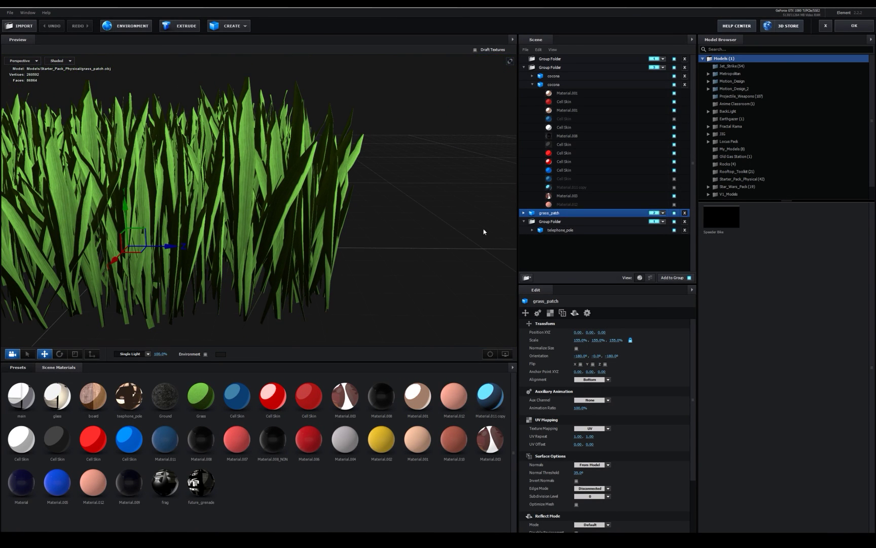
# - Examine the crossarms and wood shading of the telephone_pole model from several angles
pyautogui.click(570, 229)
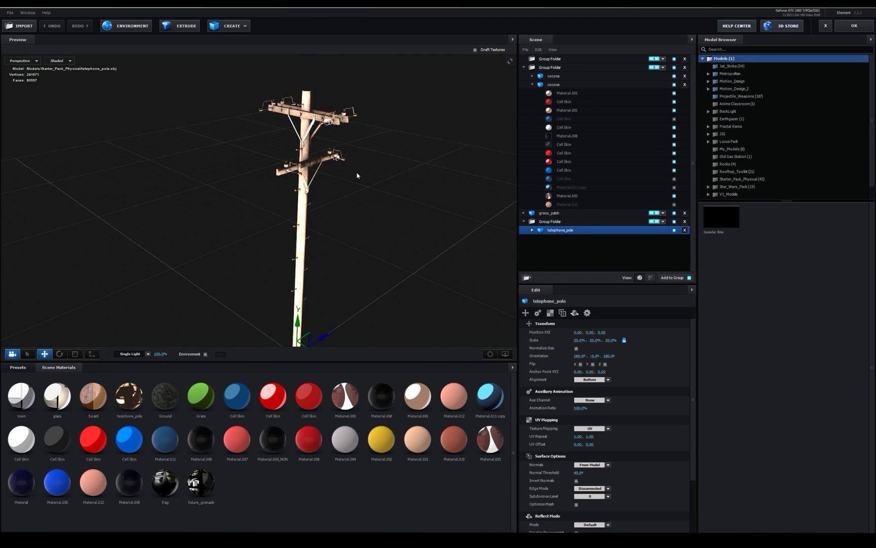
pyautogui.moveTo(385, 158); pyautogui.dragTo(355, 190, button='middle')
pyautogui.scroll(3, 356, 190)
pyautogui.moveTo(356, 189); pyautogui.dragTo(391, 170)
pyautogui.moveTo(391, 170); pyautogui.dragTo(365, 233, button='middle')
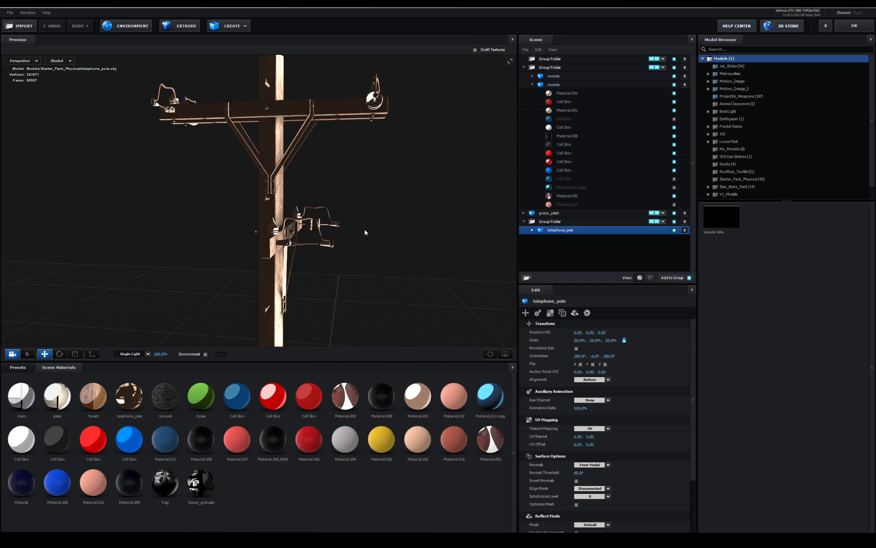
pyautogui.moveTo(365, 233); pyautogui.dragTo(231, 203)
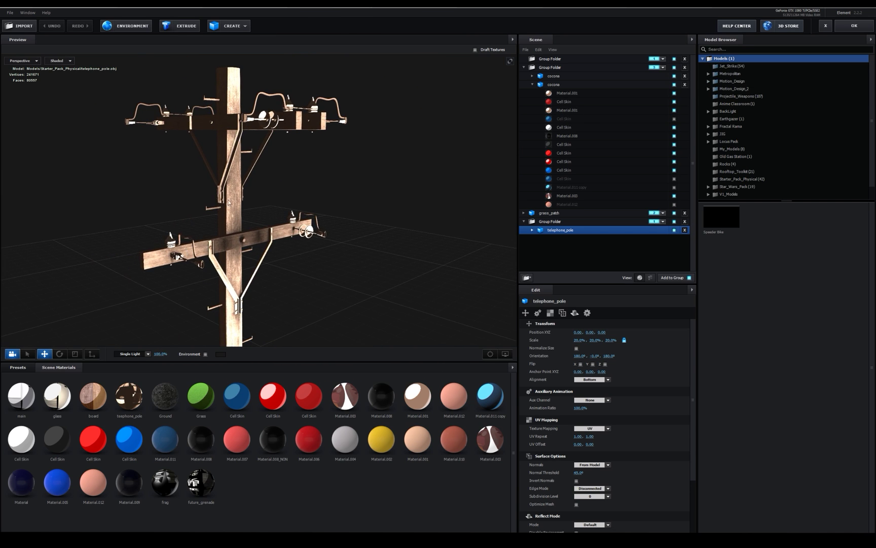
pyautogui.moveTo(239, 176); pyautogui.dragTo(317, 204, button='right')
pyautogui.moveTo(317, 204); pyautogui.dragTo(337, 159, button='middle')
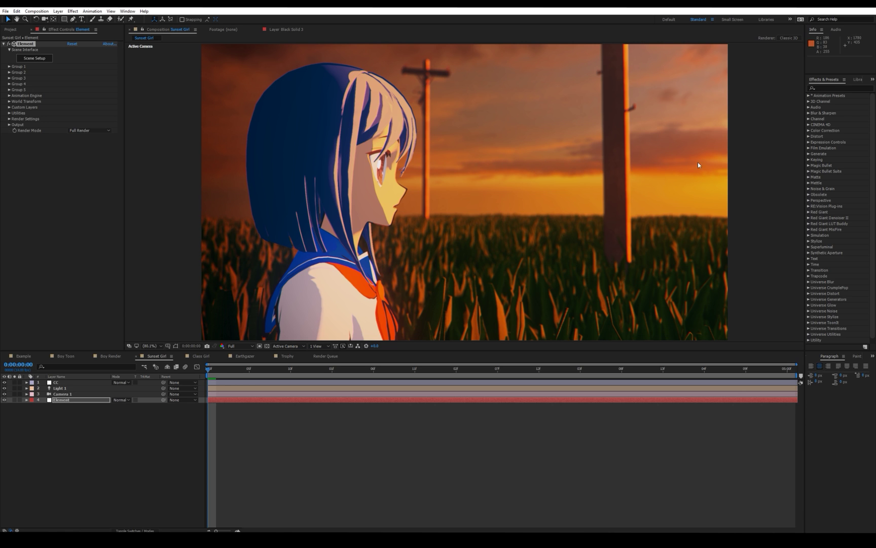
# - Open the Class Girl composition and examine the girl's face and uniform up close
pyautogui.click(201, 356)
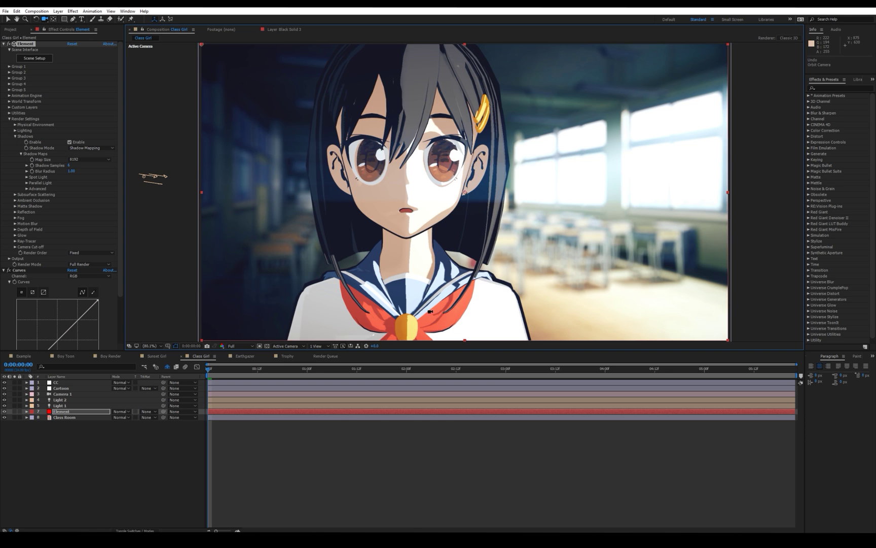
pyautogui.press('v')
pyautogui.scroll(2, 415, 223)
pyautogui.moveTo(384, 310); pyautogui.dragTo(519, 156, button='middle')
pyautogui.scroll(1, 414, 224)
pyautogui.scroll(-2, 519, 156)
pyautogui.moveTo(436, 196); pyautogui.dragTo(442, 209, button='middle')
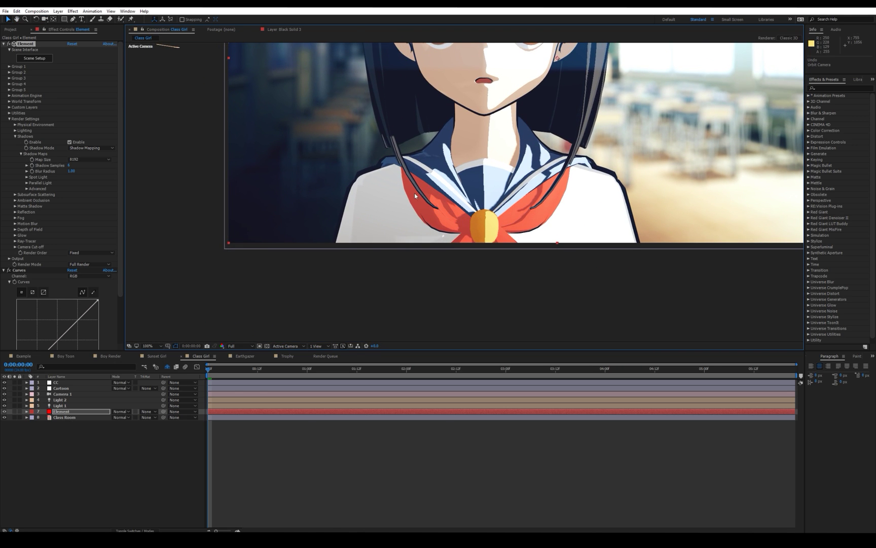
# - Inspect the shading and shadows on the girl's red scarf and collar at 200% magnification
pyautogui.moveTo(468, 218); pyautogui.dragTo(459, 230)
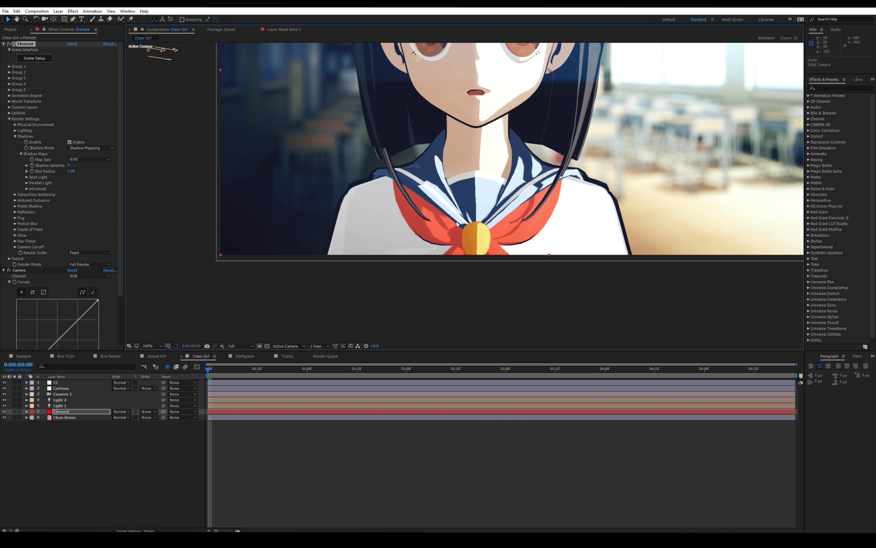
pyautogui.moveTo(456, 221); pyautogui.dragTo(424, 268, button='middle')
pyautogui.moveTo(442, 94); pyautogui.dragTo(426, 197)
pyautogui.press('v')
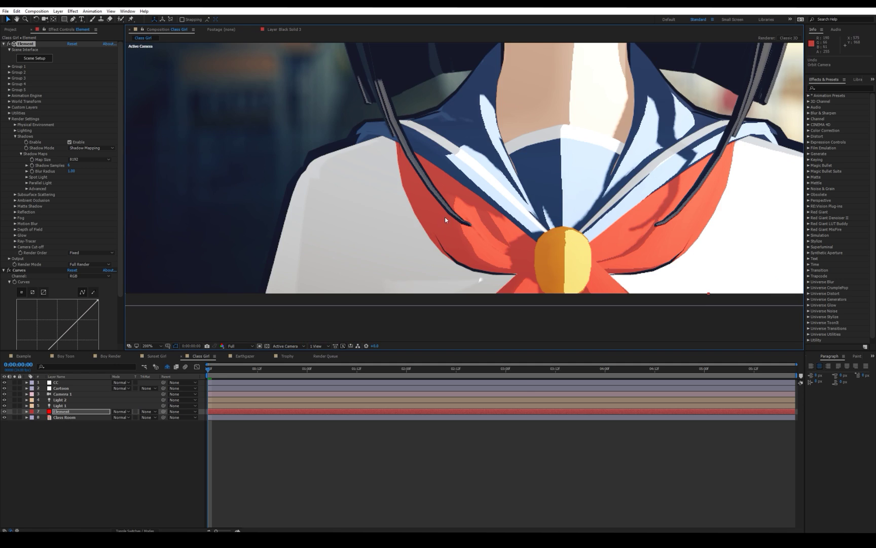
pyautogui.moveTo(445, 216); pyautogui.dragTo(439, 232, button='middle')
pyautogui.rightClick(439, 232)
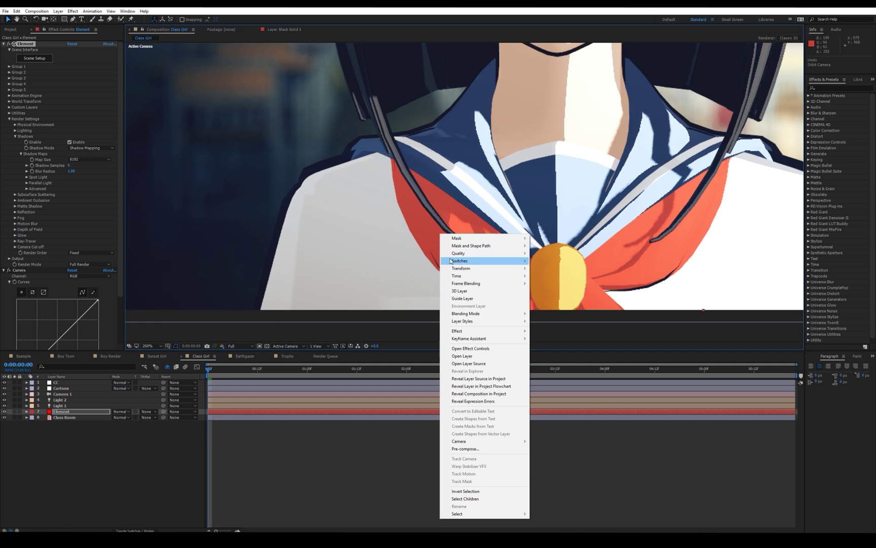
pyautogui.click(427, 233)
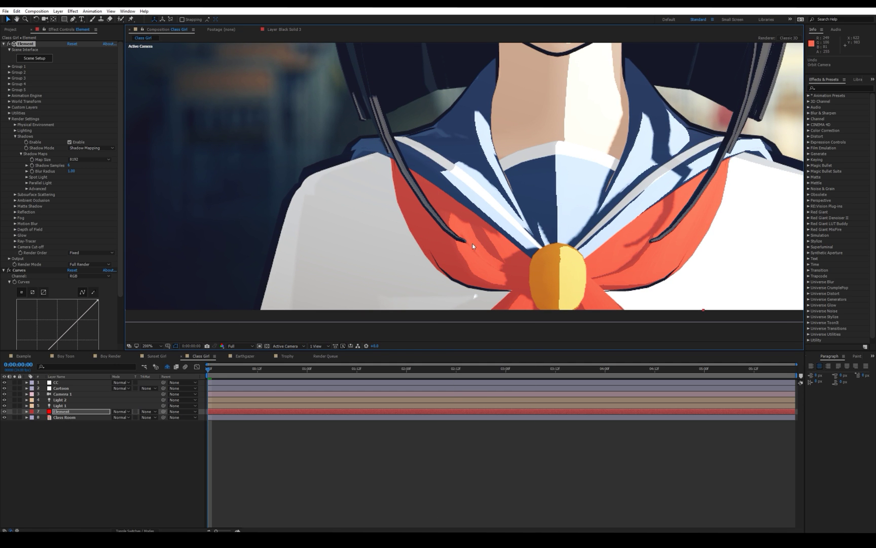
# - Open the Class Girl Element scene, select the scarf's red Cell Skin material and bring its Basic Settings into view
pyautogui.click(36, 58)
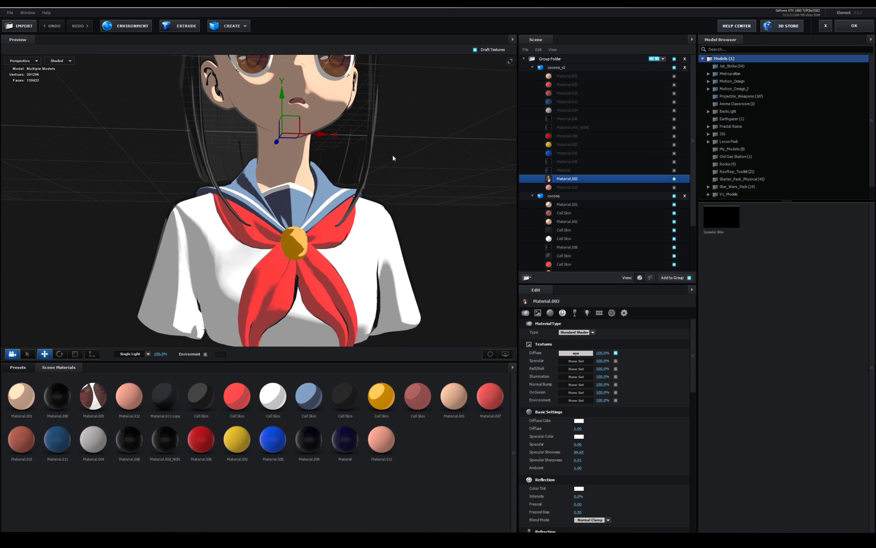
pyautogui.moveTo(393, 157); pyautogui.dragTo(300, 256)
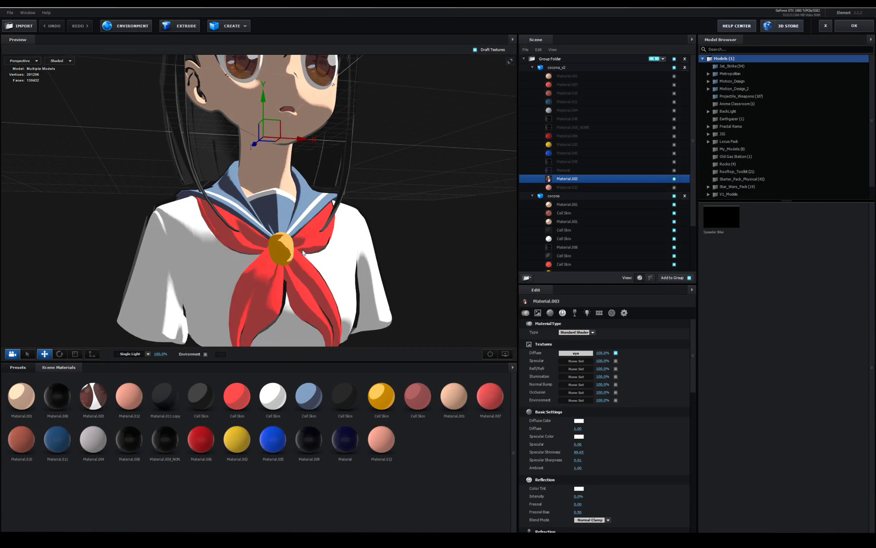
pyautogui.click(265, 278)
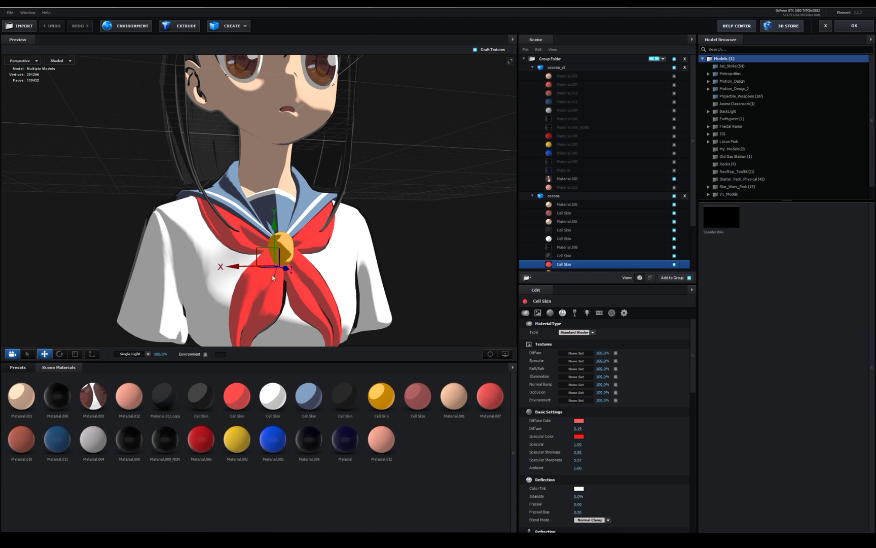
pyautogui.scroll(-5, 567, 340)
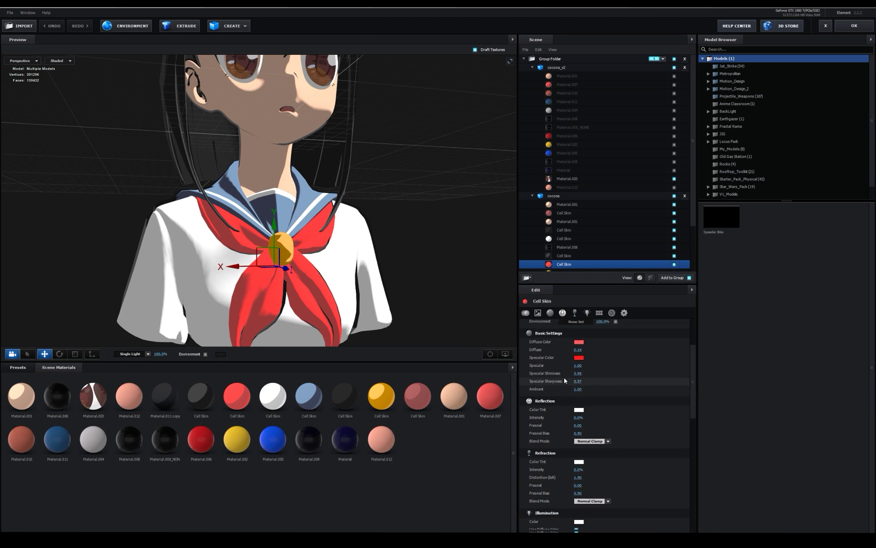
pyautogui.scroll(1, 566, 340)
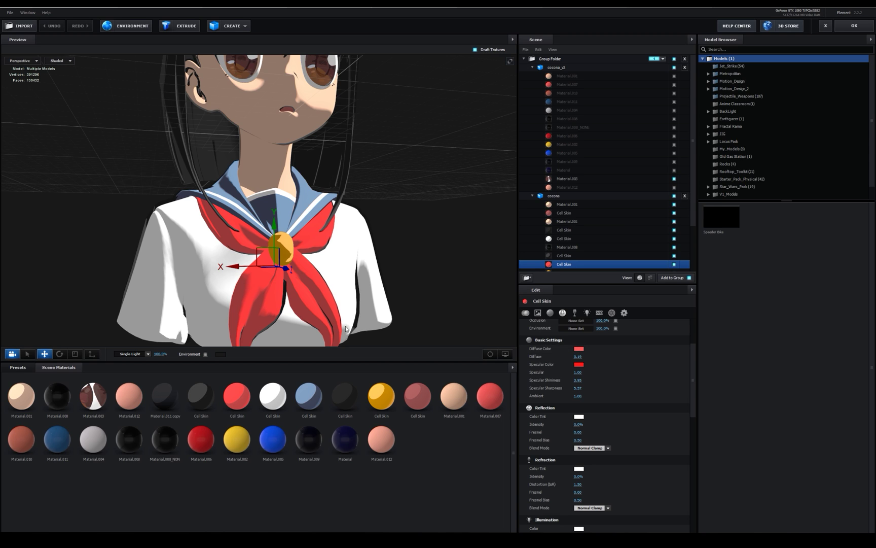
# - Try a different Diffuse Color on the scarf's red Cell Skin material
pyautogui.click(579, 349)
pyautogui.moveTo(562, 349); pyautogui.dragTo(581, 342)
pyautogui.click(636, 387)
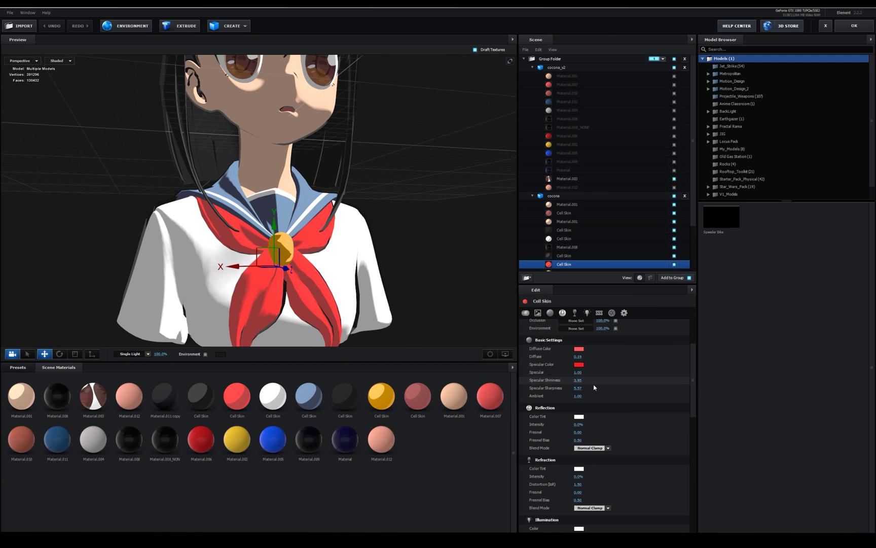
# - Try white (FFFFFF) as the Specular Color of the scarf's red Cell Skin material and cancel the change
pyautogui.click(579, 364)
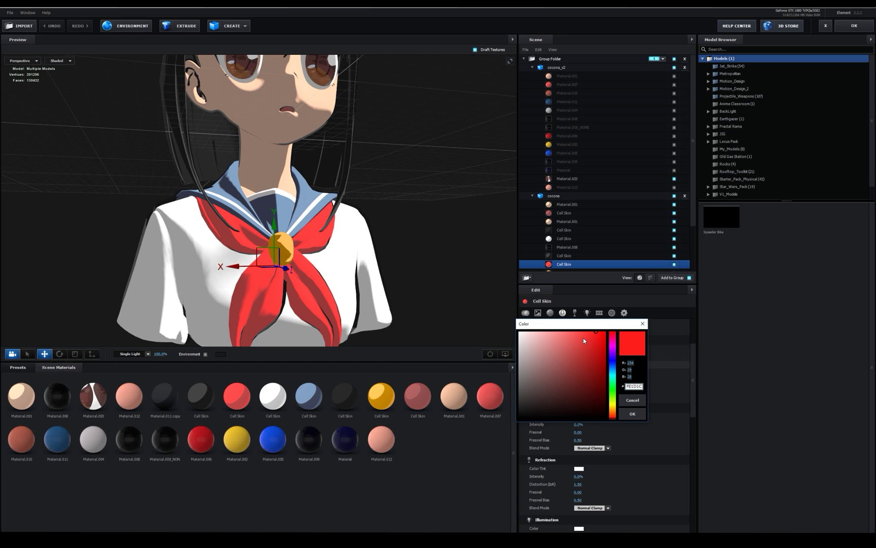
pyautogui.moveTo(595, 334); pyautogui.dragTo(466, 315)
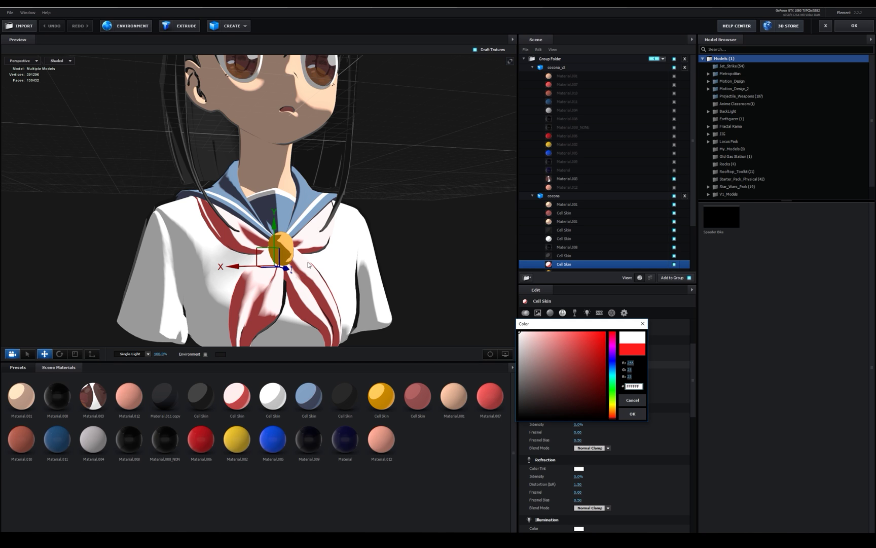
pyautogui.click(632, 399)
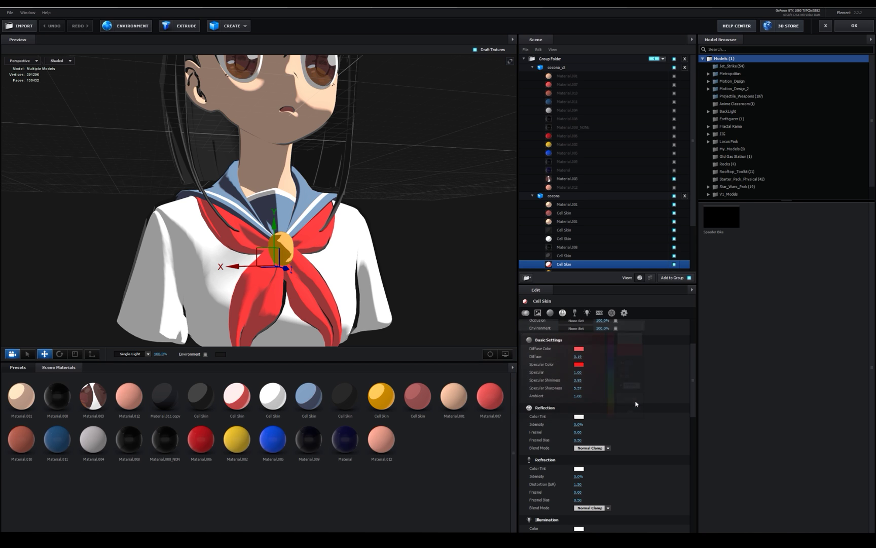
pyautogui.moveTo(290, 271); pyautogui.dragTo(332, 208)
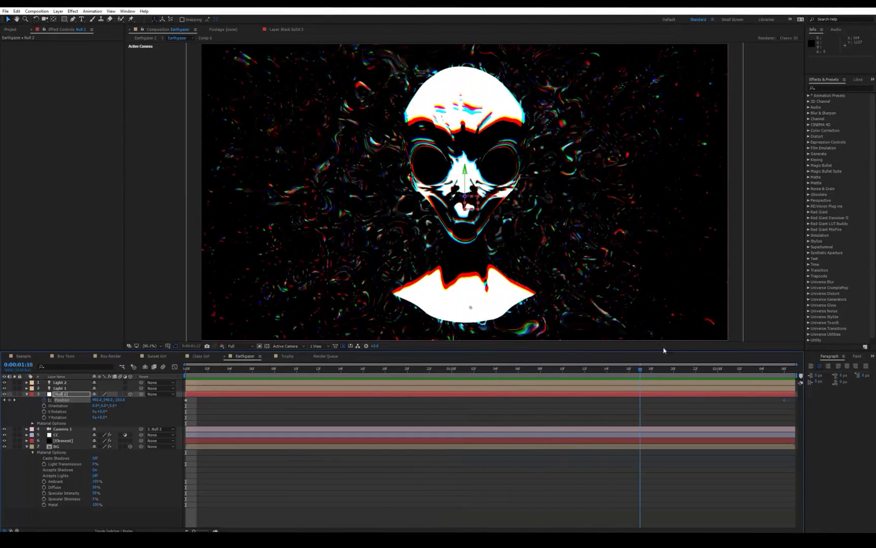
# - Play back the Earthgazer alien animation and move to 0:00:02:05
pyautogui.press('space')
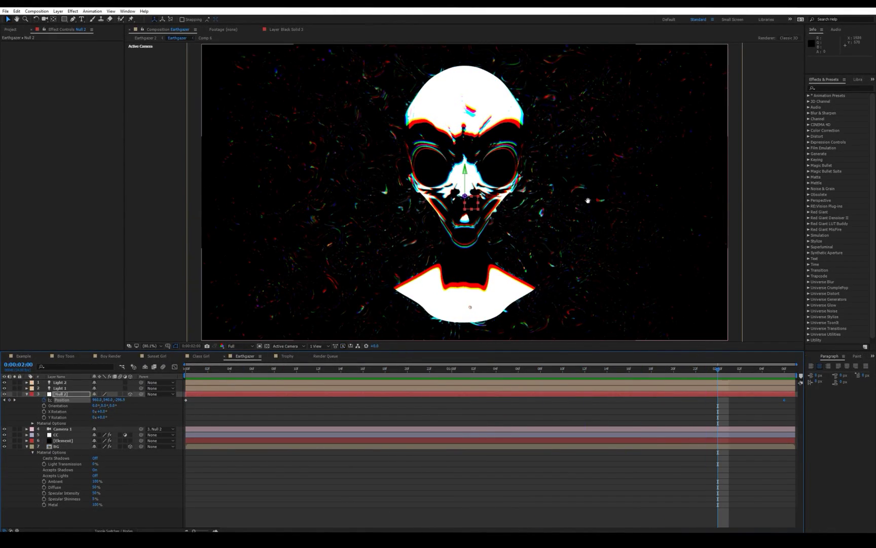
pyautogui.press('space')
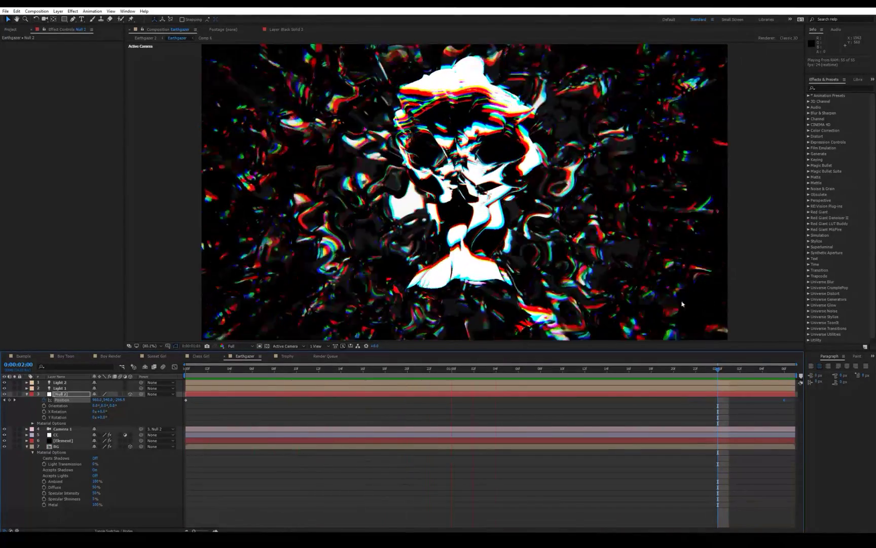
pyautogui.click(770, 373)
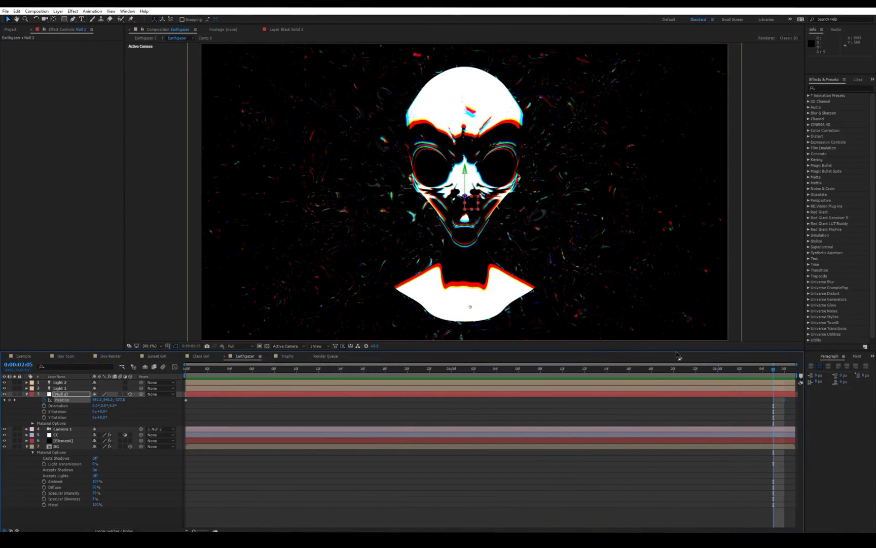
pyautogui.click(470, 487)
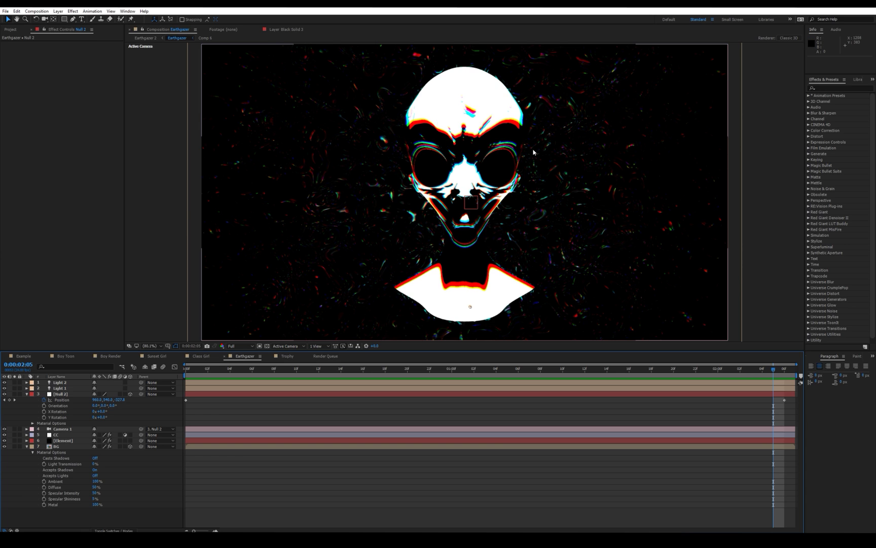
# - Select the Element layer, collapse the Null 2 properties and examine the alien head at 100% magnification
pyautogui.click(63, 440)
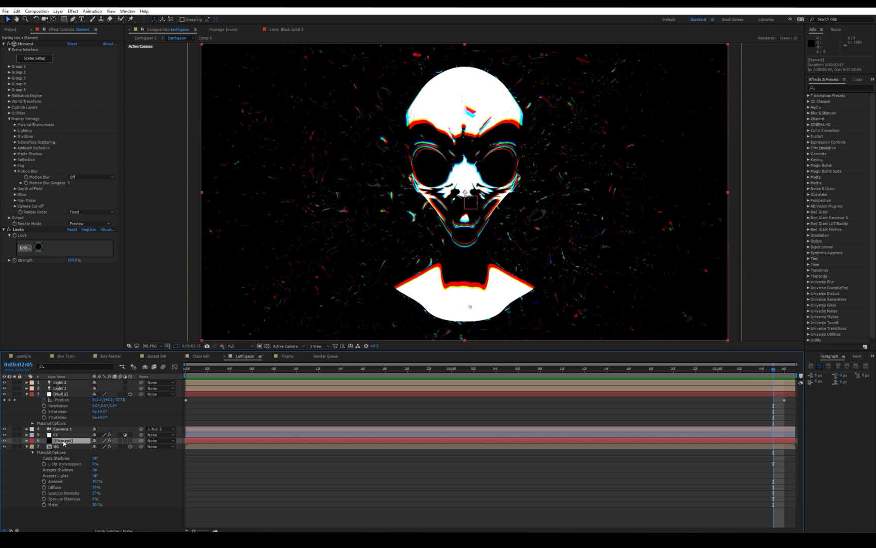
pyautogui.click(27, 395)
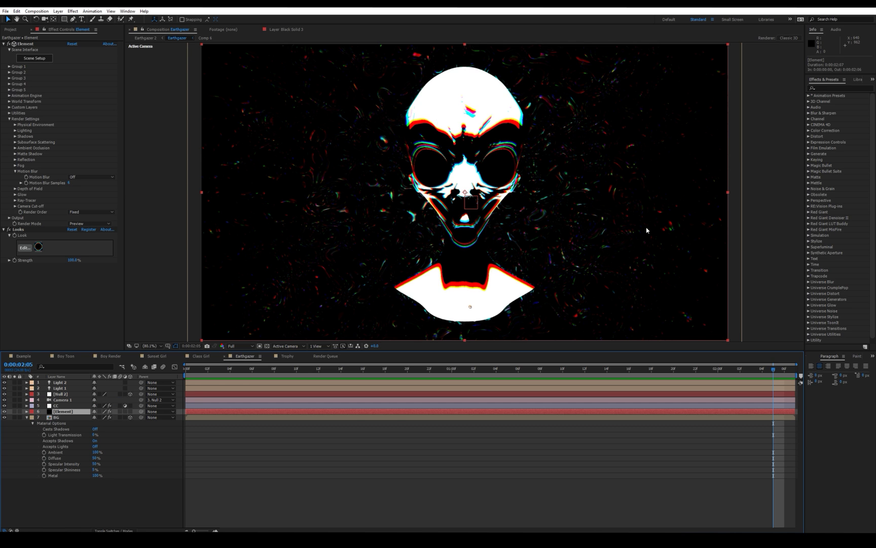
pyautogui.scroll(1, 649, 230)
pyautogui.moveTo(650, 228); pyautogui.dragTo(621, 252, button='middle')
pyautogui.press('v')
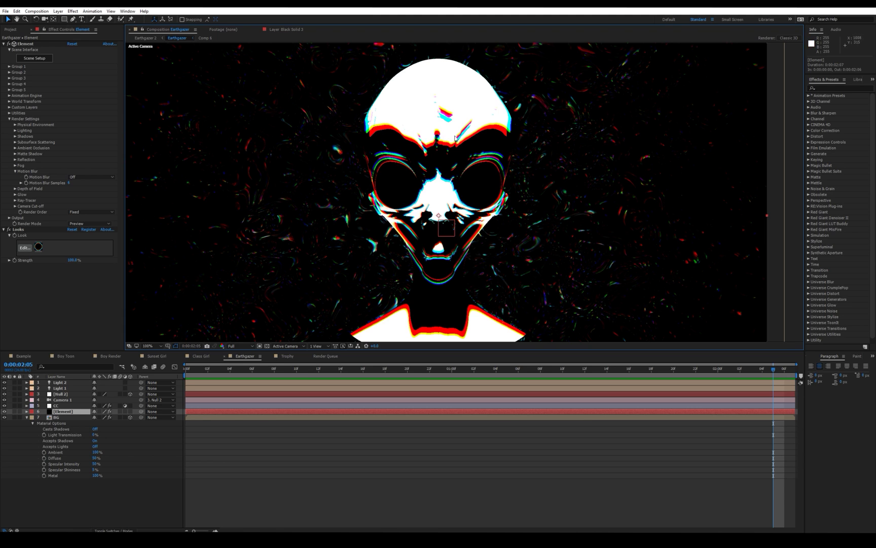
# - Hide the CC and BG layers and turn off the Looks effect on the Element layer
pyautogui.click(4, 406)
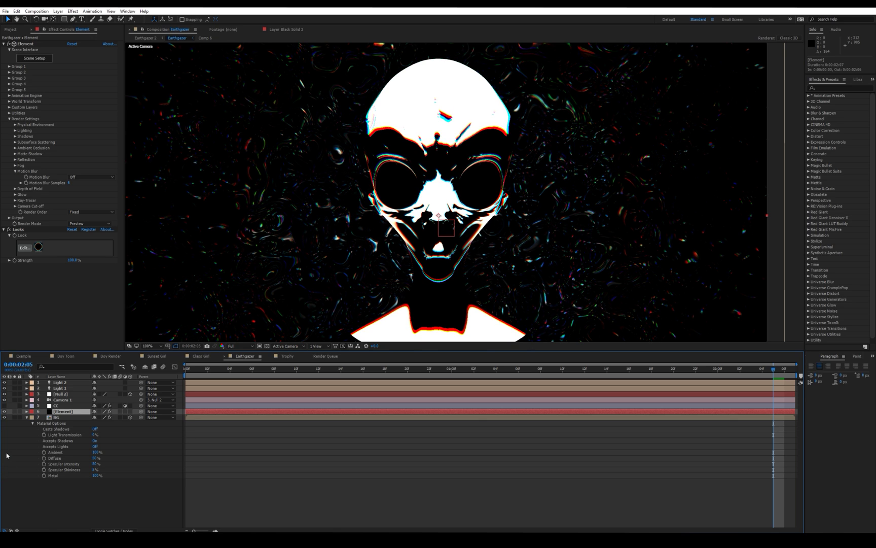
pyautogui.click(4, 417)
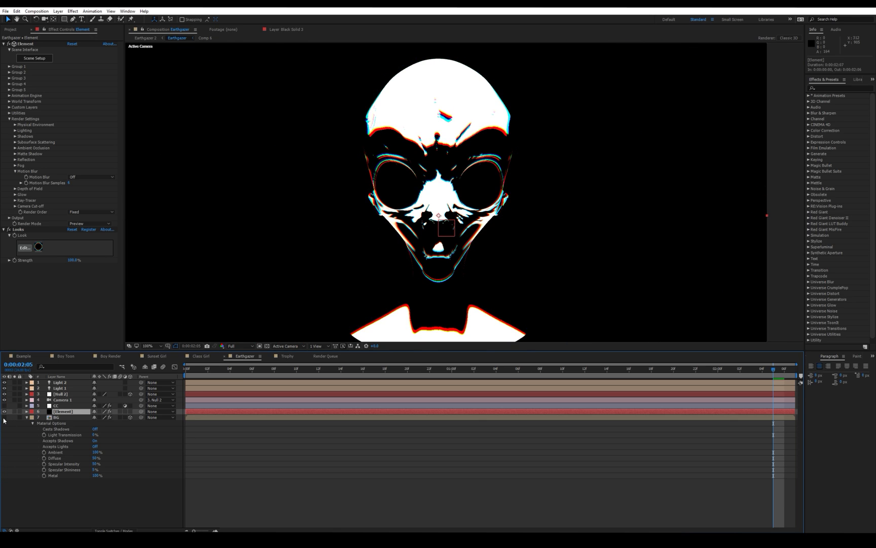
pyautogui.click(59, 406)
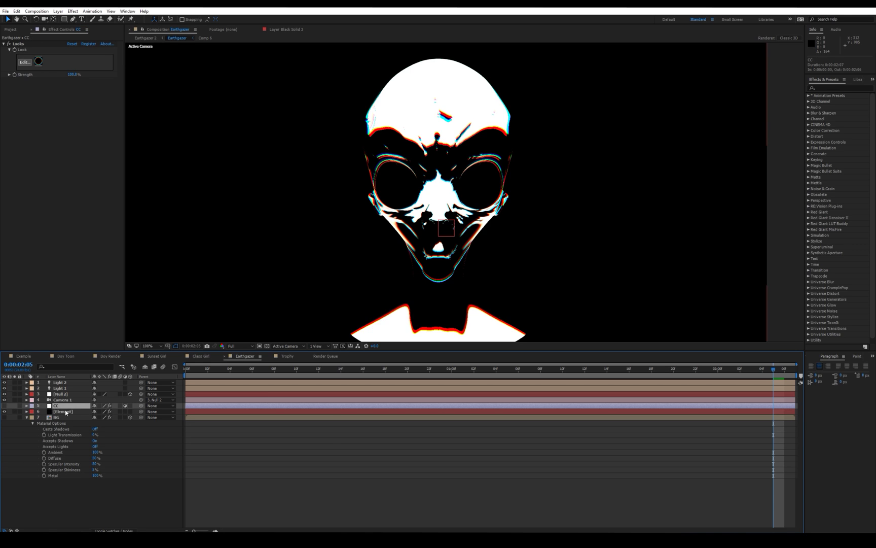
pyautogui.click(64, 412)
pyautogui.click(8, 229)
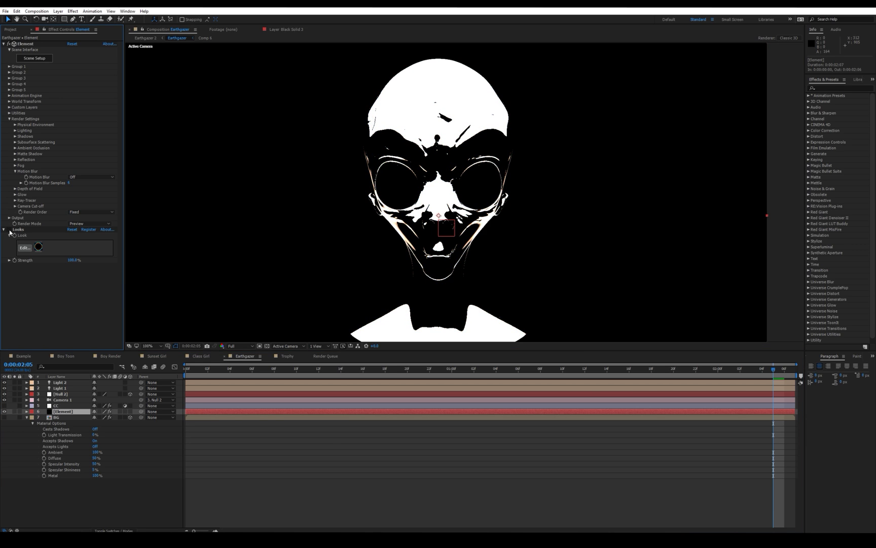
# - Fit the composition in the viewer, play the stripped-down alien head animation from the start and move to 0:00:01:23
pyautogui.click(161, 345)
pyautogui.click(150, 365)
pyautogui.press('Home')
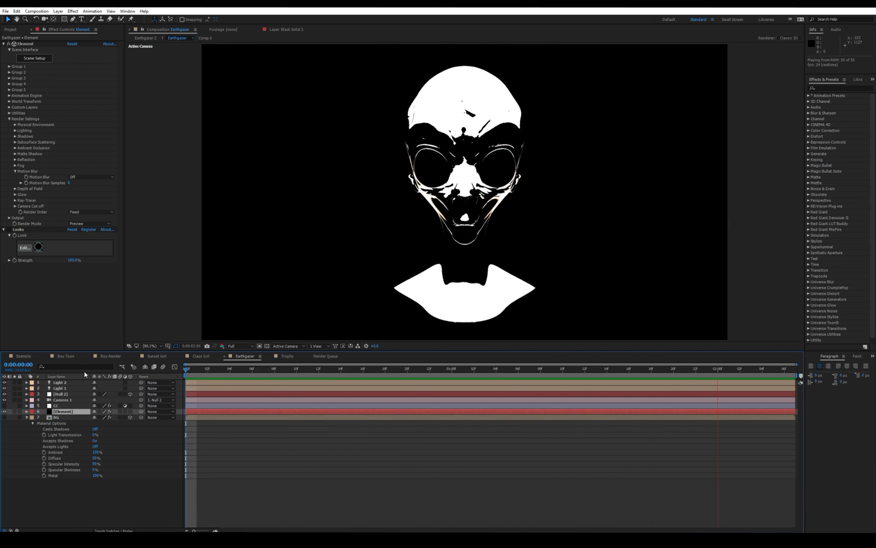
pyautogui.press('space')
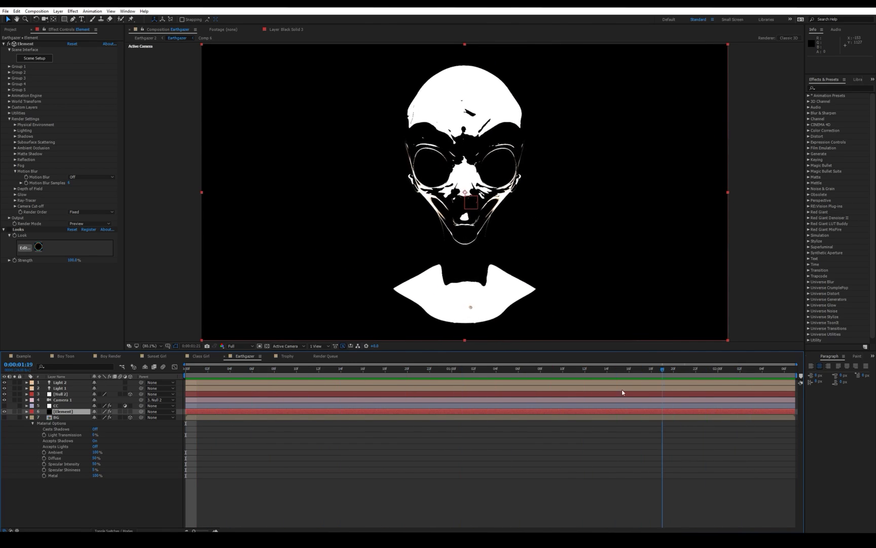
pyautogui.moveTo(622, 392); pyautogui.dragTo(707, 385)
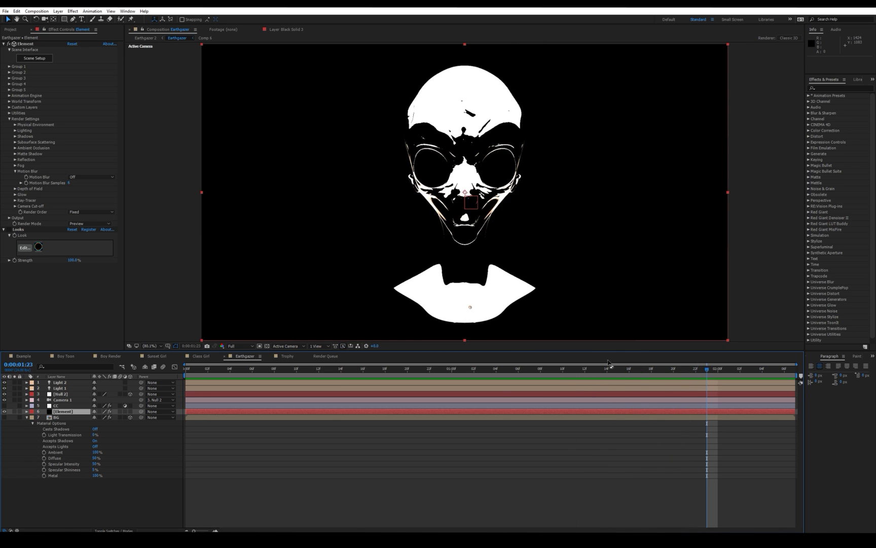
# - Open Group 1's Deform settings, try different Bend values on the alien head and undo the changes
pyautogui.click(9, 66)
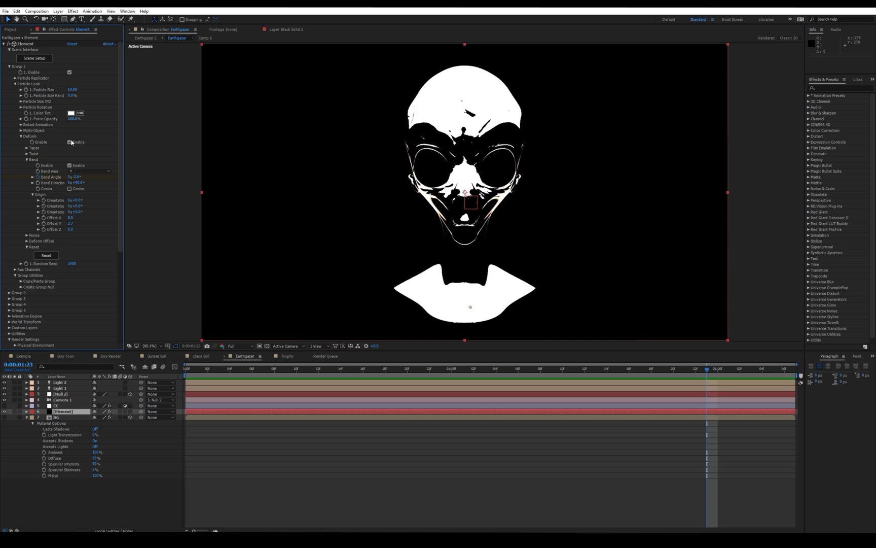
pyautogui.moveTo(75, 177); pyautogui.dragTo(113, 186)
pyautogui.hotkey('ctrl', 'z')
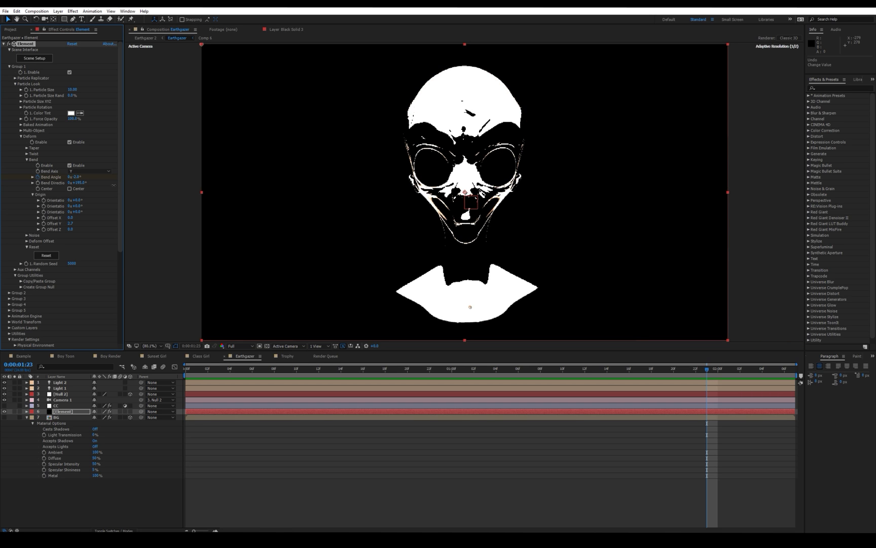
pyautogui.hotkey('ctrl', 'z')
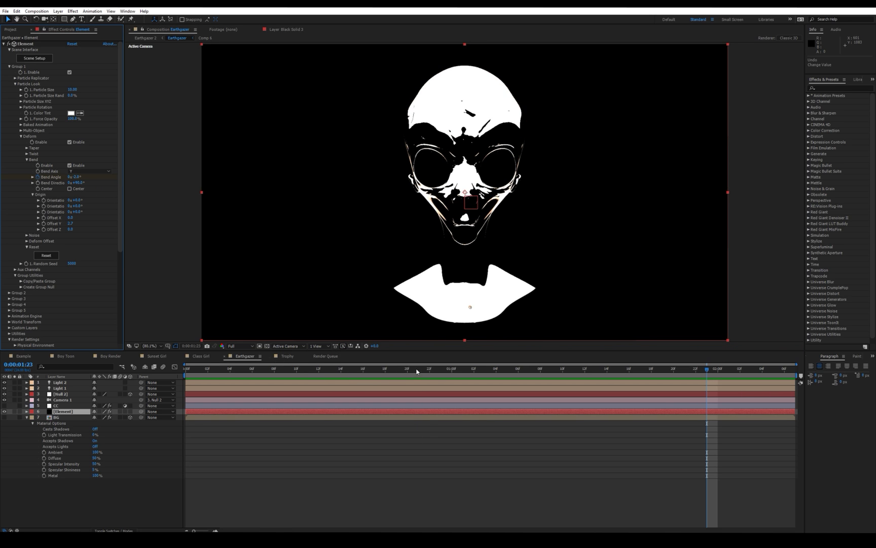
# - Open Group 1's Twist settings, try a different Twist X value at 0:00:01:13 and undo it
pyautogui.moveTo(417, 369); pyautogui.dragTo(462, 370)
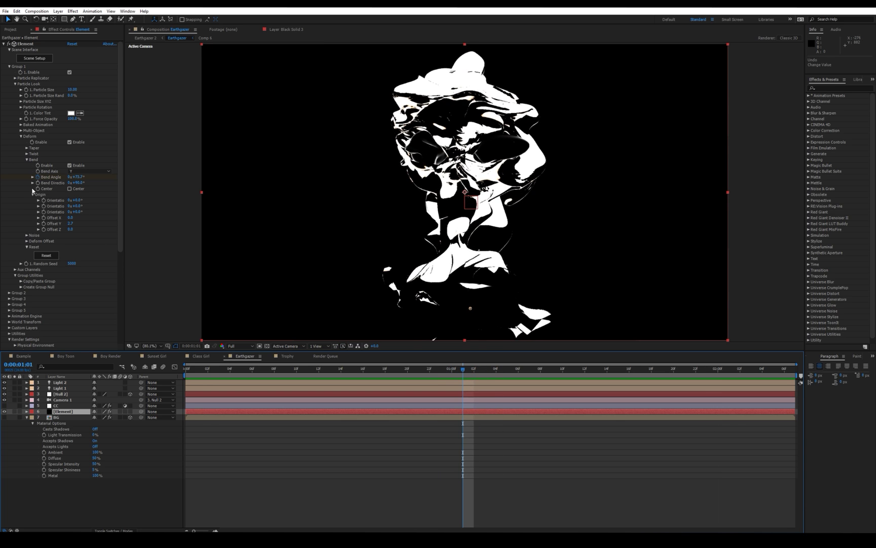
pyautogui.click(27, 159)
pyautogui.click(27, 154)
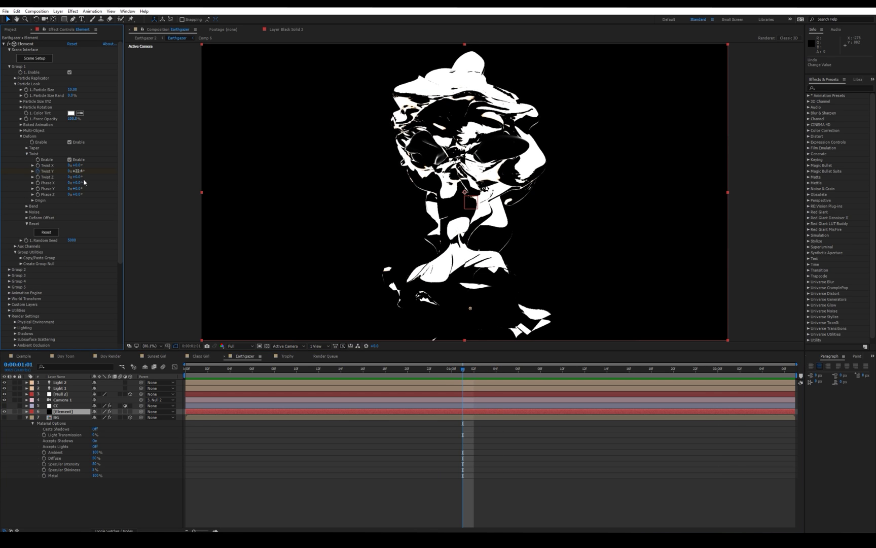
pyautogui.click(76, 165)
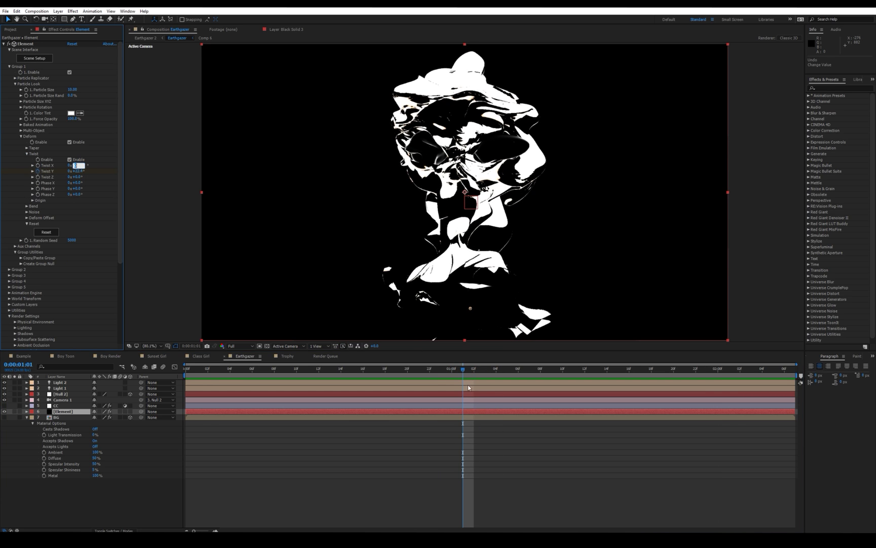
pyautogui.click(596, 375)
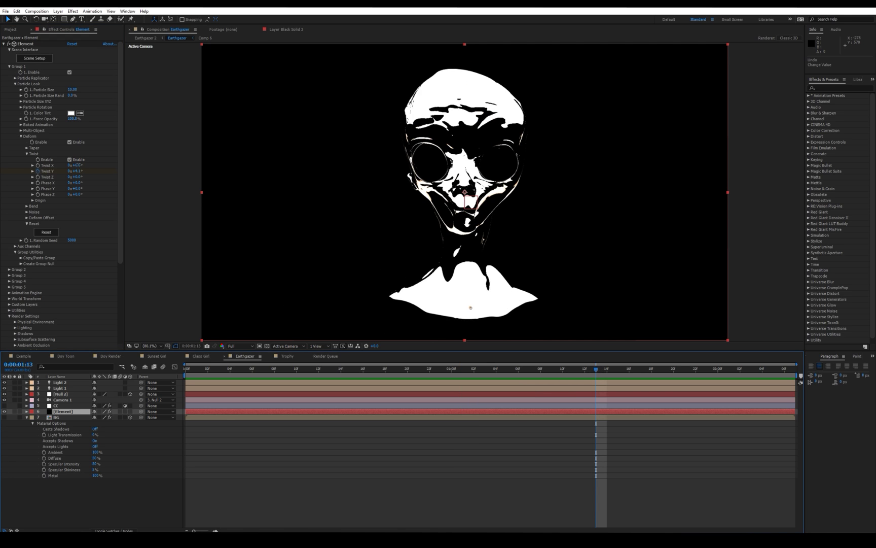
pyautogui.moveTo(78, 165); pyautogui.dragTo(141, 164)
pyautogui.hotkey('ctrl', 'z')
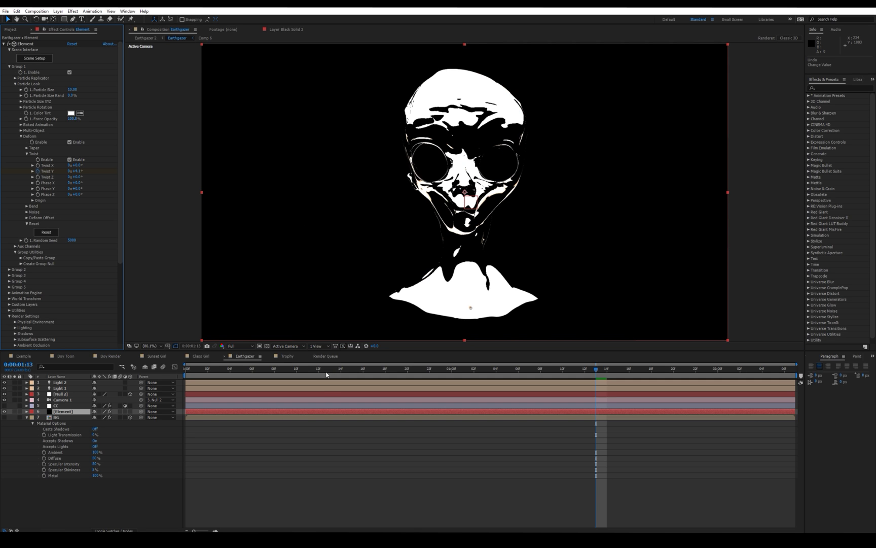
# - Play back the alien animation and inspect the eyes and cel shading of the Alien Head UV model in its Element scene
pyautogui.press('space')
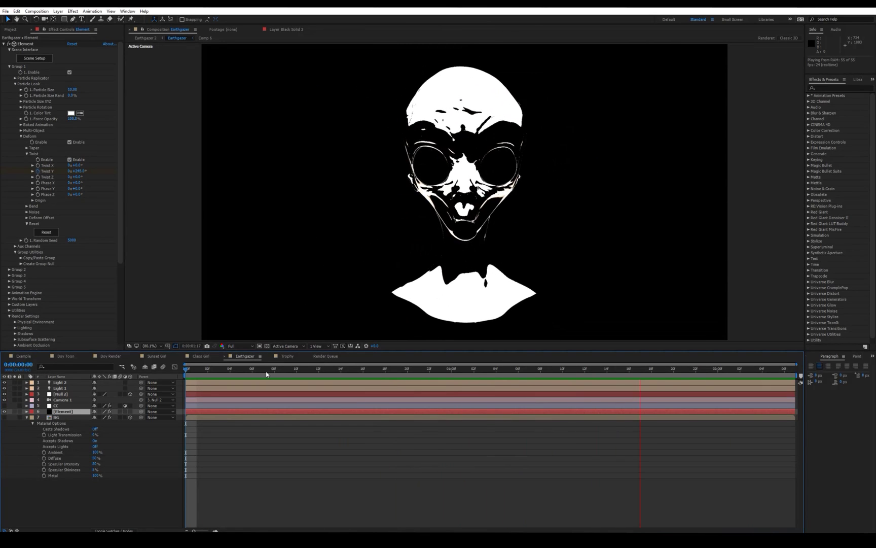
pyautogui.press('space')
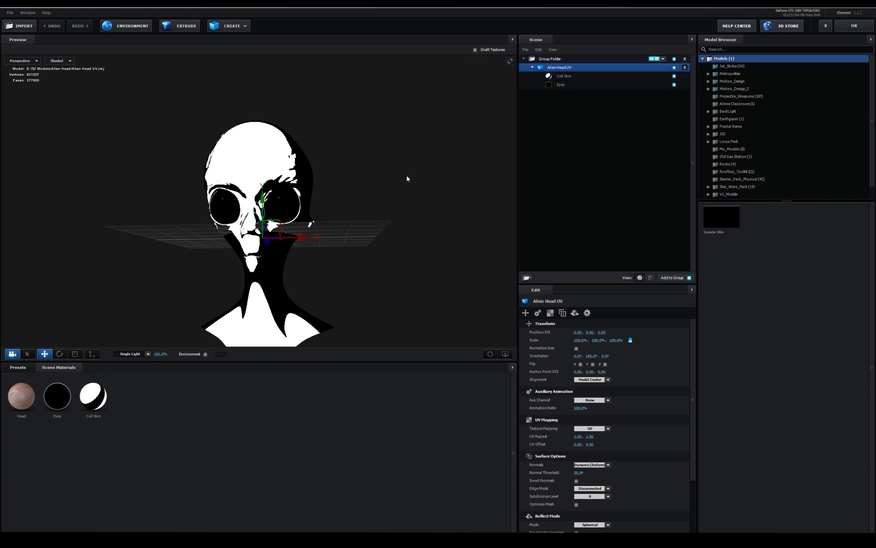
pyautogui.scroll(5, 346, 189)
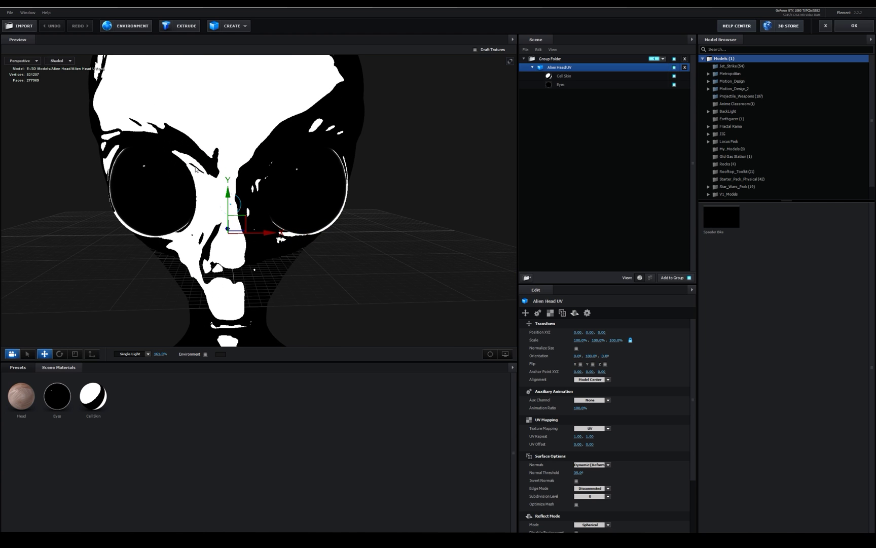
pyautogui.scroll(4, 196, 169)
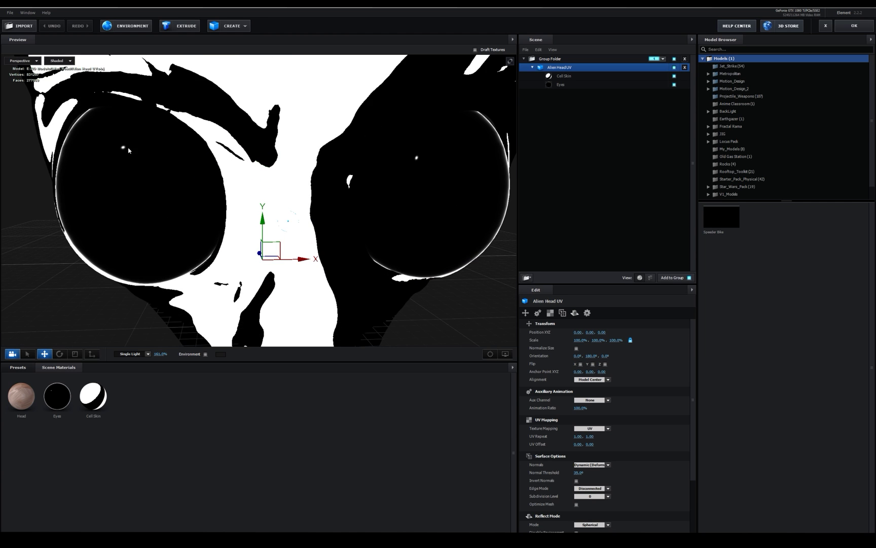
pyautogui.moveTo(162, 149); pyautogui.dragTo(198, 140)
pyautogui.scroll(-5, 381, 177)
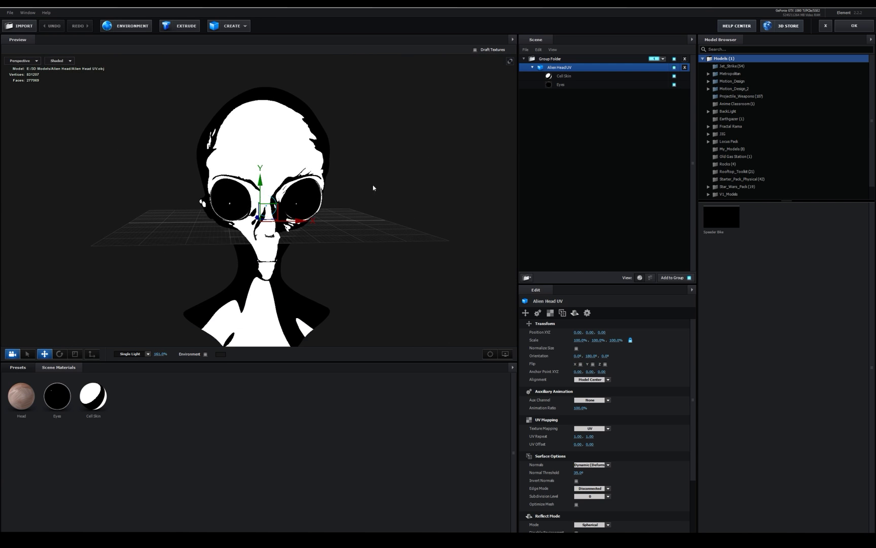
pyautogui.moveTo(374, 187); pyautogui.dragTo(374, 164)
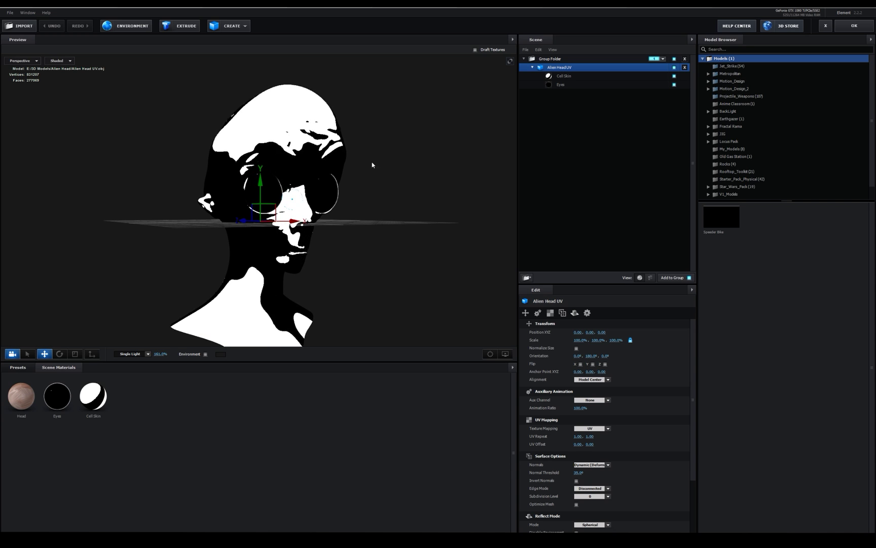
pyautogui.moveTo(382, 154); pyautogui.dragTo(372, 178)
# - Try the alien head's Cell Skin material without its cel-shaded settings, examine the smooth model and undo the change
pyautogui.rightClick(307, 128)
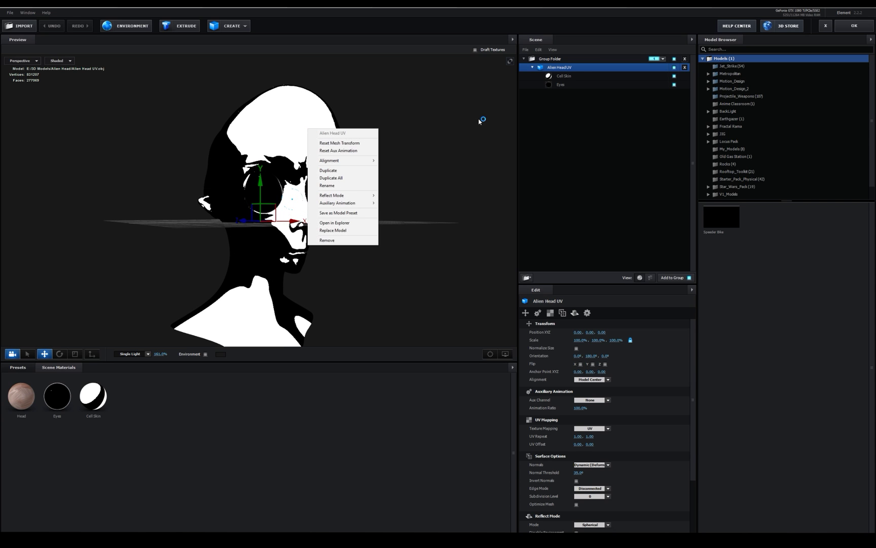
pyautogui.rightClick(577, 77)
pyautogui.click(601, 81)
pyautogui.moveTo(424, 143)
pyautogui.mouseDown()
pyautogui.moveTo(387, 157)
pyautogui.moveTo(411, 129)
pyautogui.moveTo(428, 144)
pyautogui.moveTo(406, 173)
pyautogui.moveTo(431, 156)
pyautogui.mouseUp()
pyautogui.scroll(3, 410, 129)
pyautogui.scroll(-3, 431, 157)
pyautogui.moveTo(240, 80); pyautogui.dragTo(179, 106, button='middle')
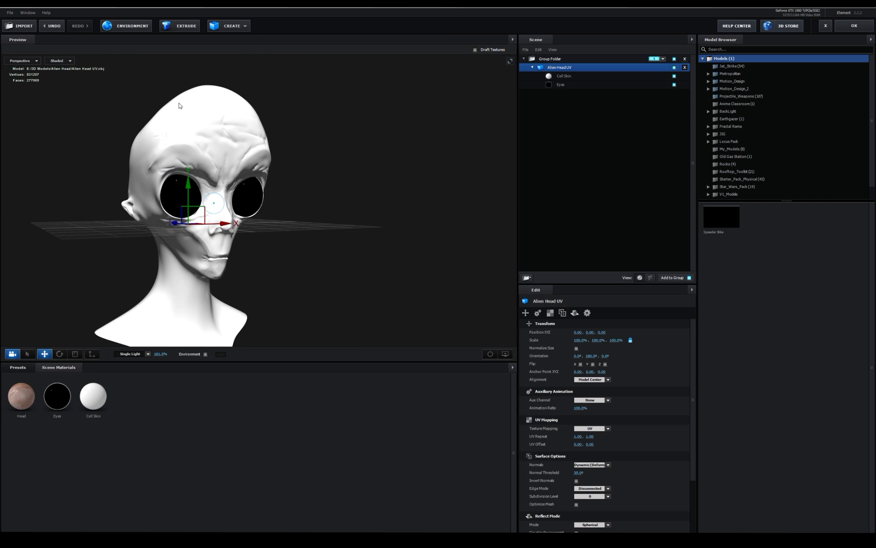
pyautogui.click(53, 26)
pyautogui.scroll(3, 324, 163)
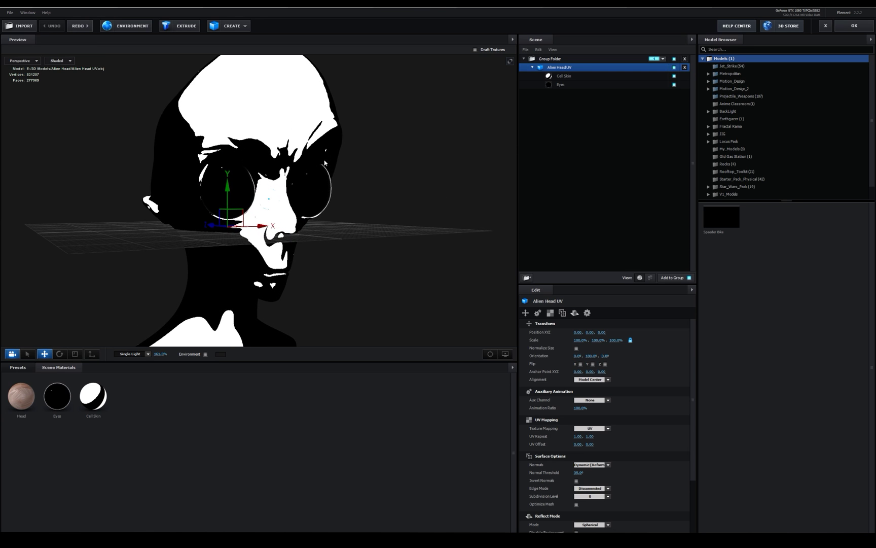
# - Set the Diffuse Color of the alien head's Cell Skin material to dark red
pyautogui.click(575, 76)
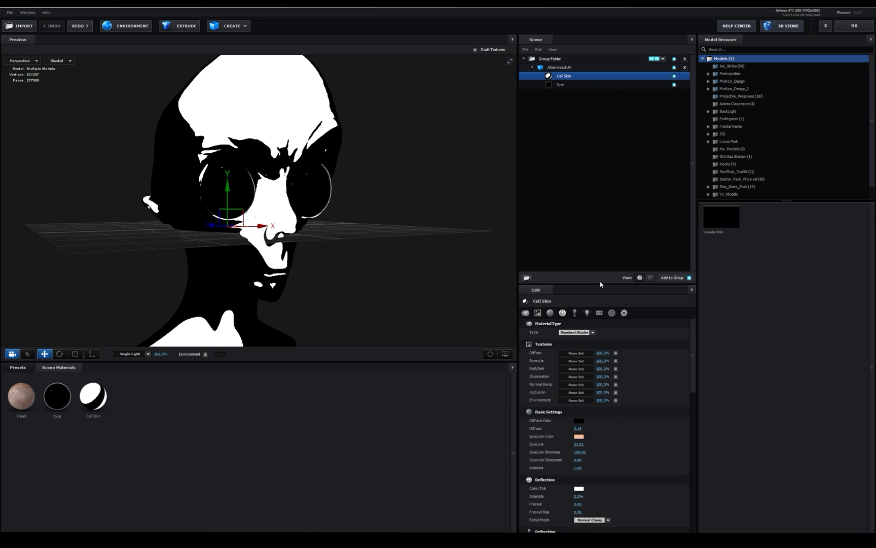
pyautogui.click(579, 420)
pyautogui.click(552, 431)
pyautogui.moveTo(556, 433); pyautogui.dragTo(602, 440)
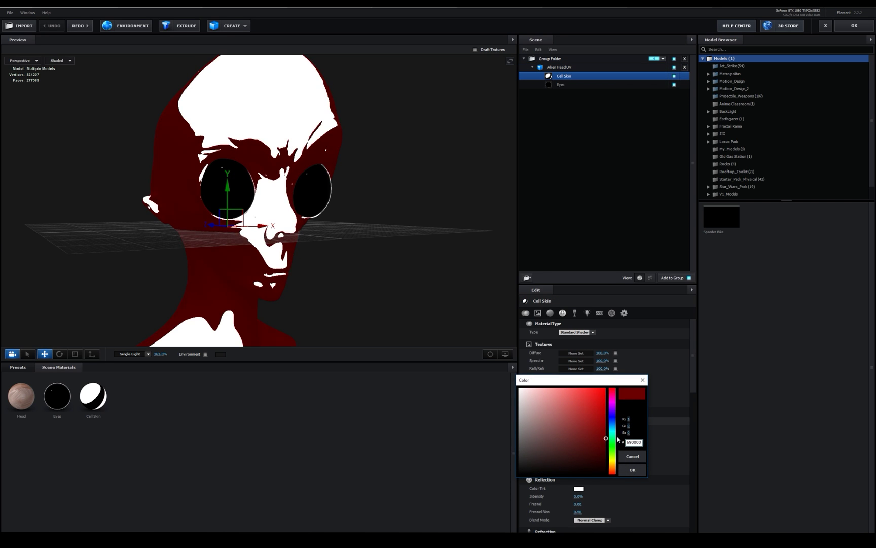
pyautogui.click(632, 469)
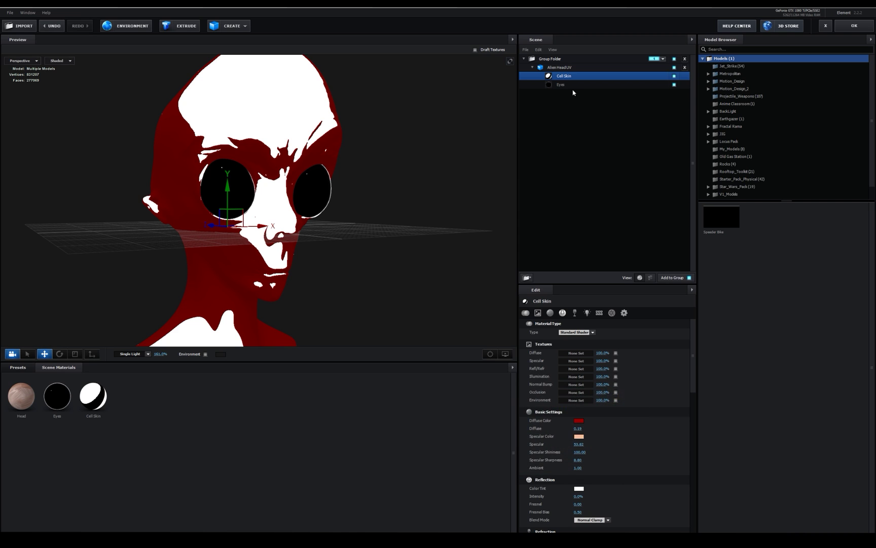
# - Try a blue Specular Color on the Cell Skin material, examine the head, undo both color changes and close the scene without saving
pyautogui.click(579, 436)
pyautogui.click(613, 437)
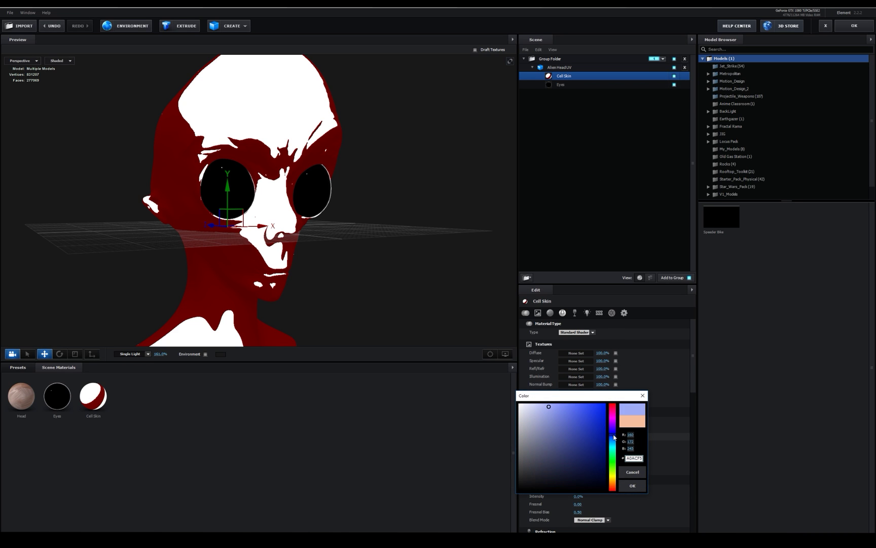
pyautogui.click(605, 404)
pyautogui.moveTo(614, 446); pyautogui.dragTo(614, 442)
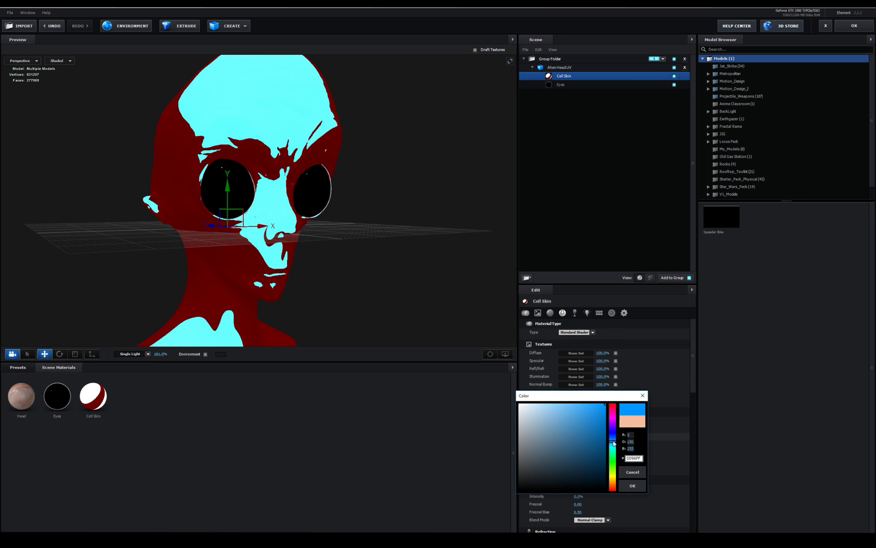
pyautogui.click(632, 485)
pyautogui.moveTo(429, 282); pyautogui.dragTo(375, 240)
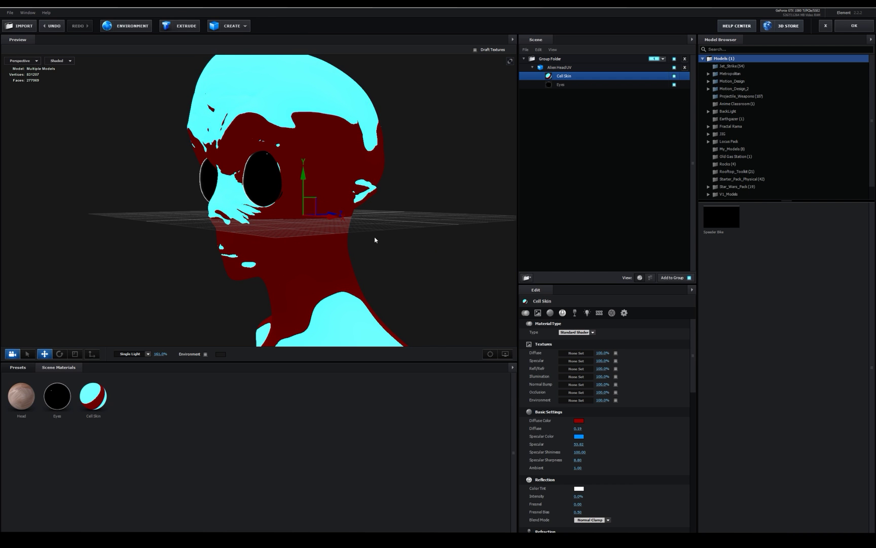
pyautogui.click(58, 26)
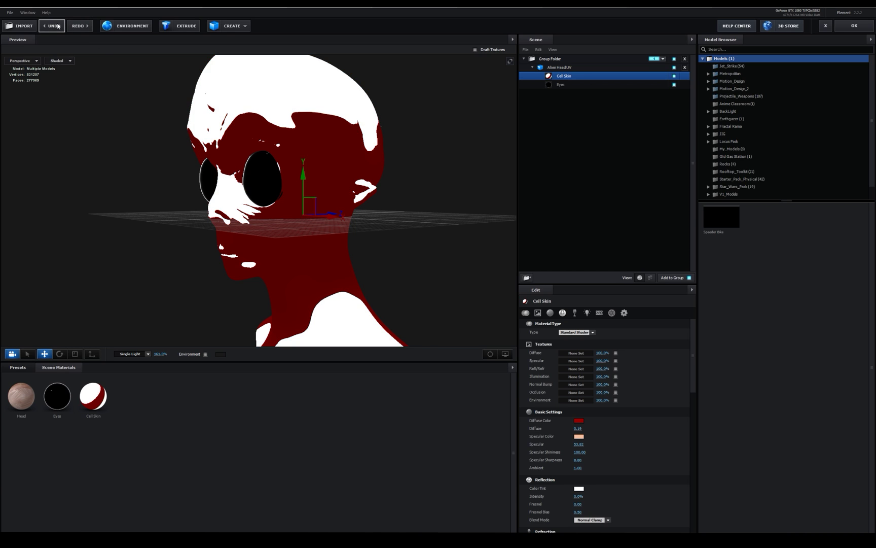
pyautogui.click(58, 26)
pyautogui.click(826, 27)
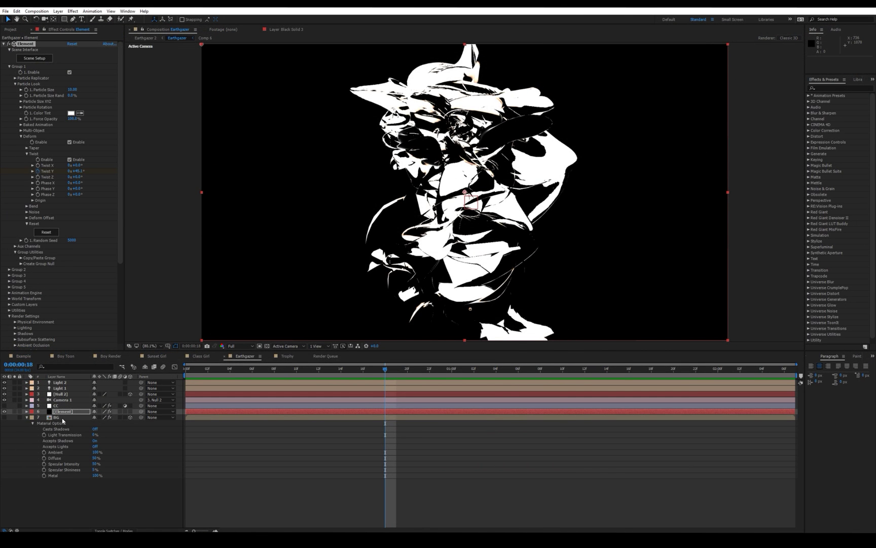
# - Show the CC and BG layers in the Earthgazer composition, review the animation around 0:00:01:09 and check the BG layer's effects
pyautogui.click(3, 406)
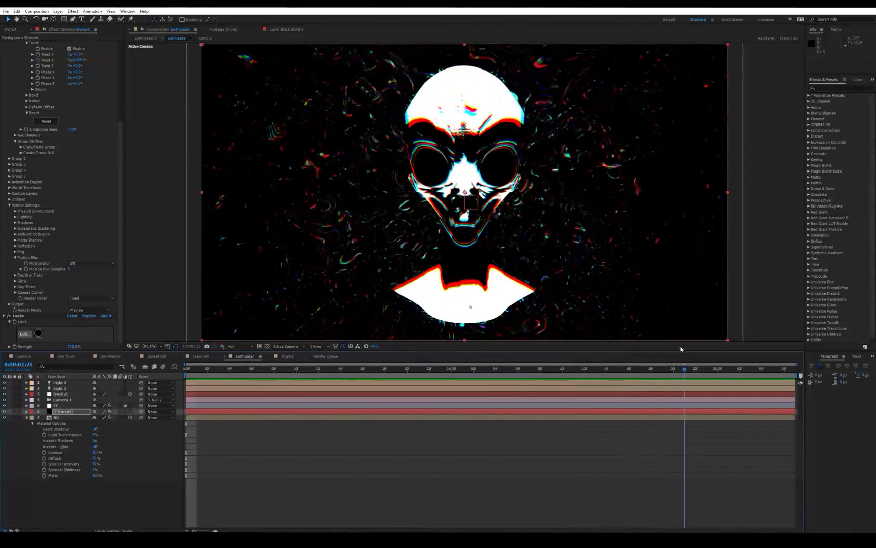
pyautogui.moveTo(680, 368); pyautogui.dragTo(525, 374)
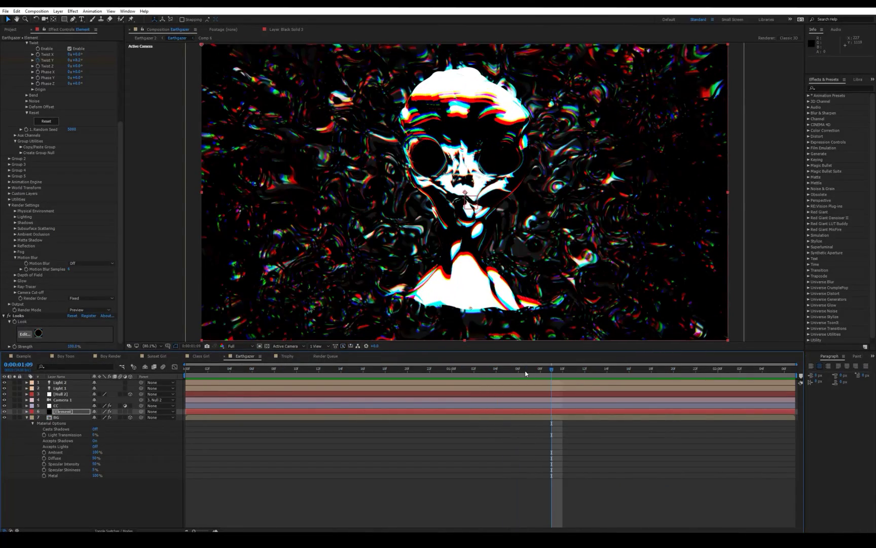
pyautogui.click(69, 418)
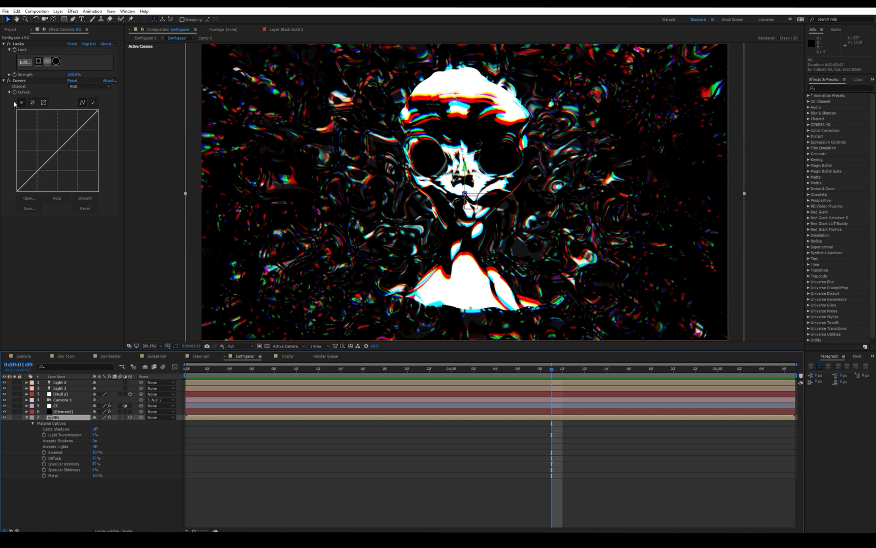
# - Open the BG layer's Comp 6, preview it from the start and collapse the Camera 1 and Black Solid 5 properties
pyautogui.doubleClick(61, 417)
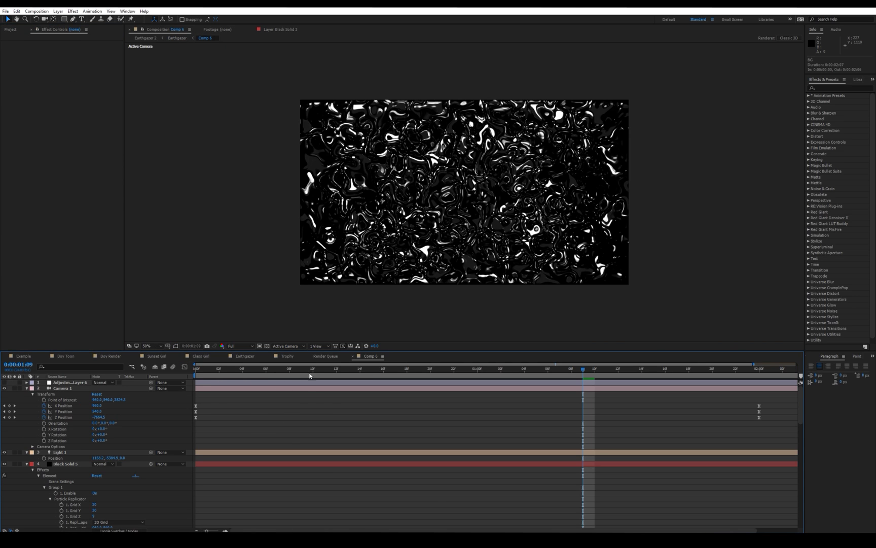
pyautogui.moveTo(231, 373); pyautogui.dragTo(196, 373)
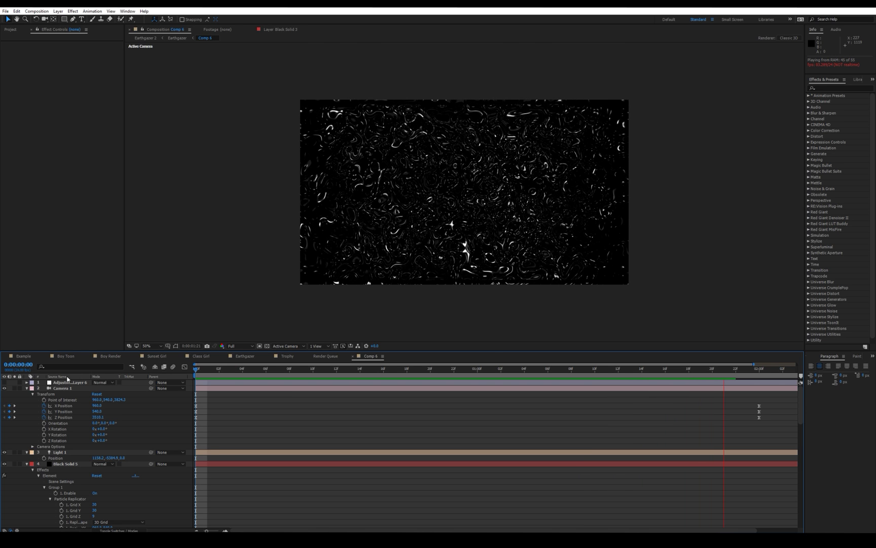
pyautogui.click(27, 388)
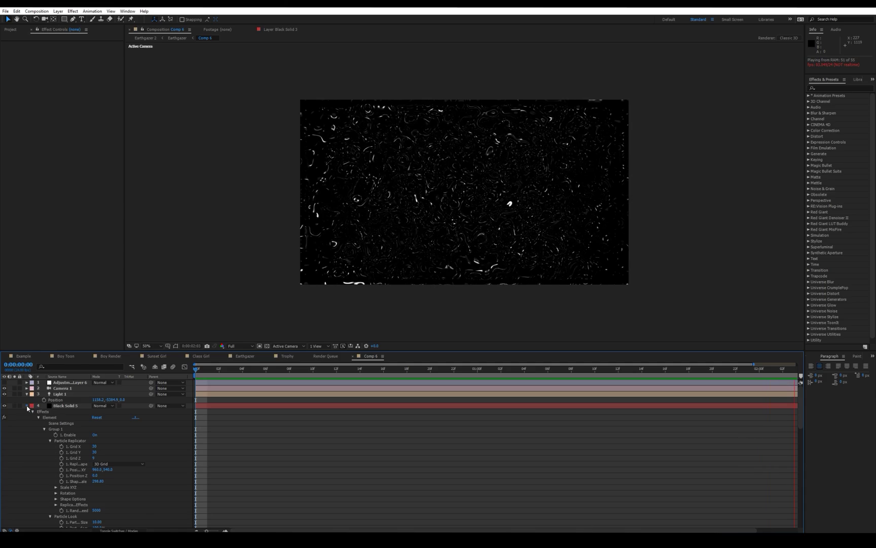
pyautogui.click(27, 406)
pyautogui.click(58, 405)
pyautogui.click(72, 383)
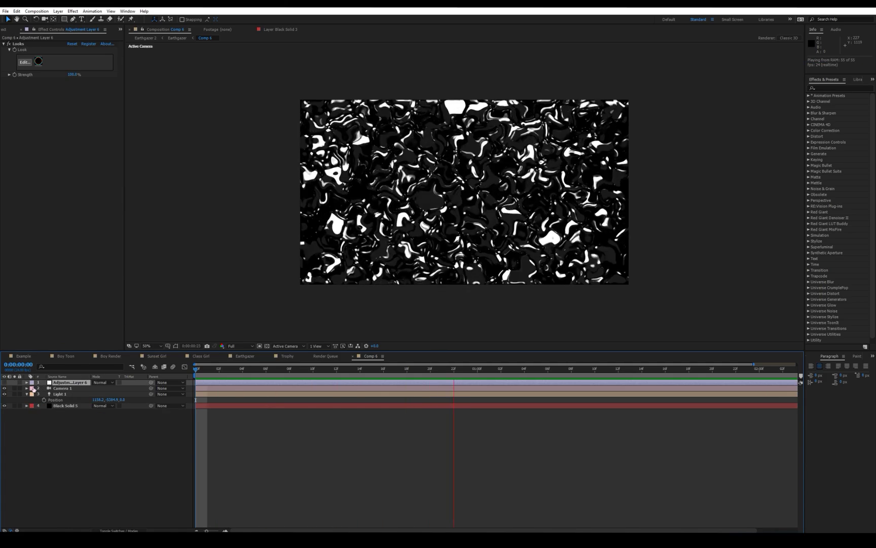
# - Compare Black Solid 5's cube background with and without the Turbulent Displace and CC Vector Blur effects
pyautogui.click(64, 405)
pyautogui.scroll(-5, 16, 278)
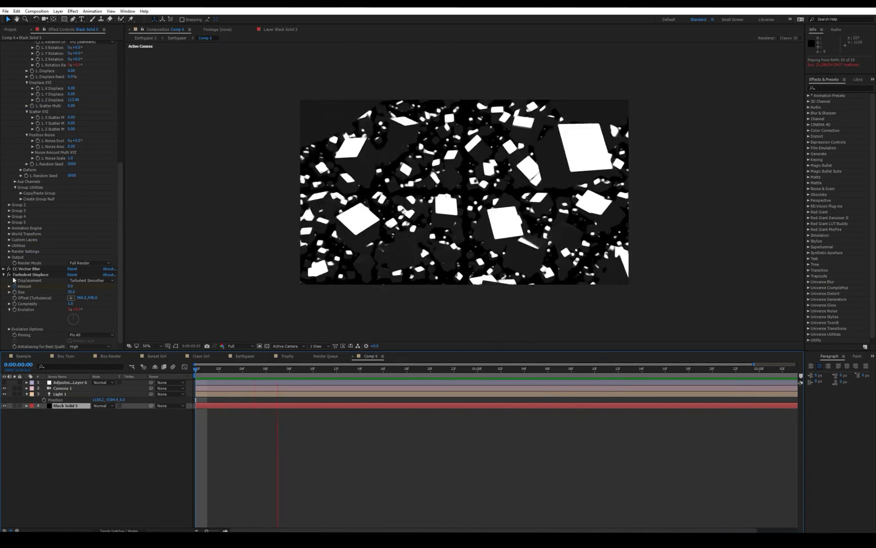
pyautogui.click(8, 275)
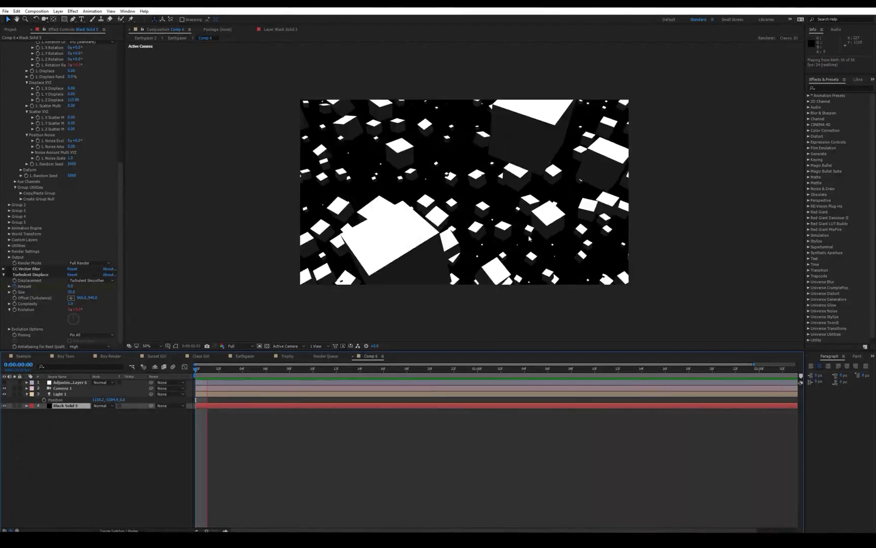
pyautogui.click(10, 270)
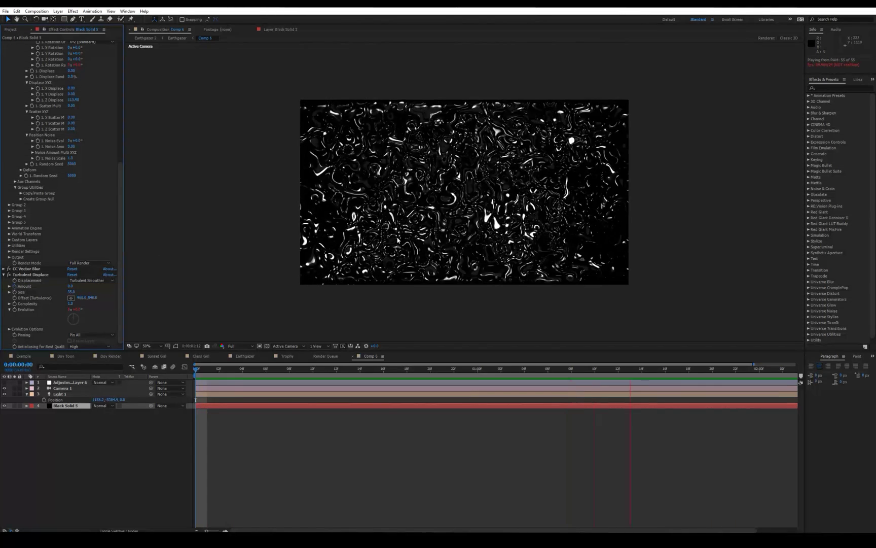
# - Try a higher Turbulent Displace Amount on Black Solid 5 at 0:00:01:20, inspect the pattern up close and undo the change
pyautogui.moveTo(446, 371); pyautogui.dragTo(713, 368)
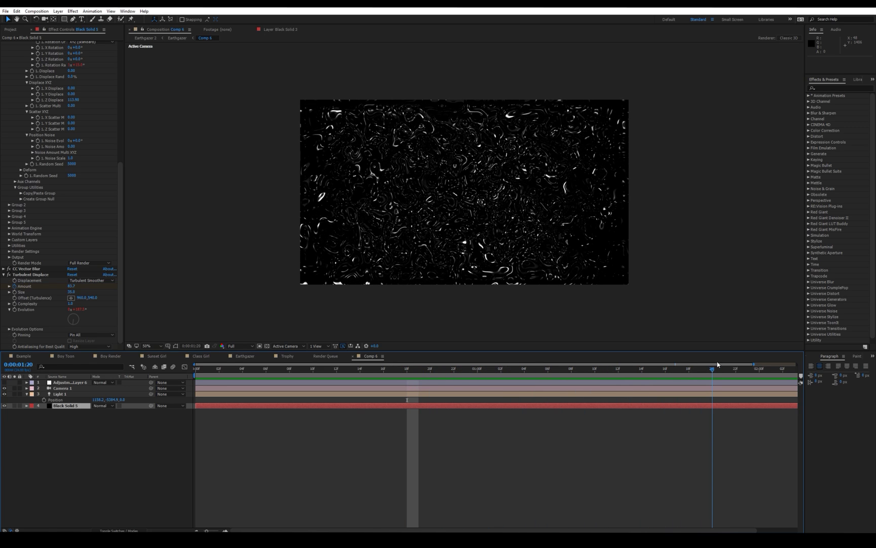
pyautogui.moveTo(73, 286)
pyautogui.mouseDown()
pyautogui.moveTo(25, 287)
pyautogui.moveTo(88, 286)
pyautogui.mouseUp()
pyautogui.scroll(2, 517, 180)
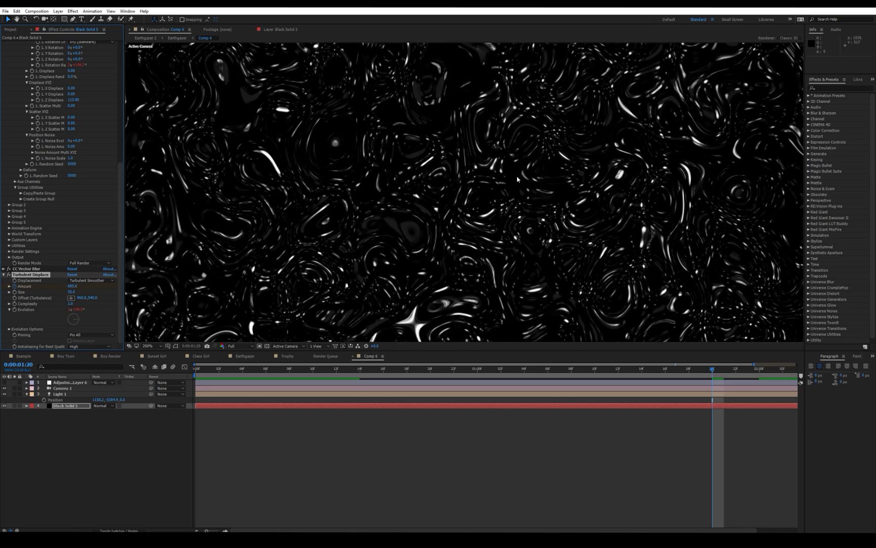
pyautogui.scroll(-2, 517, 180)
pyautogui.scroll(2, 518, 179)
pyautogui.hotkey('ctrl', 'z')
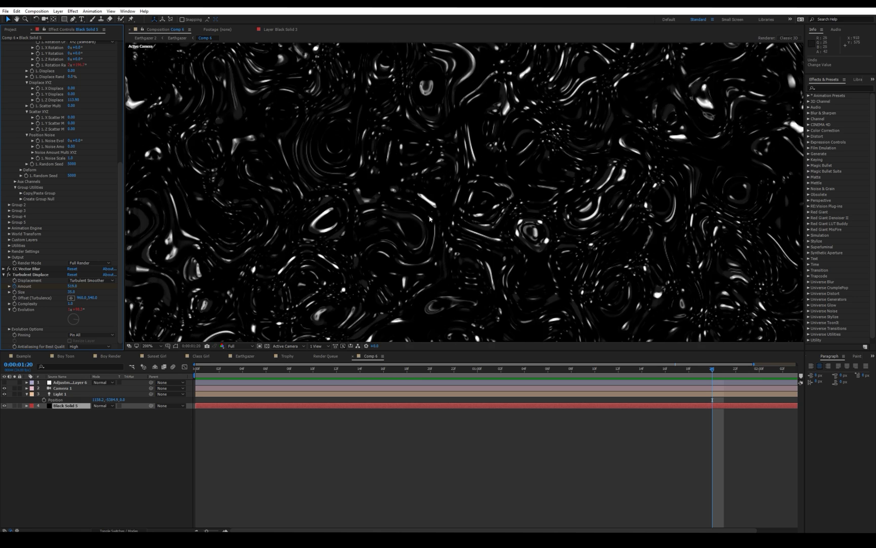
# - Move to 0:00:00:04, inspect the Box Model with its Cell Skin material in Black Solid 5's Element scene and close the scene
pyautogui.scroll(-5, 517, 232)
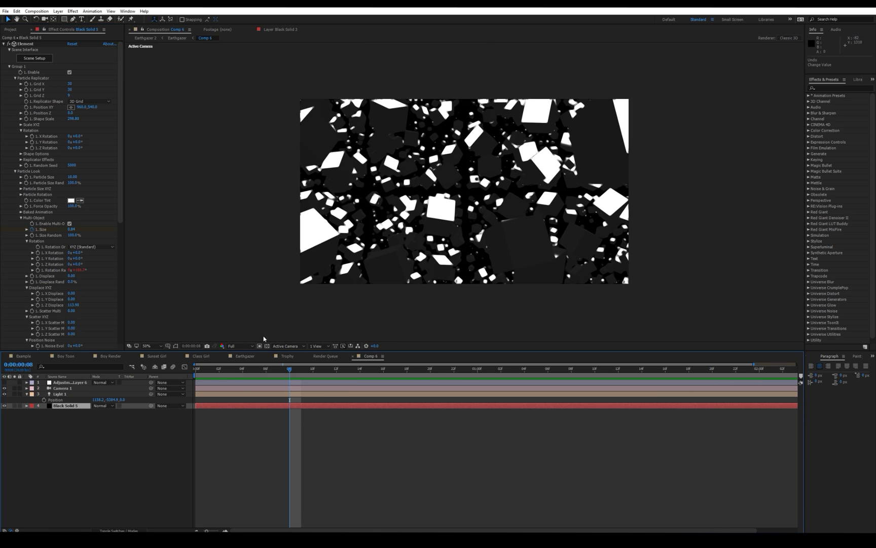
pyautogui.moveTo(219, 369); pyautogui.dragTo(243, 374)
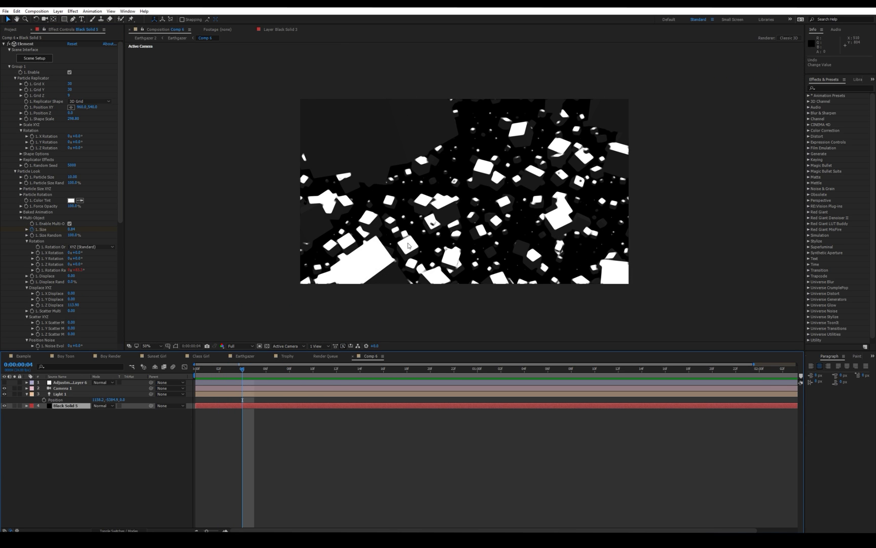
pyautogui.click(34, 59)
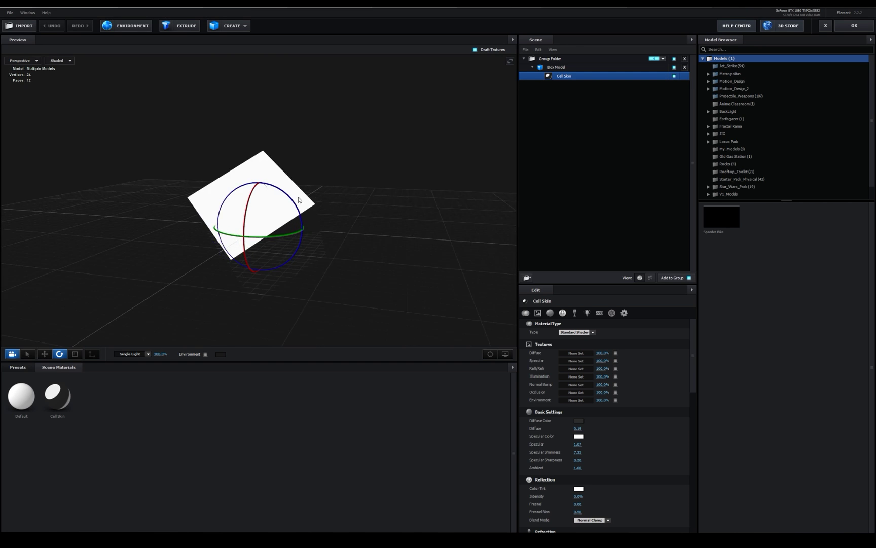
pyautogui.moveTo(298, 199); pyautogui.dragTo(521, 157)
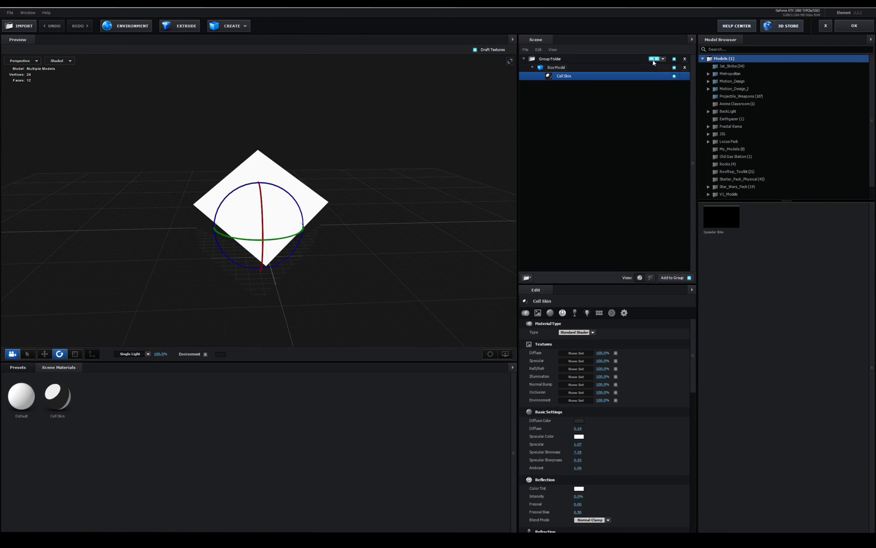
pyautogui.click(855, 25)
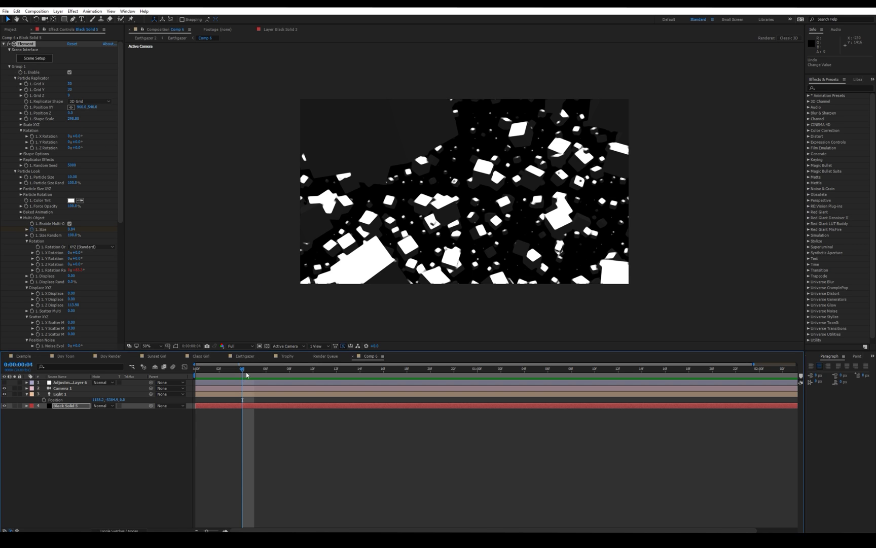
# - Scrub through the early frames of Comp 6's cube animation and return to the Earthgazer composition
pyautogui.moveTo(246, 371); pyautogui.dragTo(277, 369)
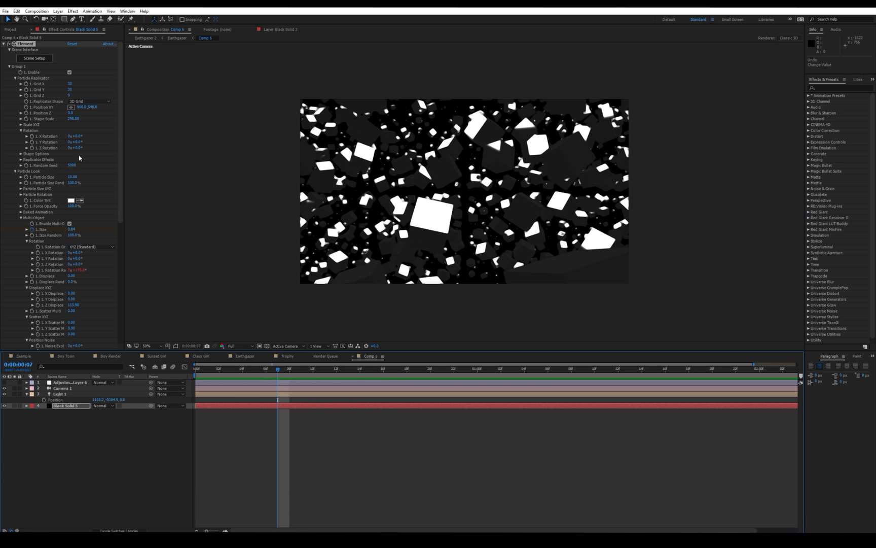
pyautogui.moveTo(346, 368); pyautogui.dragTo(219, 369)
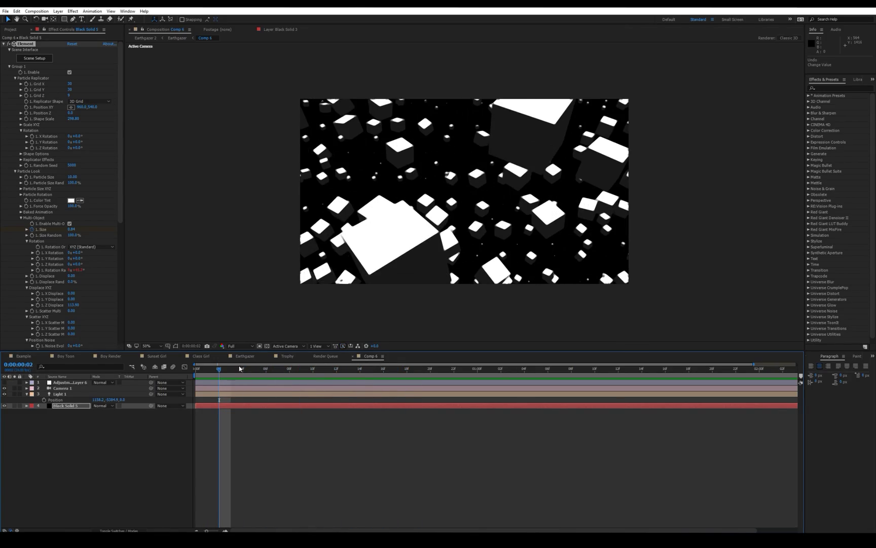
pyautogui.click(245, 358)
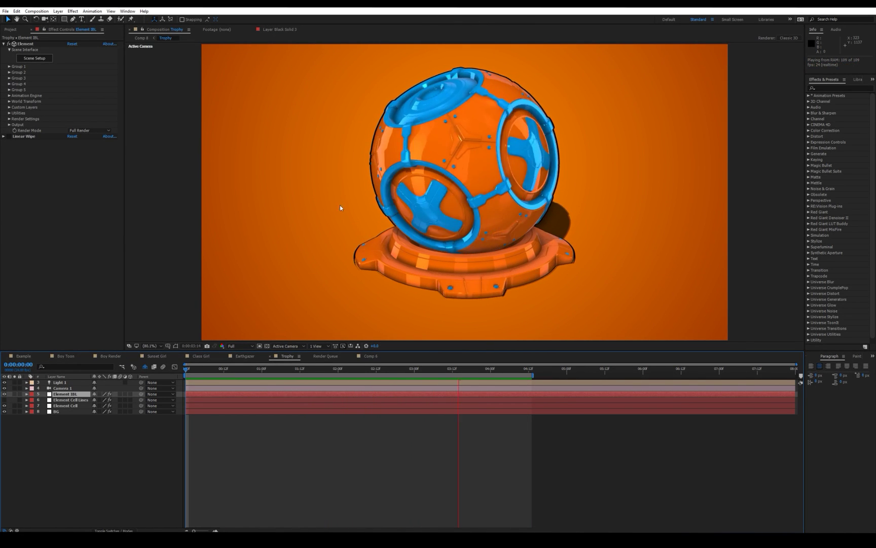
# - Compare the Trophy animation with and without the Element IBL layer, leave that layer hidden and stop the playback
pyautogui.click(4, 394)
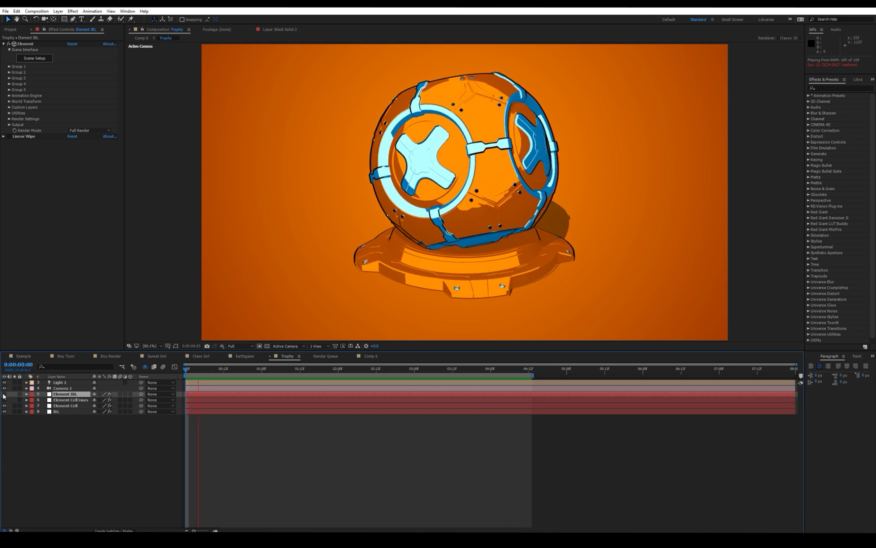
pyautogui.click(4, 394)
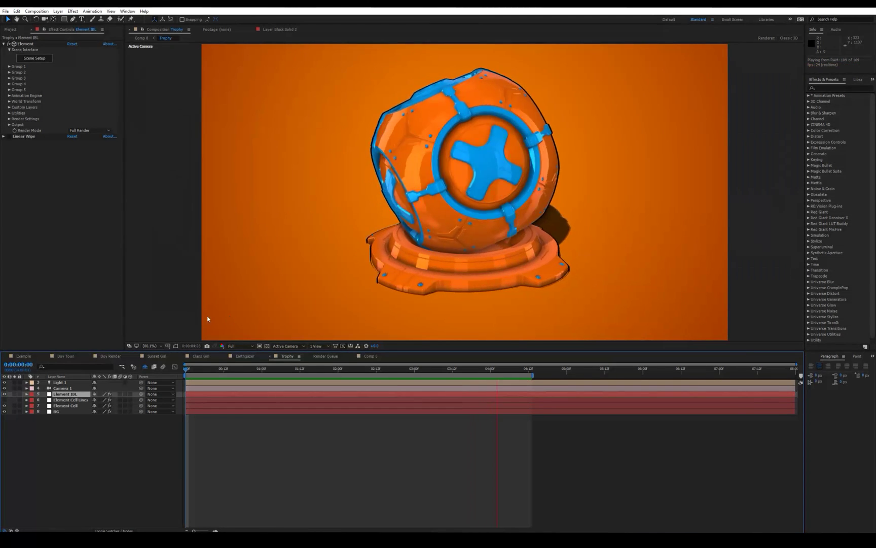
pyautogui.click(4, 394)
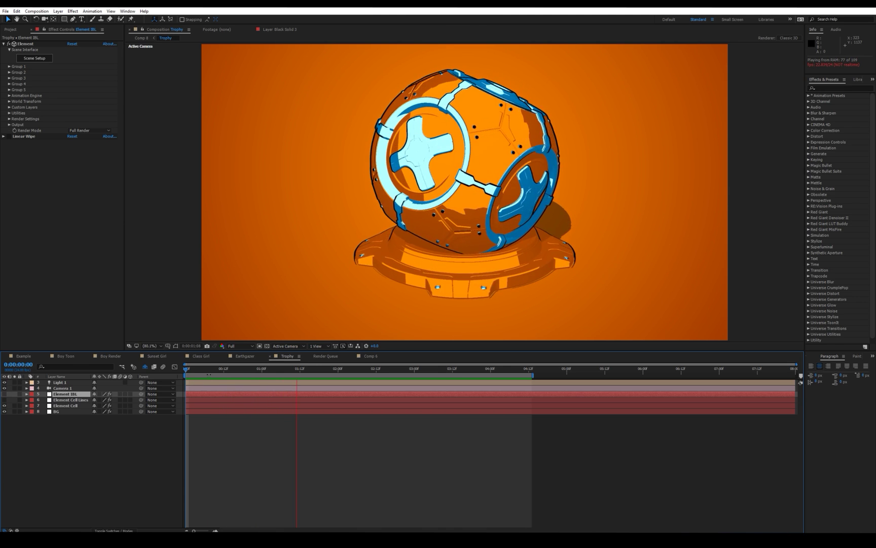
pyautogui.press('space')
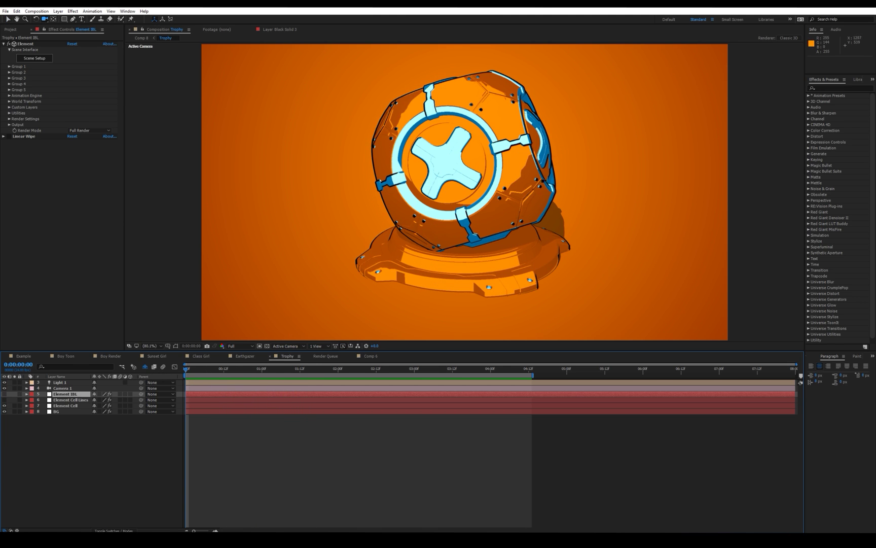
# - Try different camera angles around the trophy, undo the camera move and play back the animation
pyautogui.moveTo(543, 181); pyautogui.dragTo(510, 192)
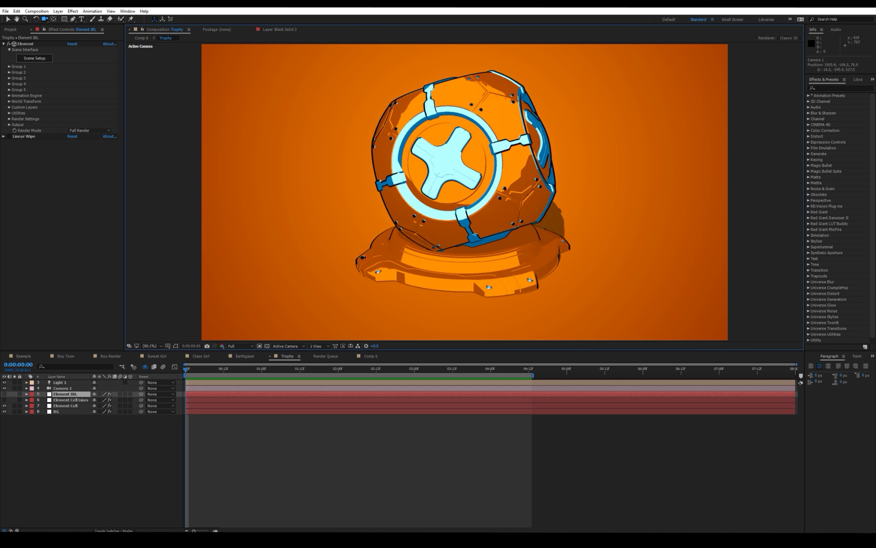
pyautogui.moveTo(469, 215); pyautogui.dragTo(451, 140)
pyautogui.hotkey('ctrl', 'z')
pyautogui.press('space')
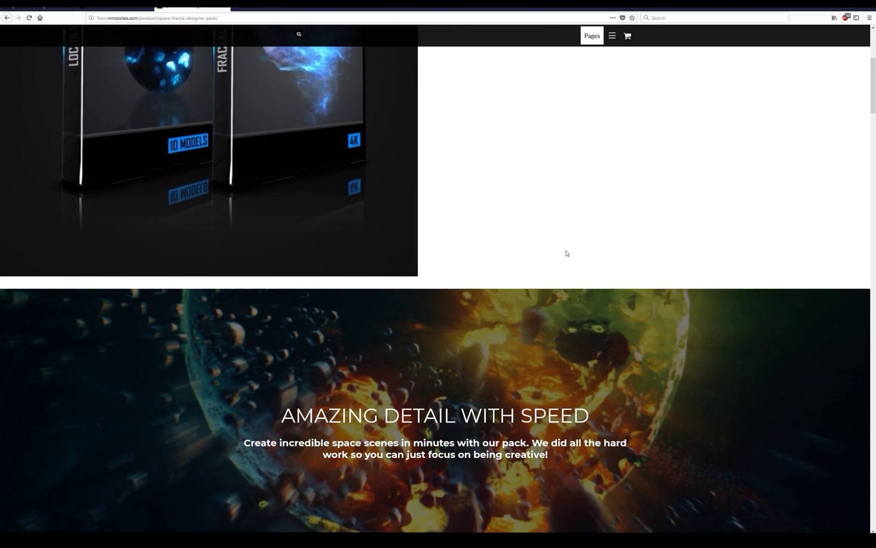
# - Review the Space Fractal Designer Pack page's feature sections and included packs, and advance the customer testimonials to the last one
pyautogui.scroll(-3, 566, 257)
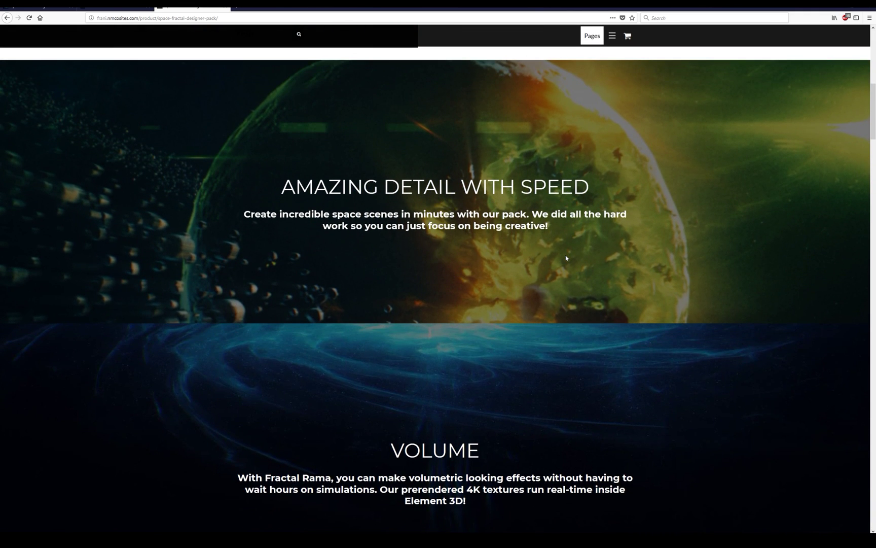
pyautogui.scroll(-7, 512, 218)
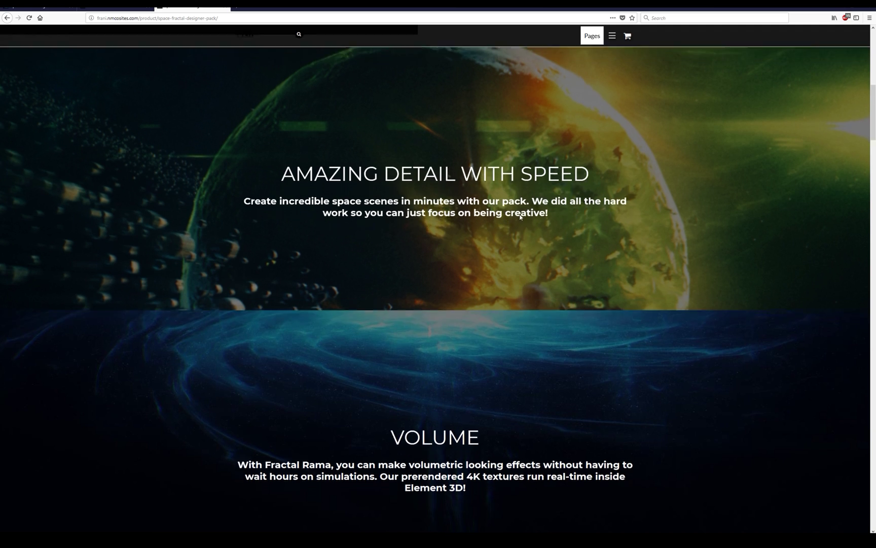
pyautogui.scroll(-2, 519, 236)
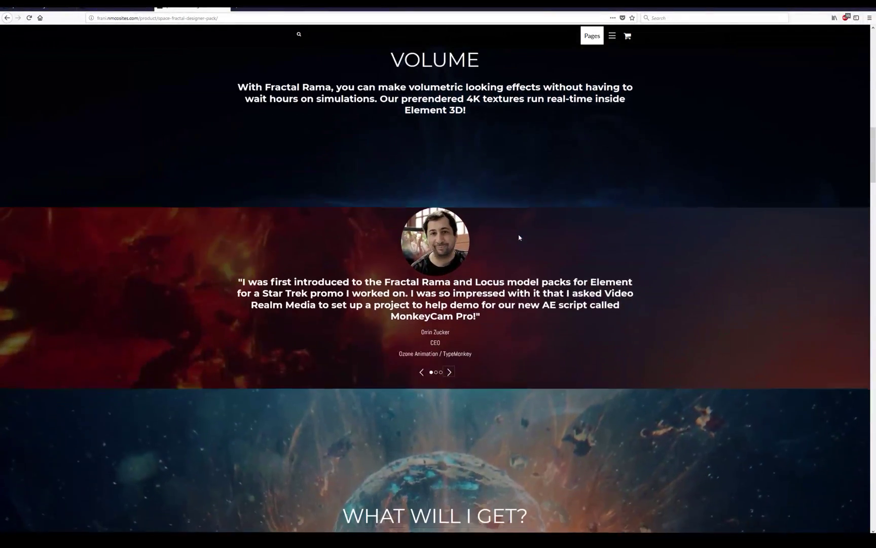
pyautogui.scroll(-2, 518, 236)
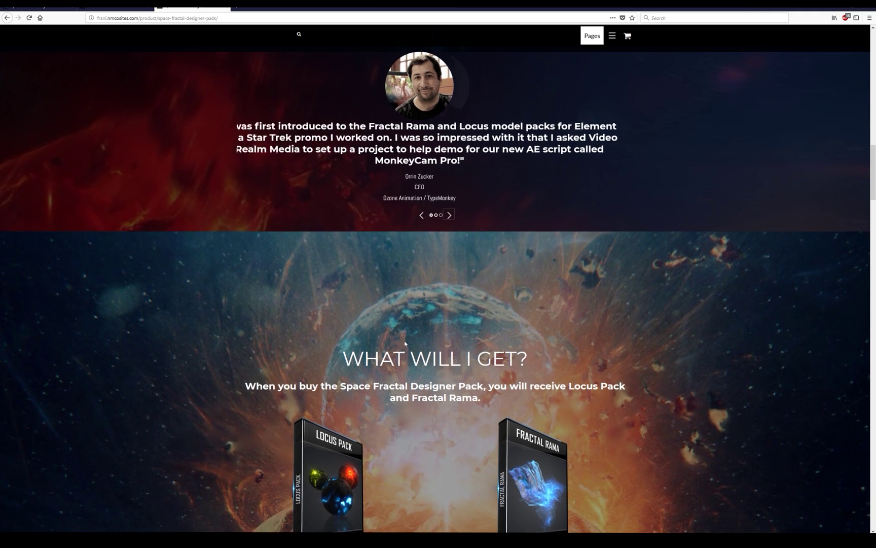
pyautogui.scroll(-3, 404, 340)
pyautogui.scroll(-1, 424, 283)
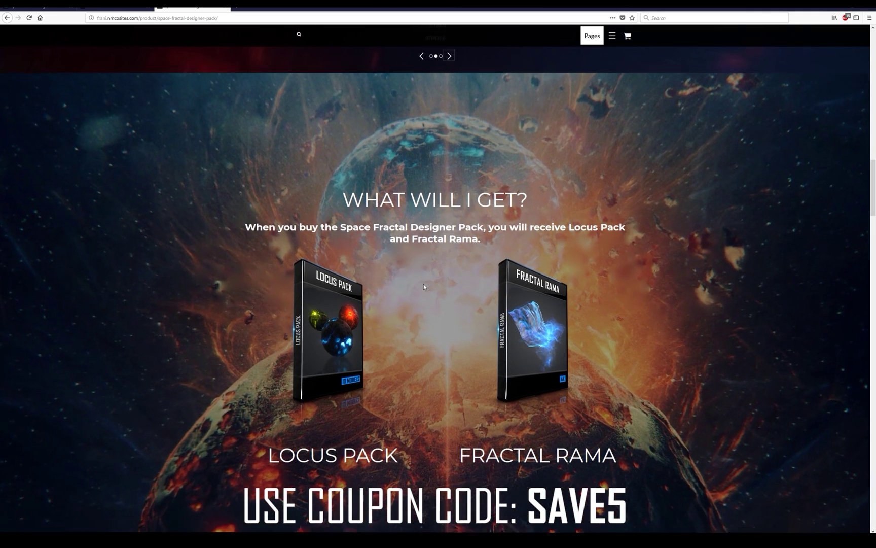
pyautogui.scroll(4, 472, 267)
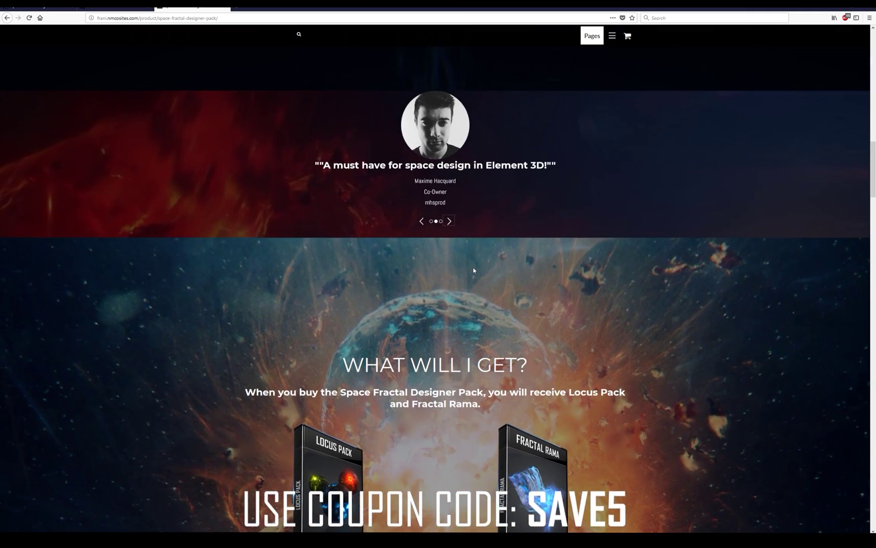
pyautogui.scroll(2, 473, 267)
pyautogui.click(449, 334)
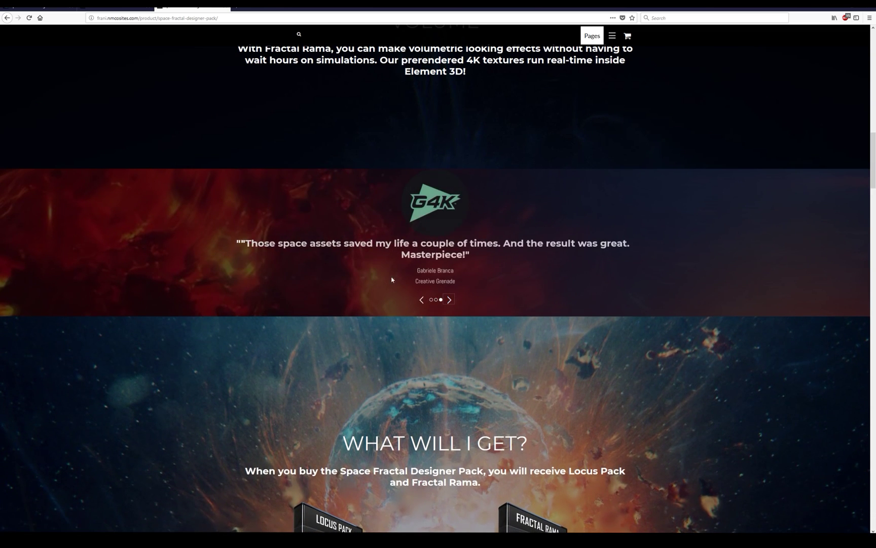
# - Examine the Locus Pack planets and rocks, the Fractal Rama stills and displaced planes, the sample renders and the tutorial videos
pyautogui.scroll(-9, 522, 296)
pyautogui.scroll(-9, 523, 299)
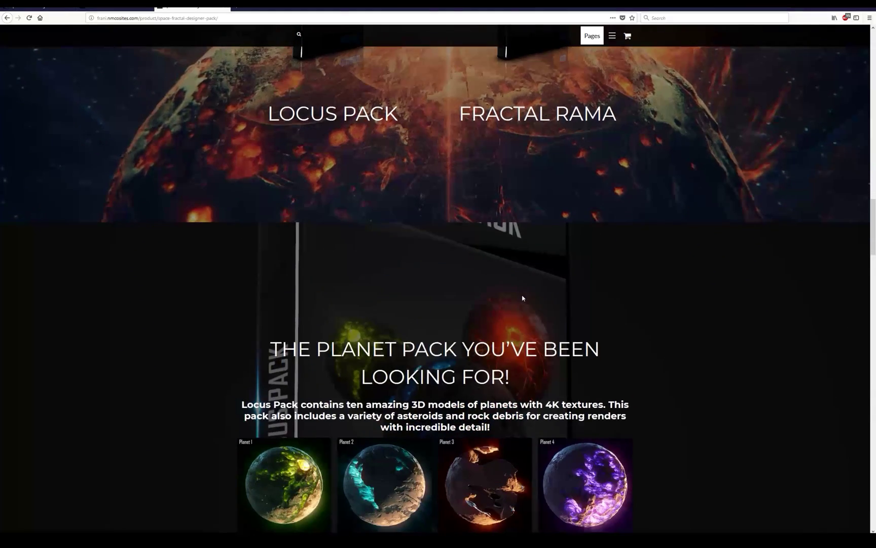
pyautogui.scroll(-5, 418, 257)
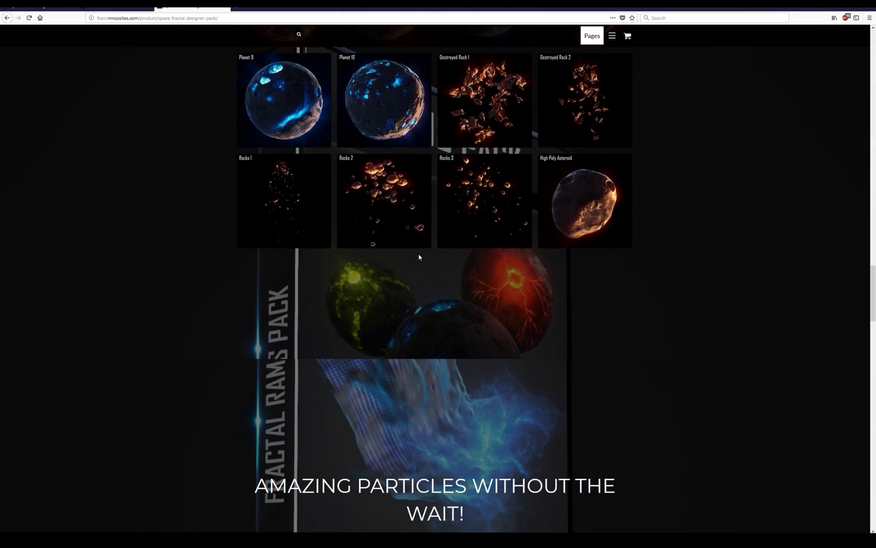
pyautogui.scroll(-14, 490, 179)
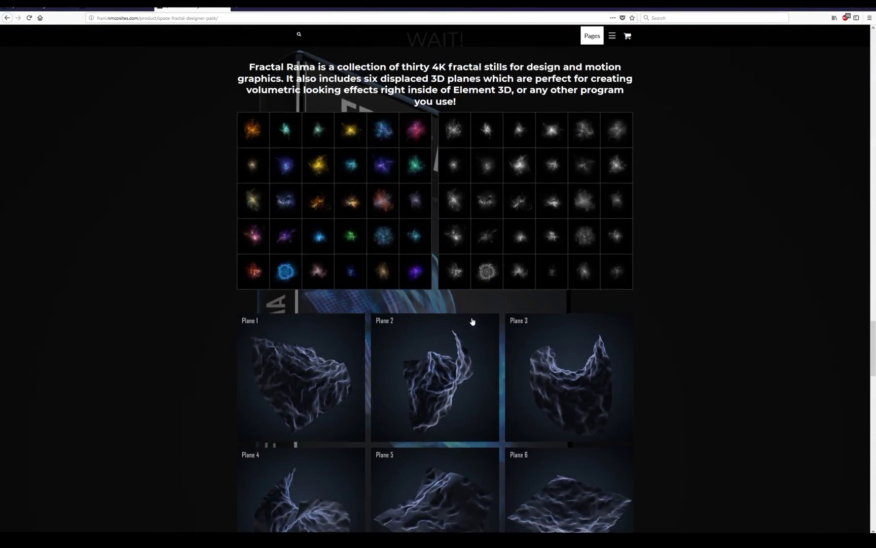
pyautogui.scroll(-8, 473, 299)
pyautogui.scroll(13, 483, 317)
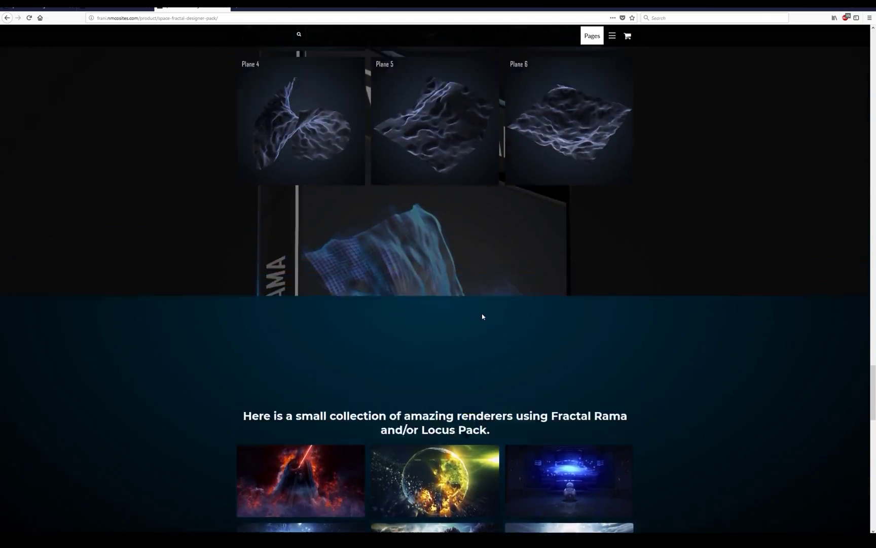
pyautogui.scroll(-18, 483, 317)
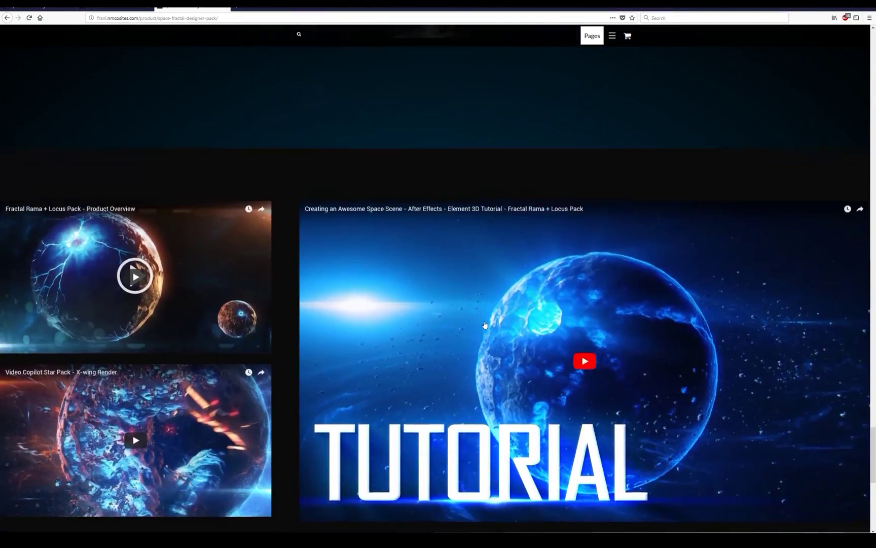